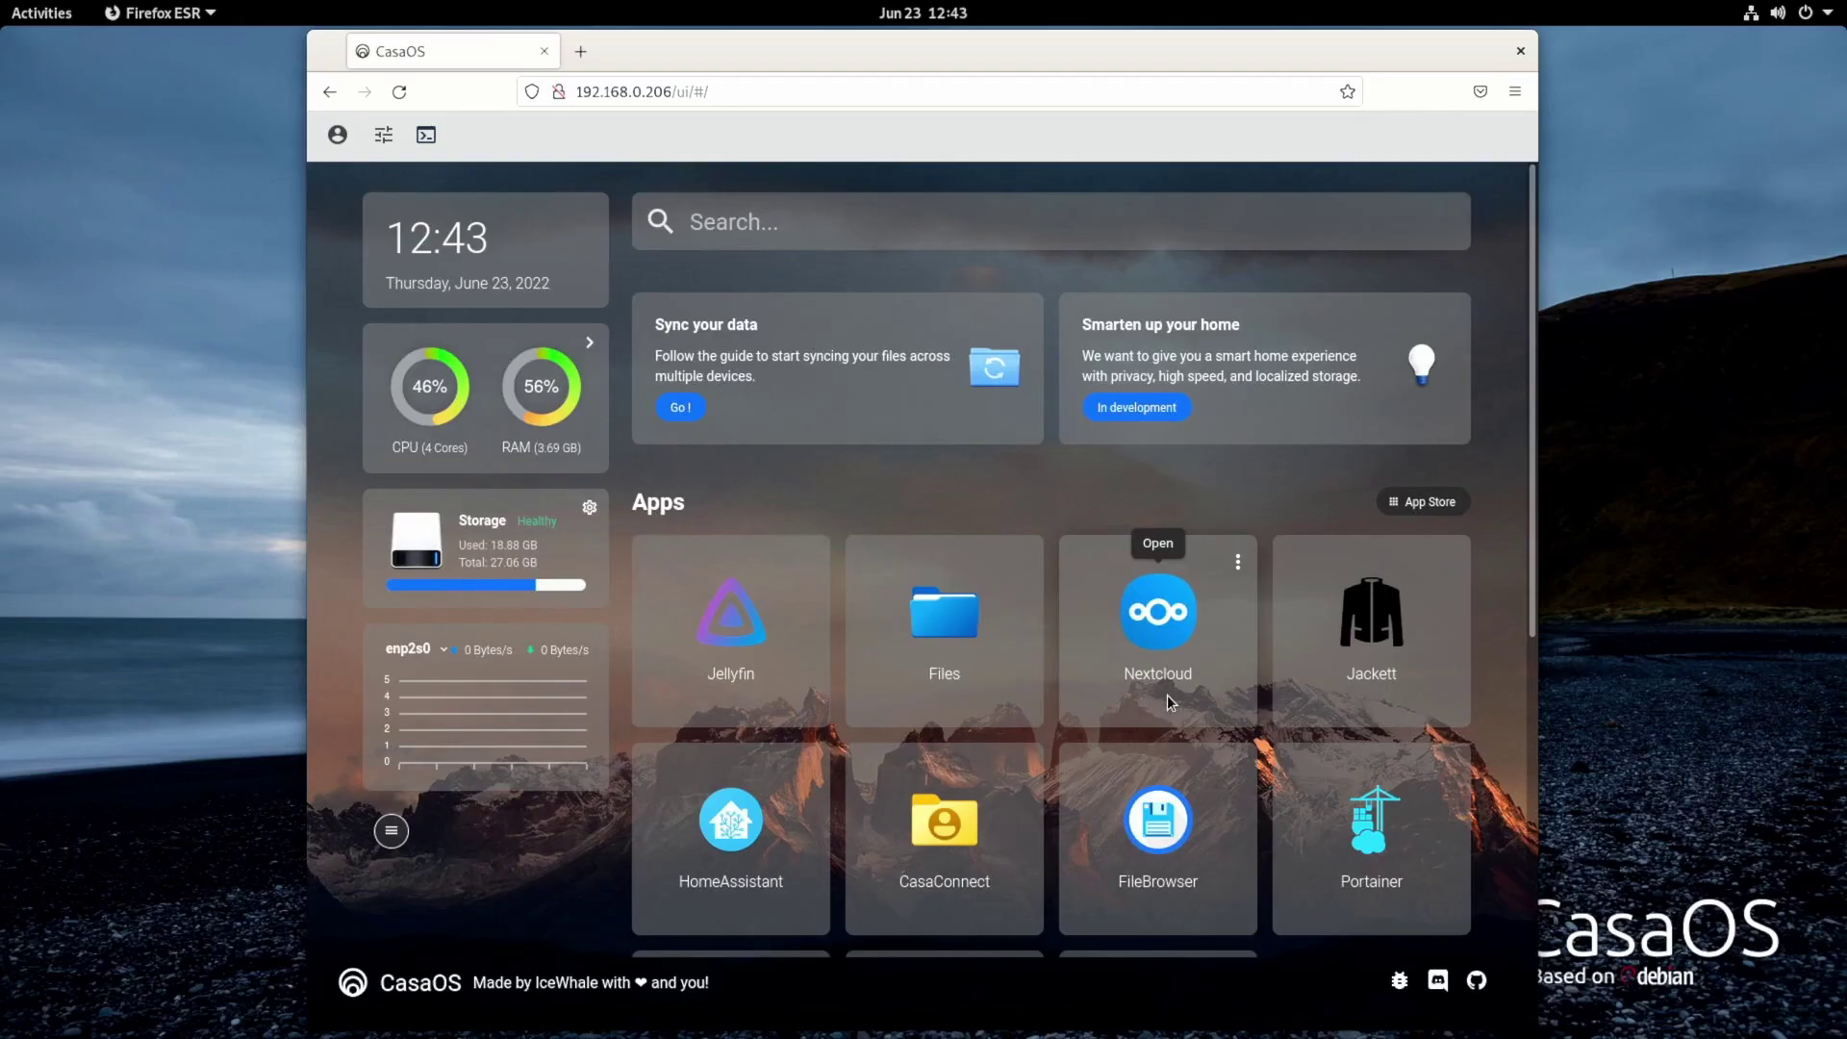
left_click_drag(1330, 54, 1326, 45)
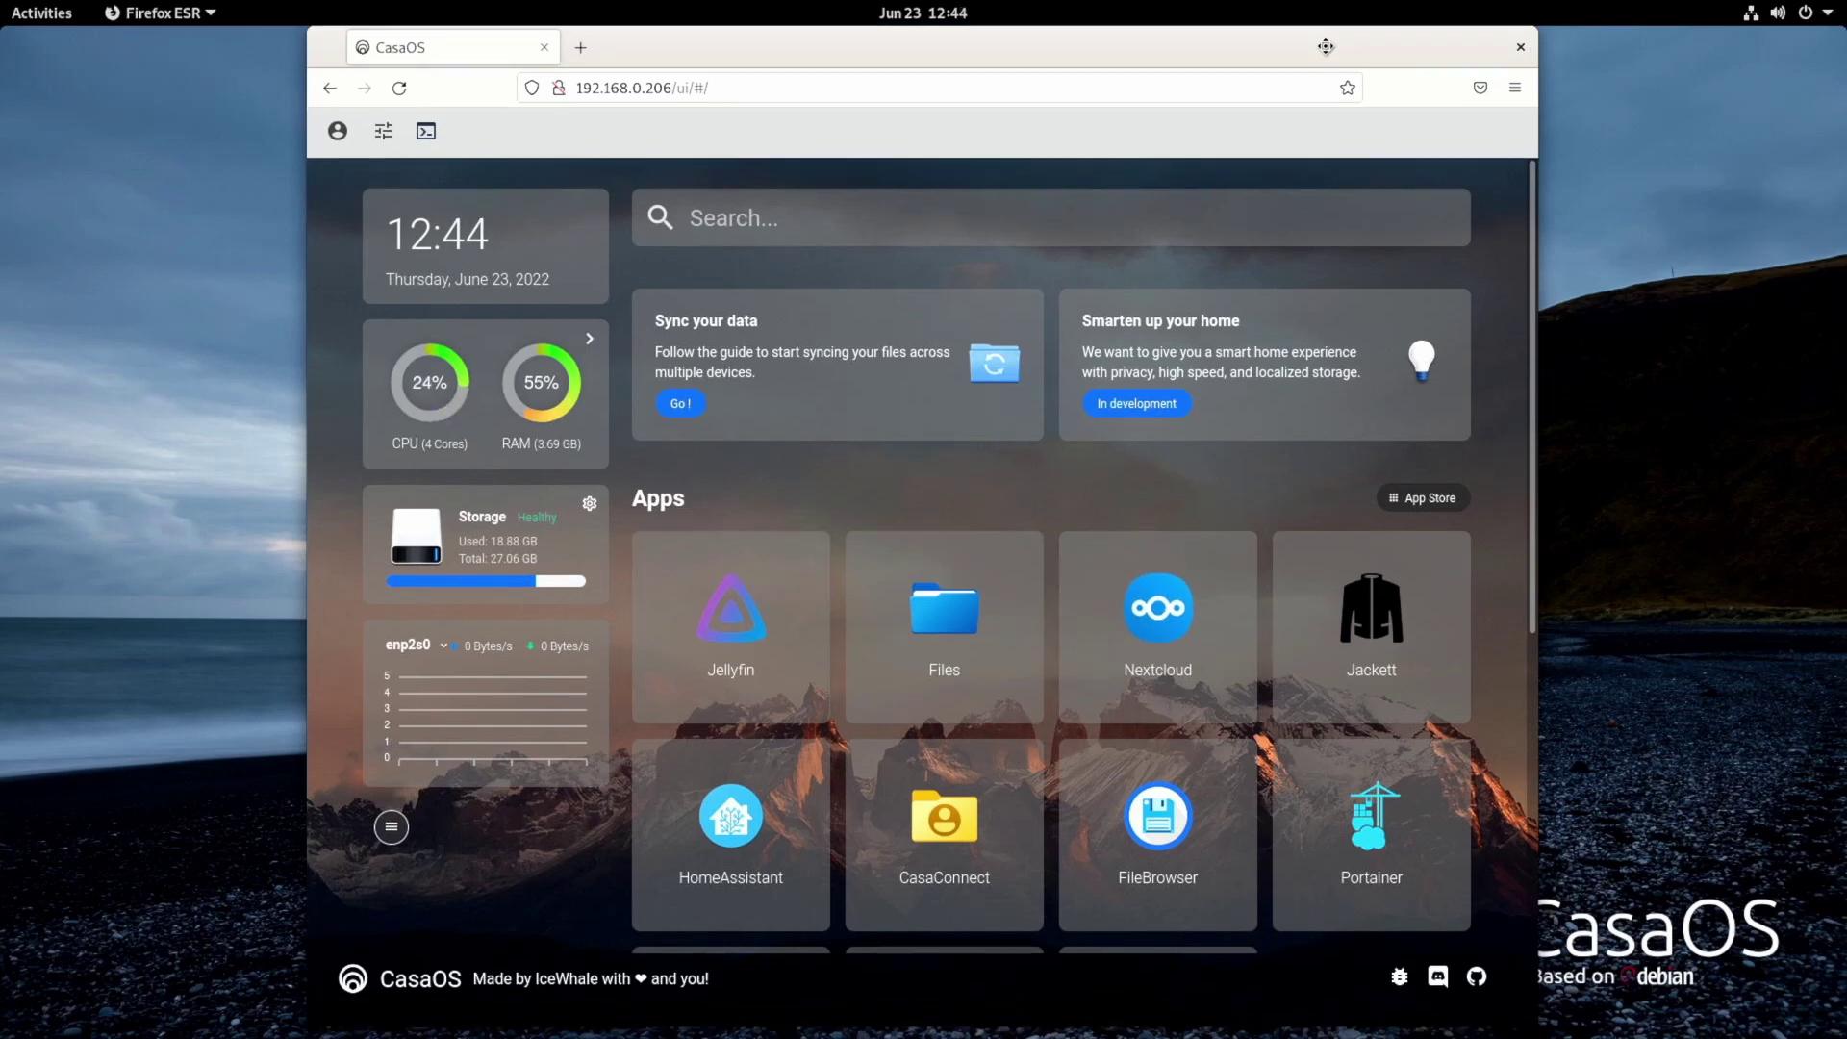
scroll(1058, 539, "down", 5)
scroll(1029, 673, "up", 5)
left_click(950, 629)
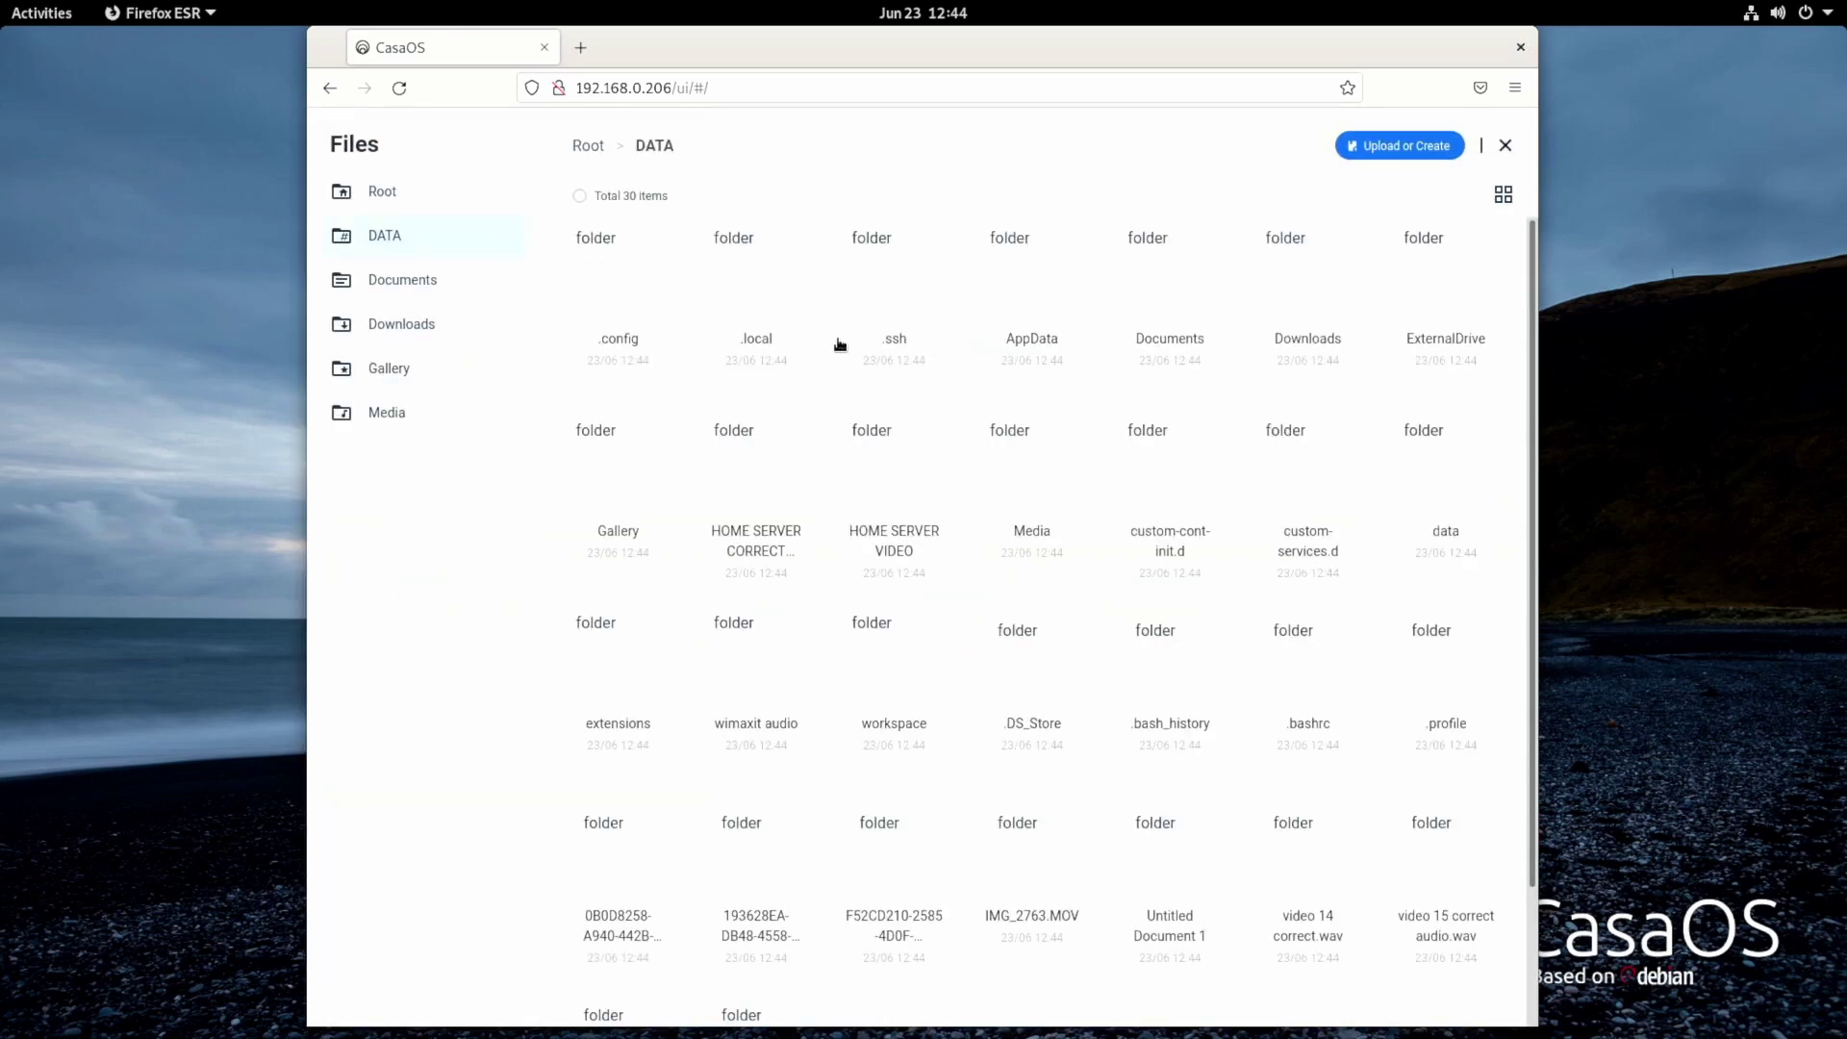
left_click(1507, 146)
scroll(1171, 549, "down", 5)
scroll(1221, 680, "up", 5)
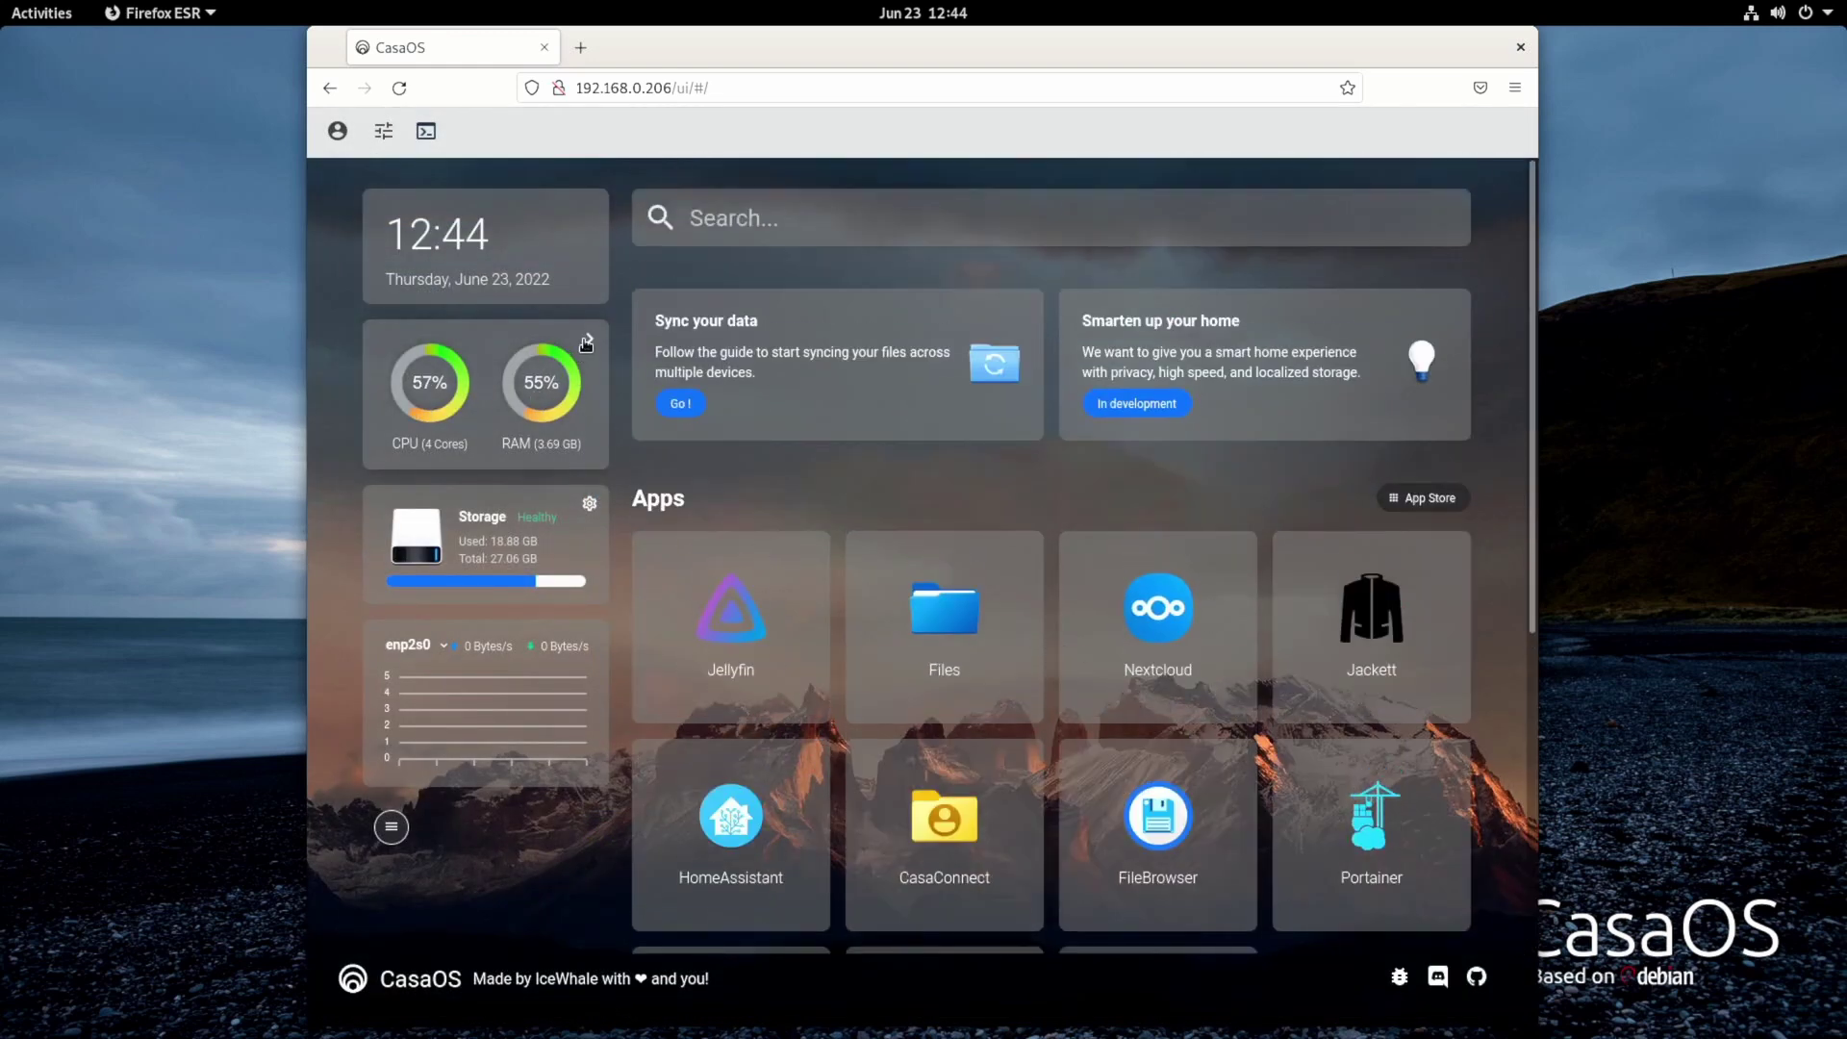
left_click(585, 343)
left_click(592, 339)
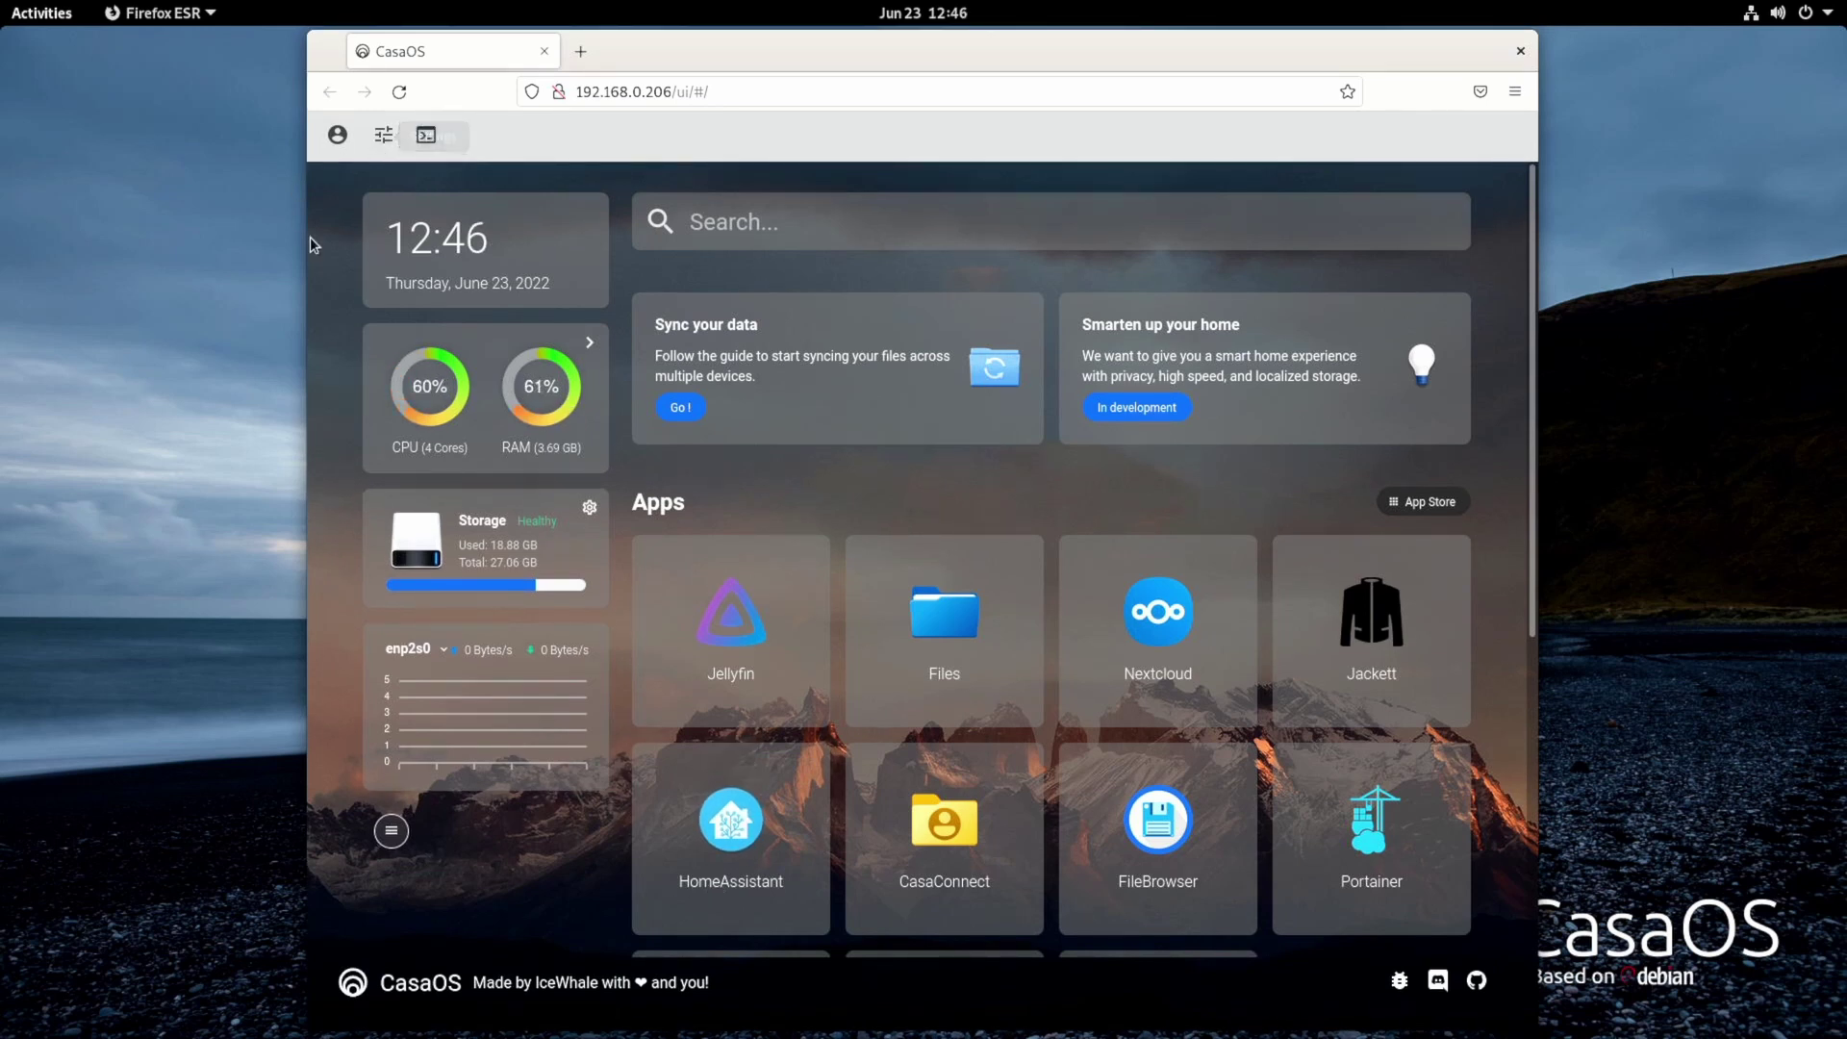
left_click(587, 510)
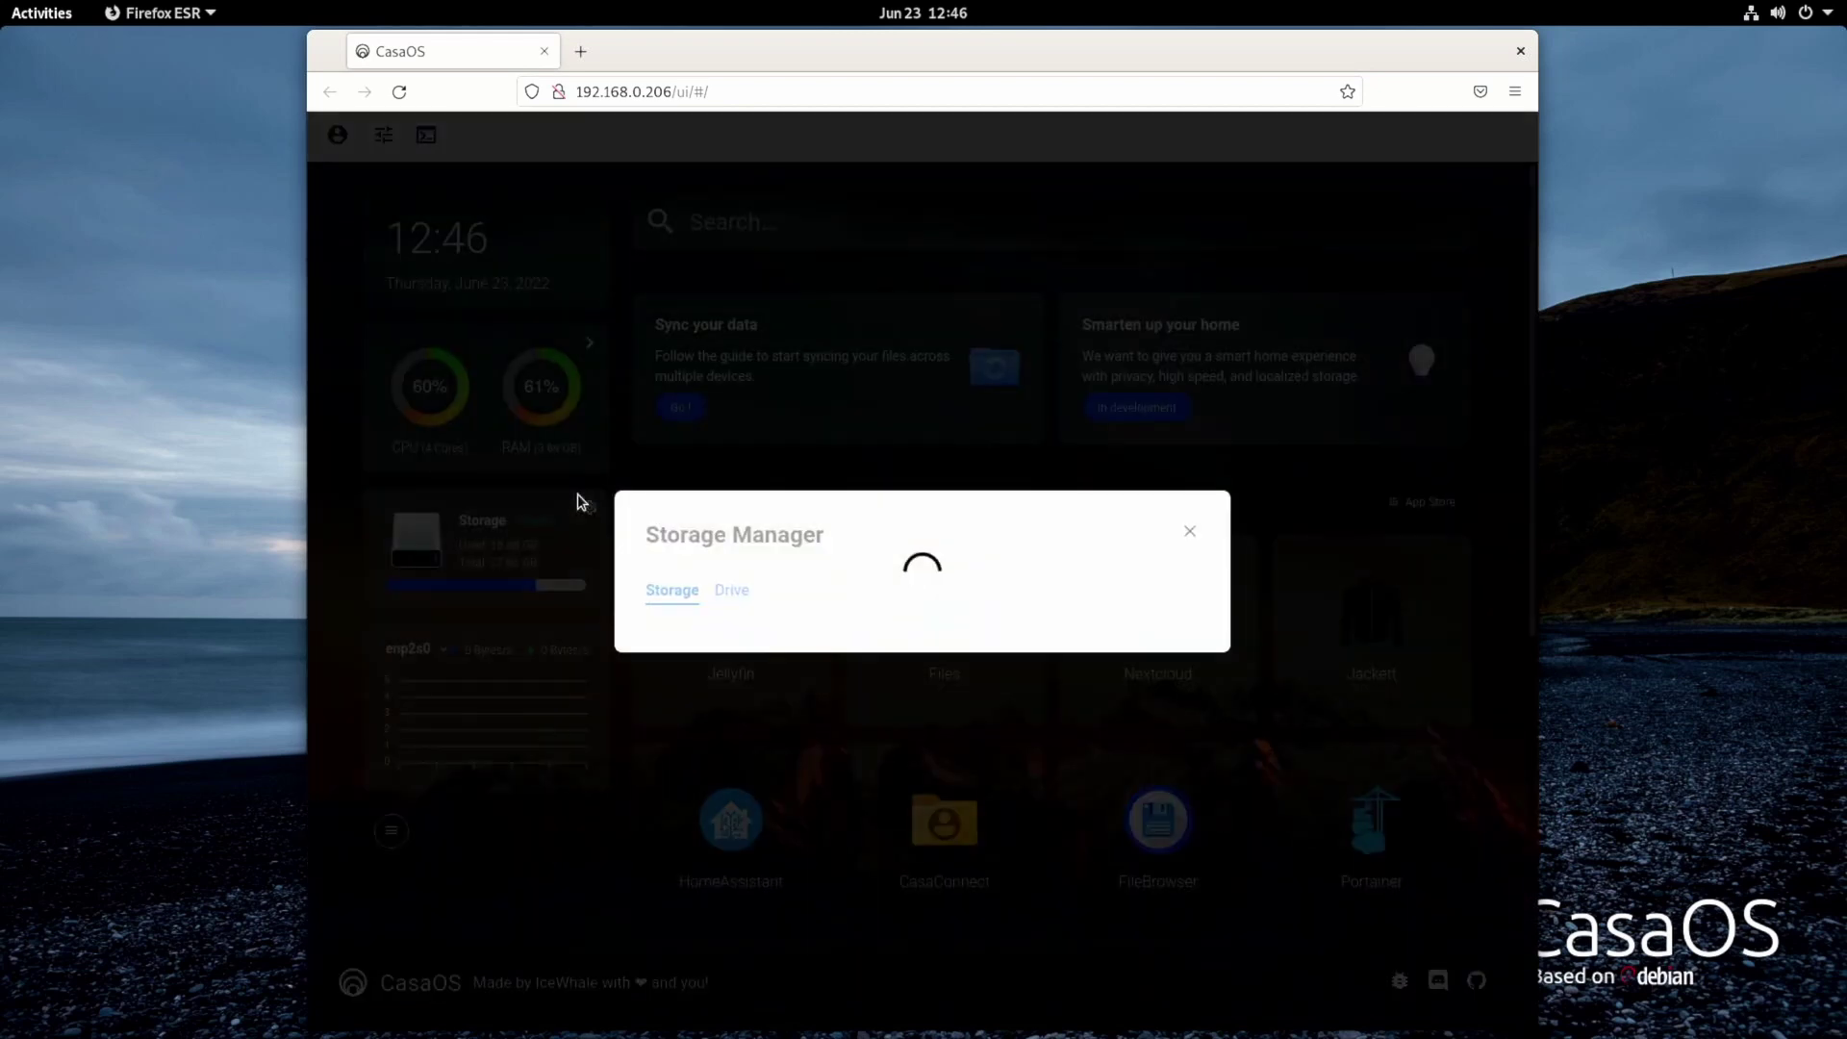
left_click(734, 536)
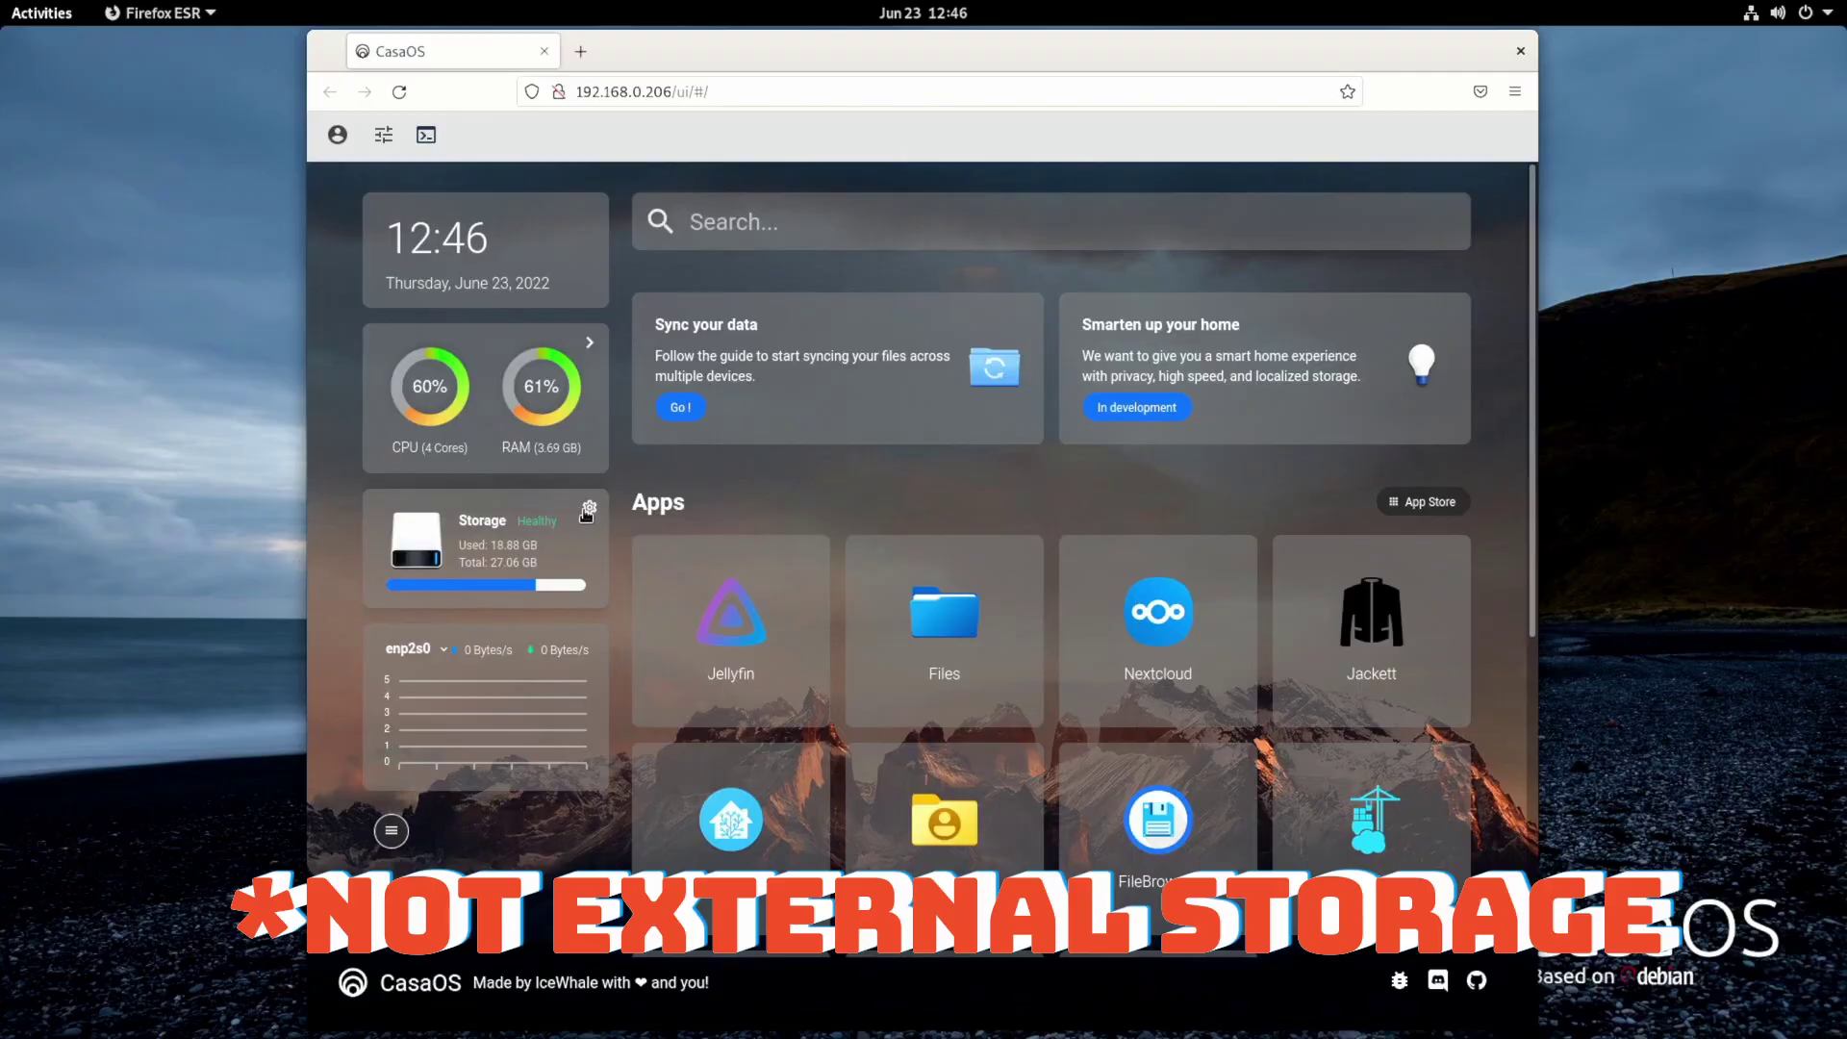
- Check the mmcblk0 drive's details on Storage Manager's Drive tab, then return to the Storage overview
left_click(590, 507)
left_click(734, 535)
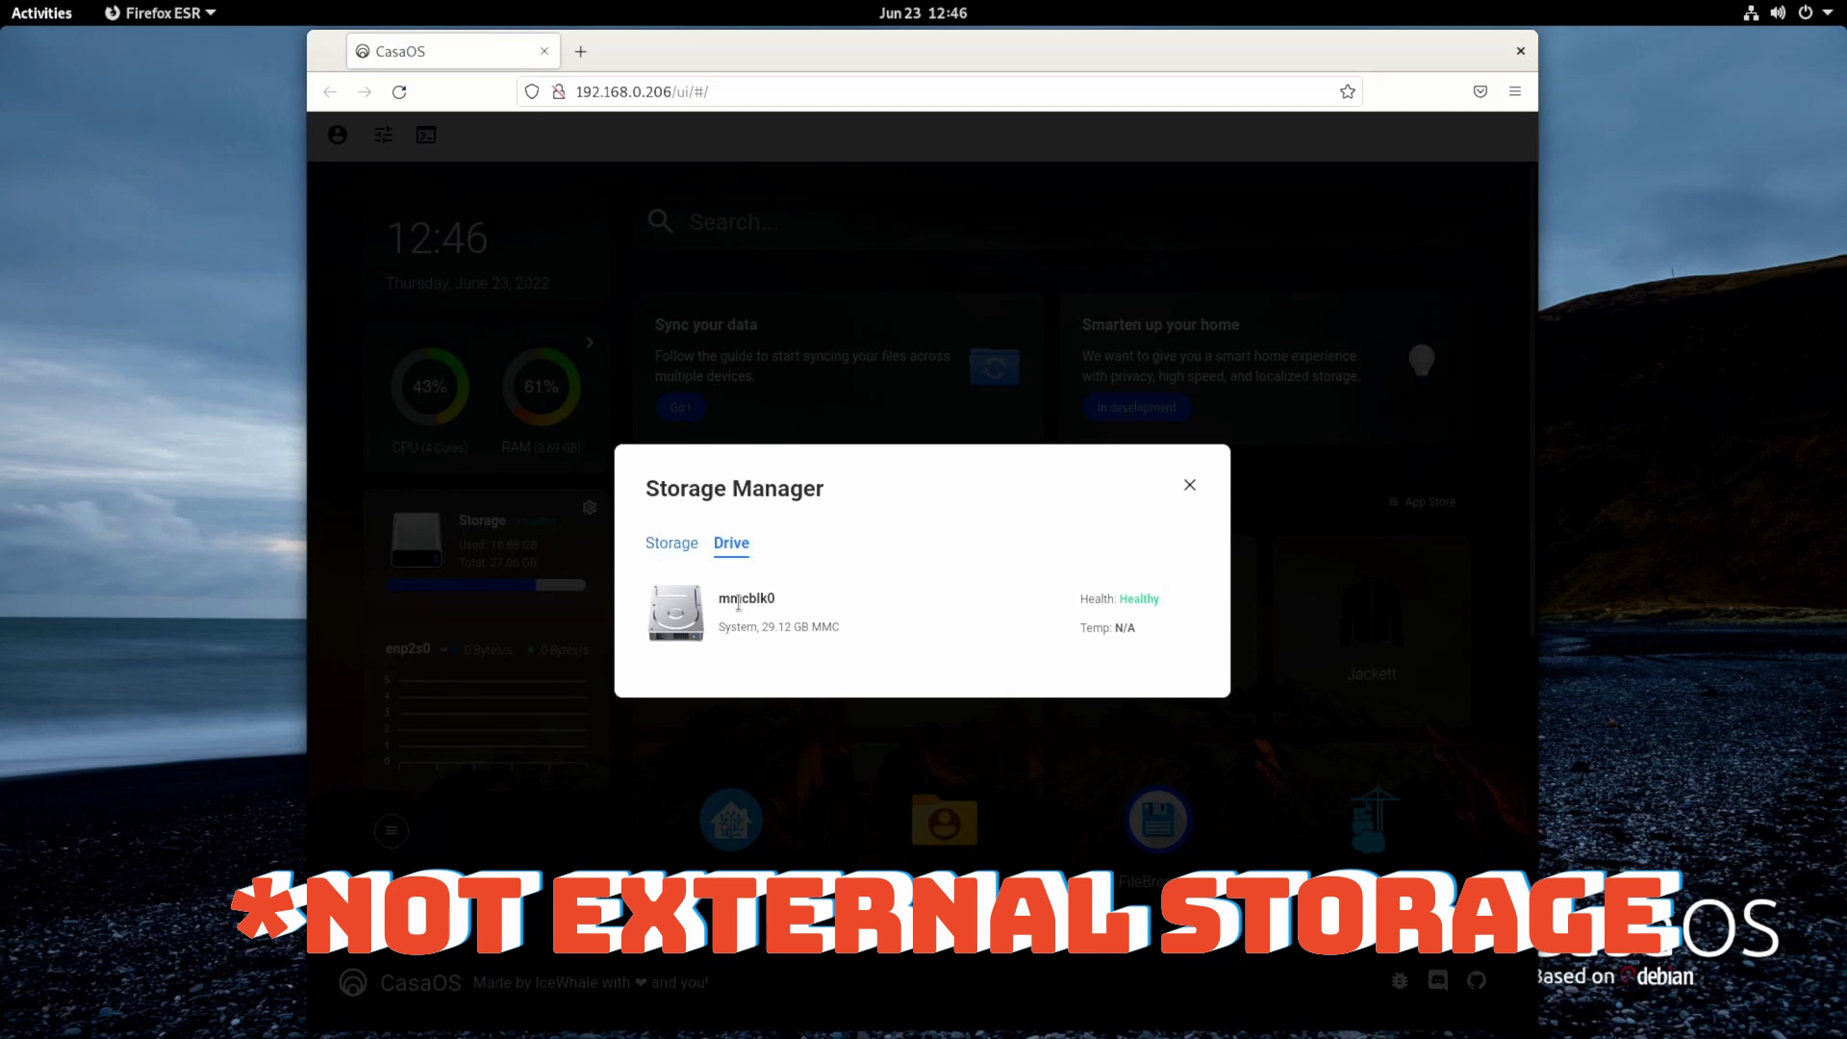
left_click_drag(729, 596, 821, 652)
left_click(797, 601)
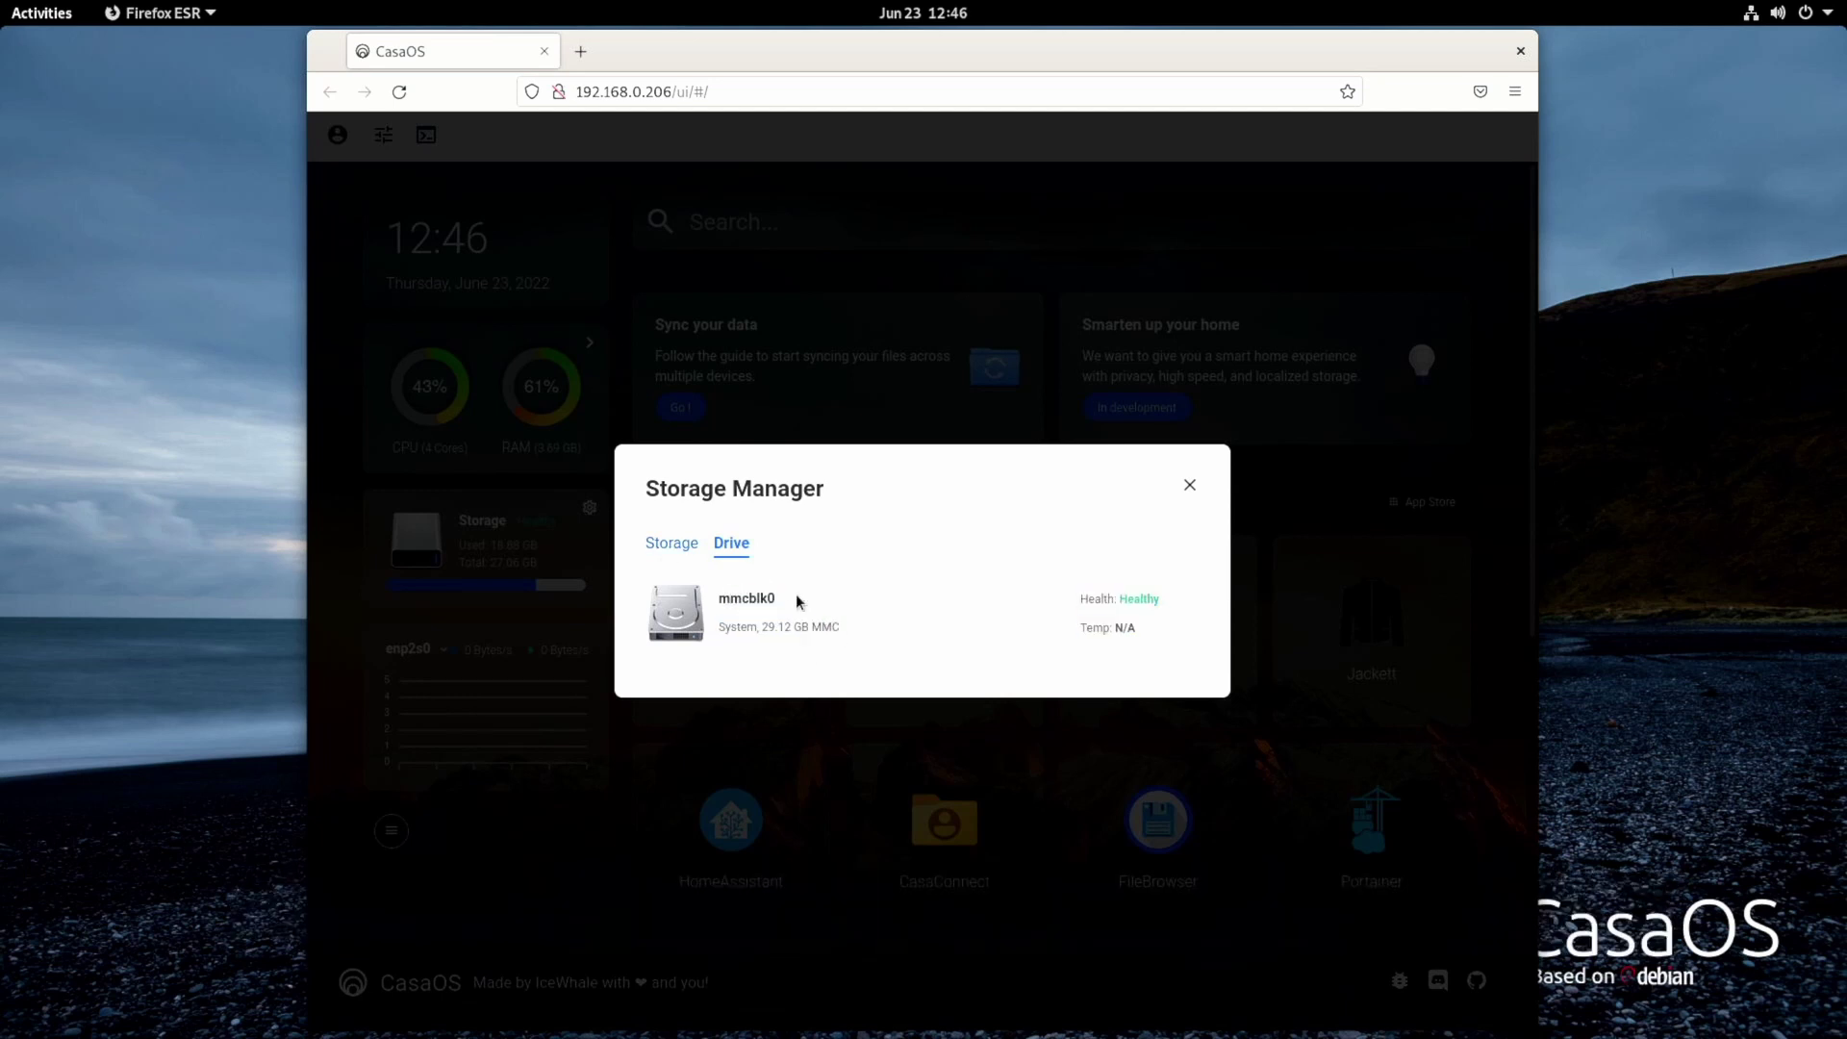
left_click(670, 543)
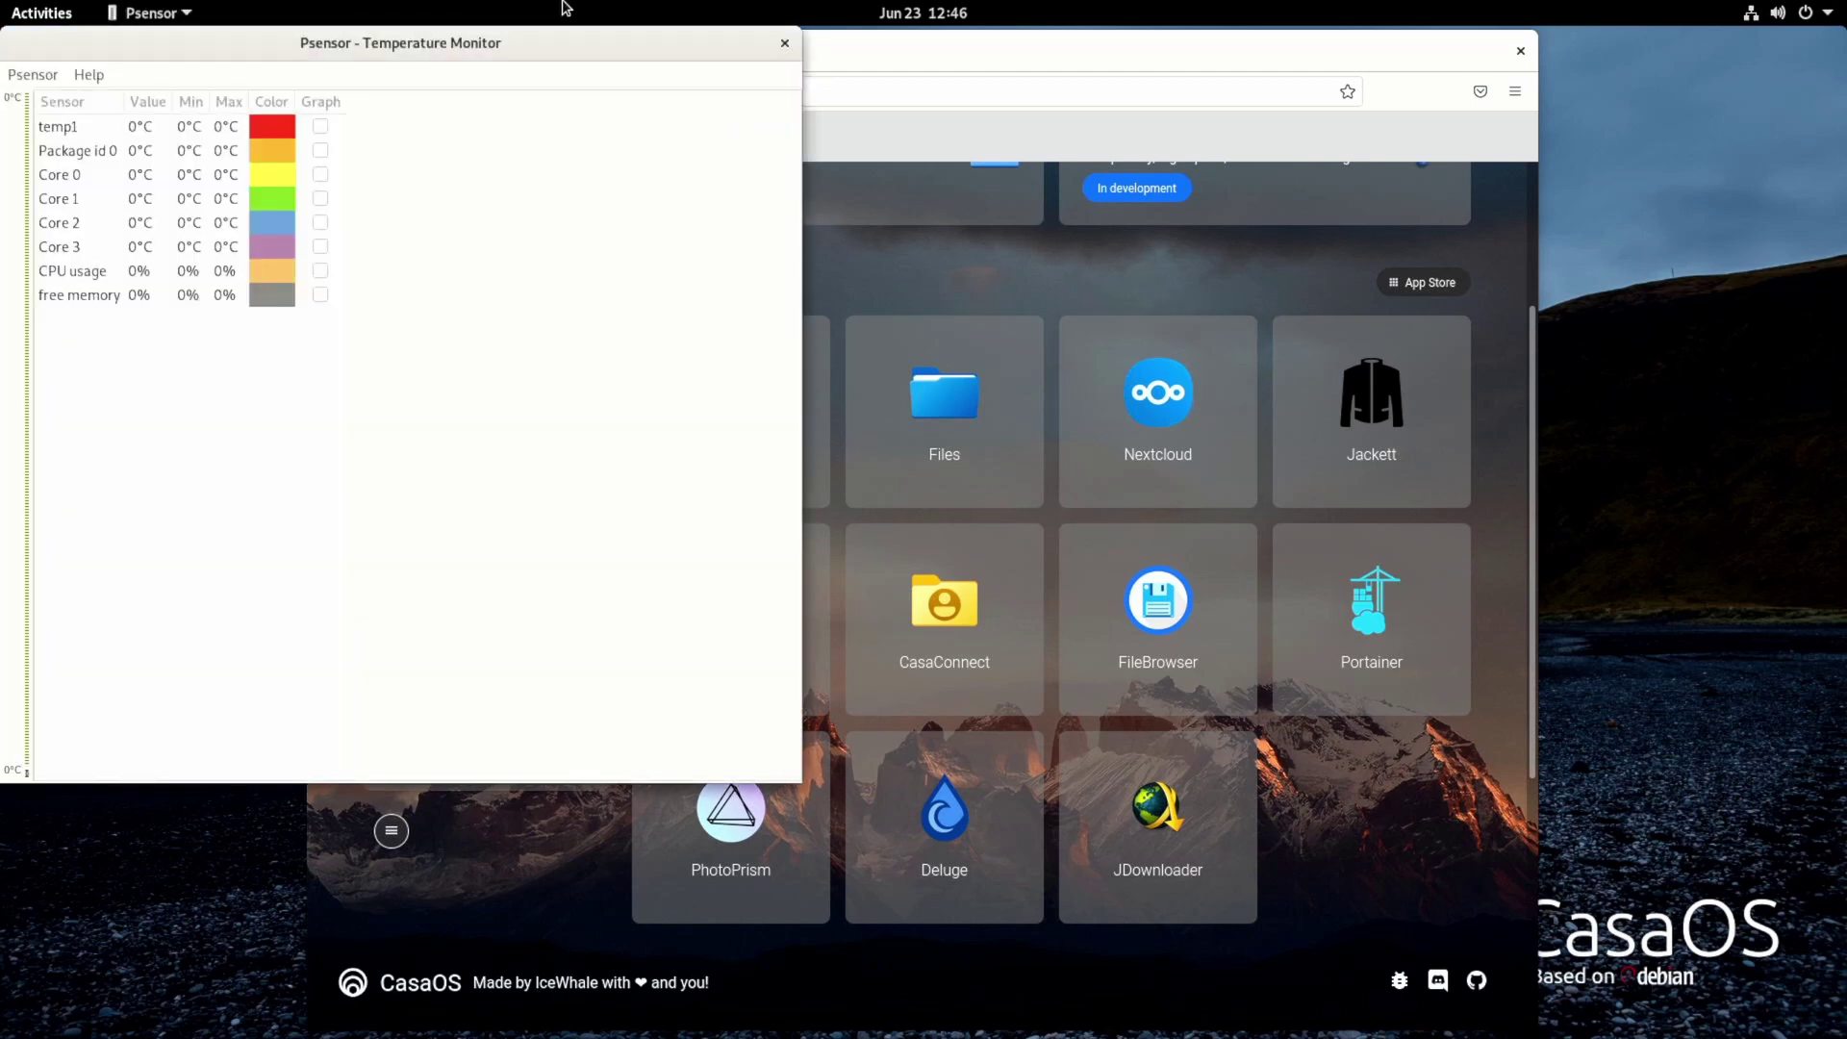
- Move the Psensor monitor to the screen centre to read the sensor temperatures, then close it
left_click_drag(529, 45, 1079, 183)
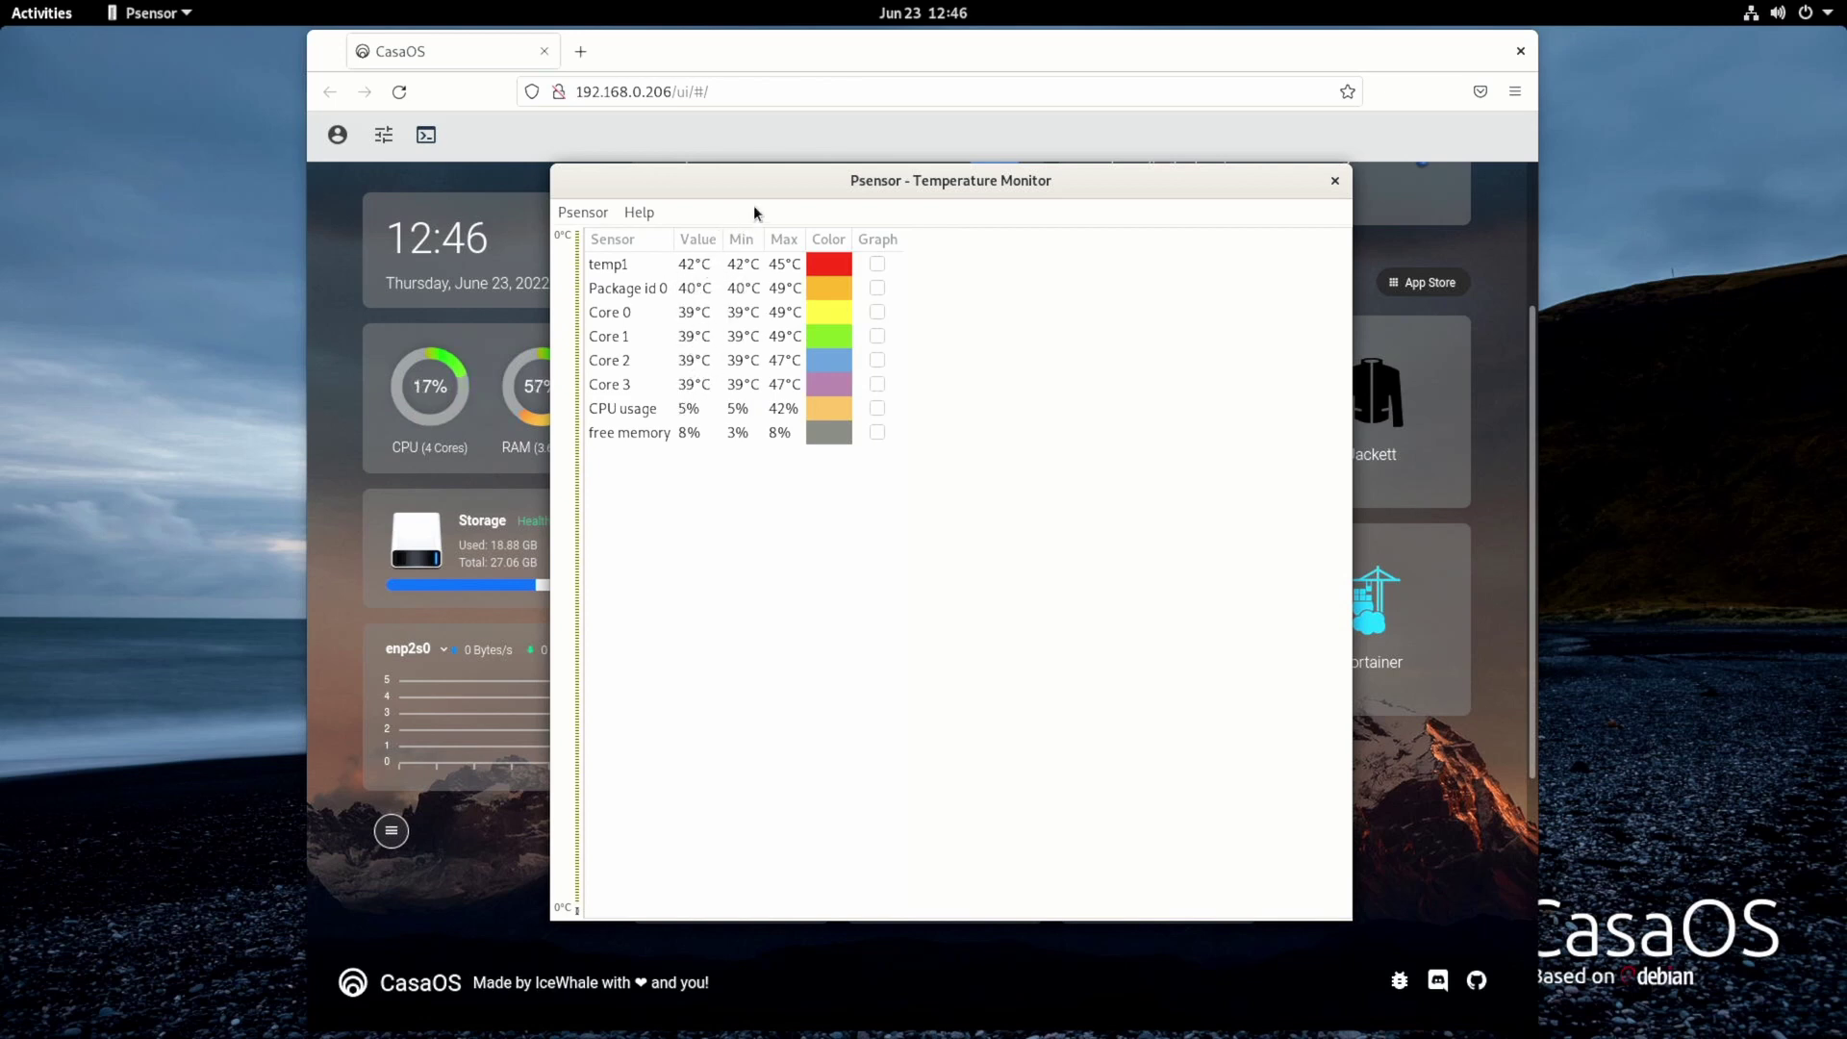
left_click_drag(759, 204, 752, 167)
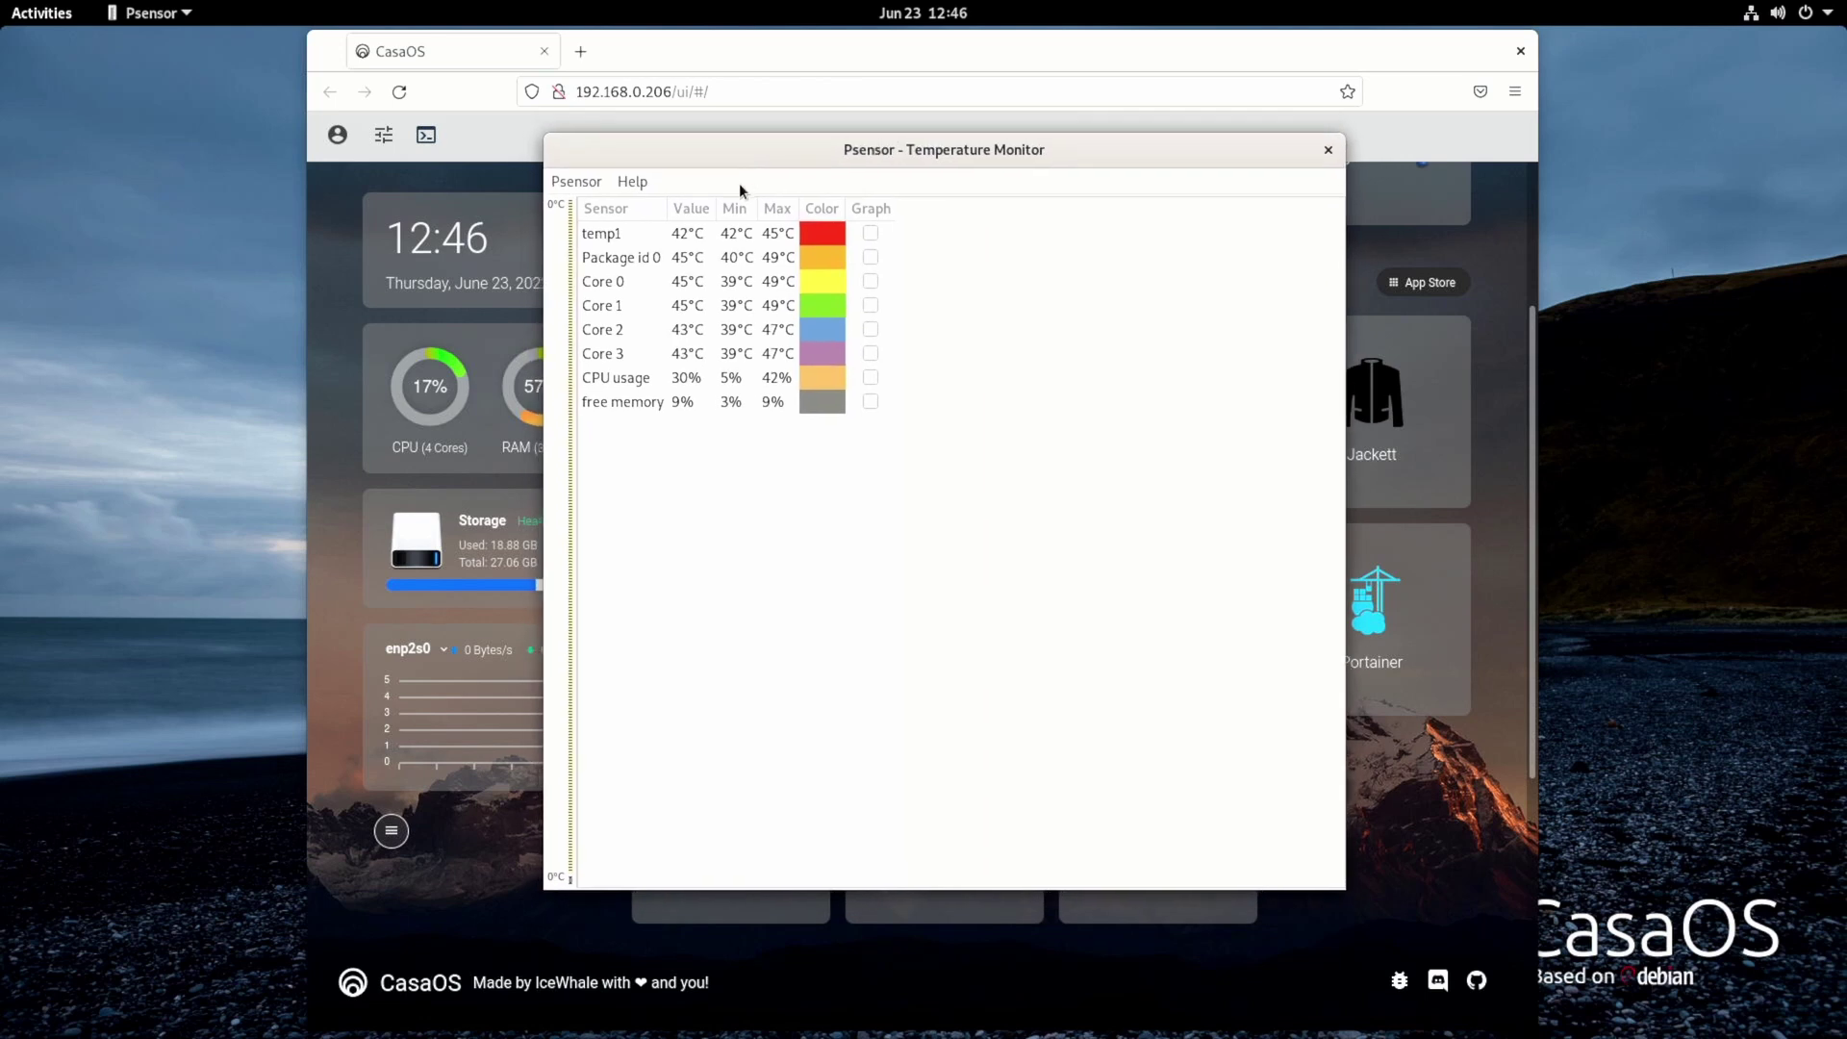
left_click(1328, 150)
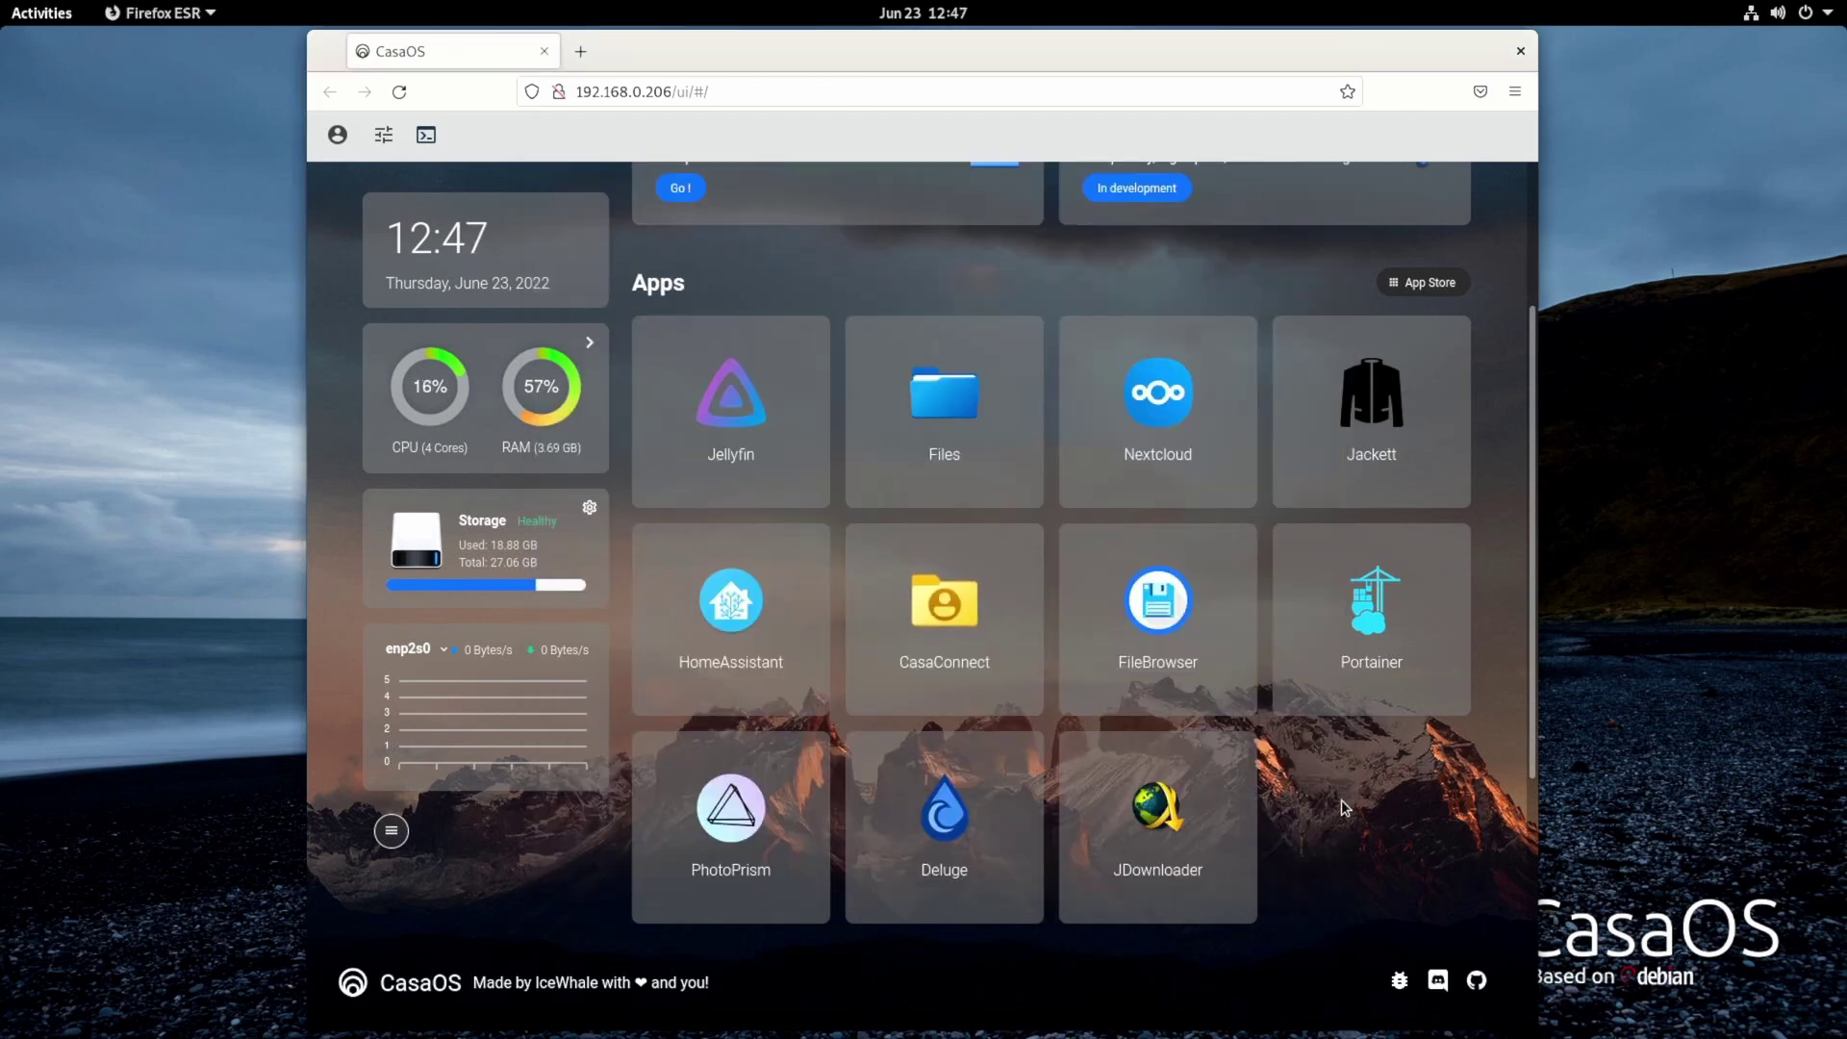
- Open FileBrowser and Home Assistant in new tabs, returning to the CasaOS tab after each
scroll(1337, 816, "down", 3)
scroll(1337, 816, "up", 6)
scroll(1251, 625, "down", 3)
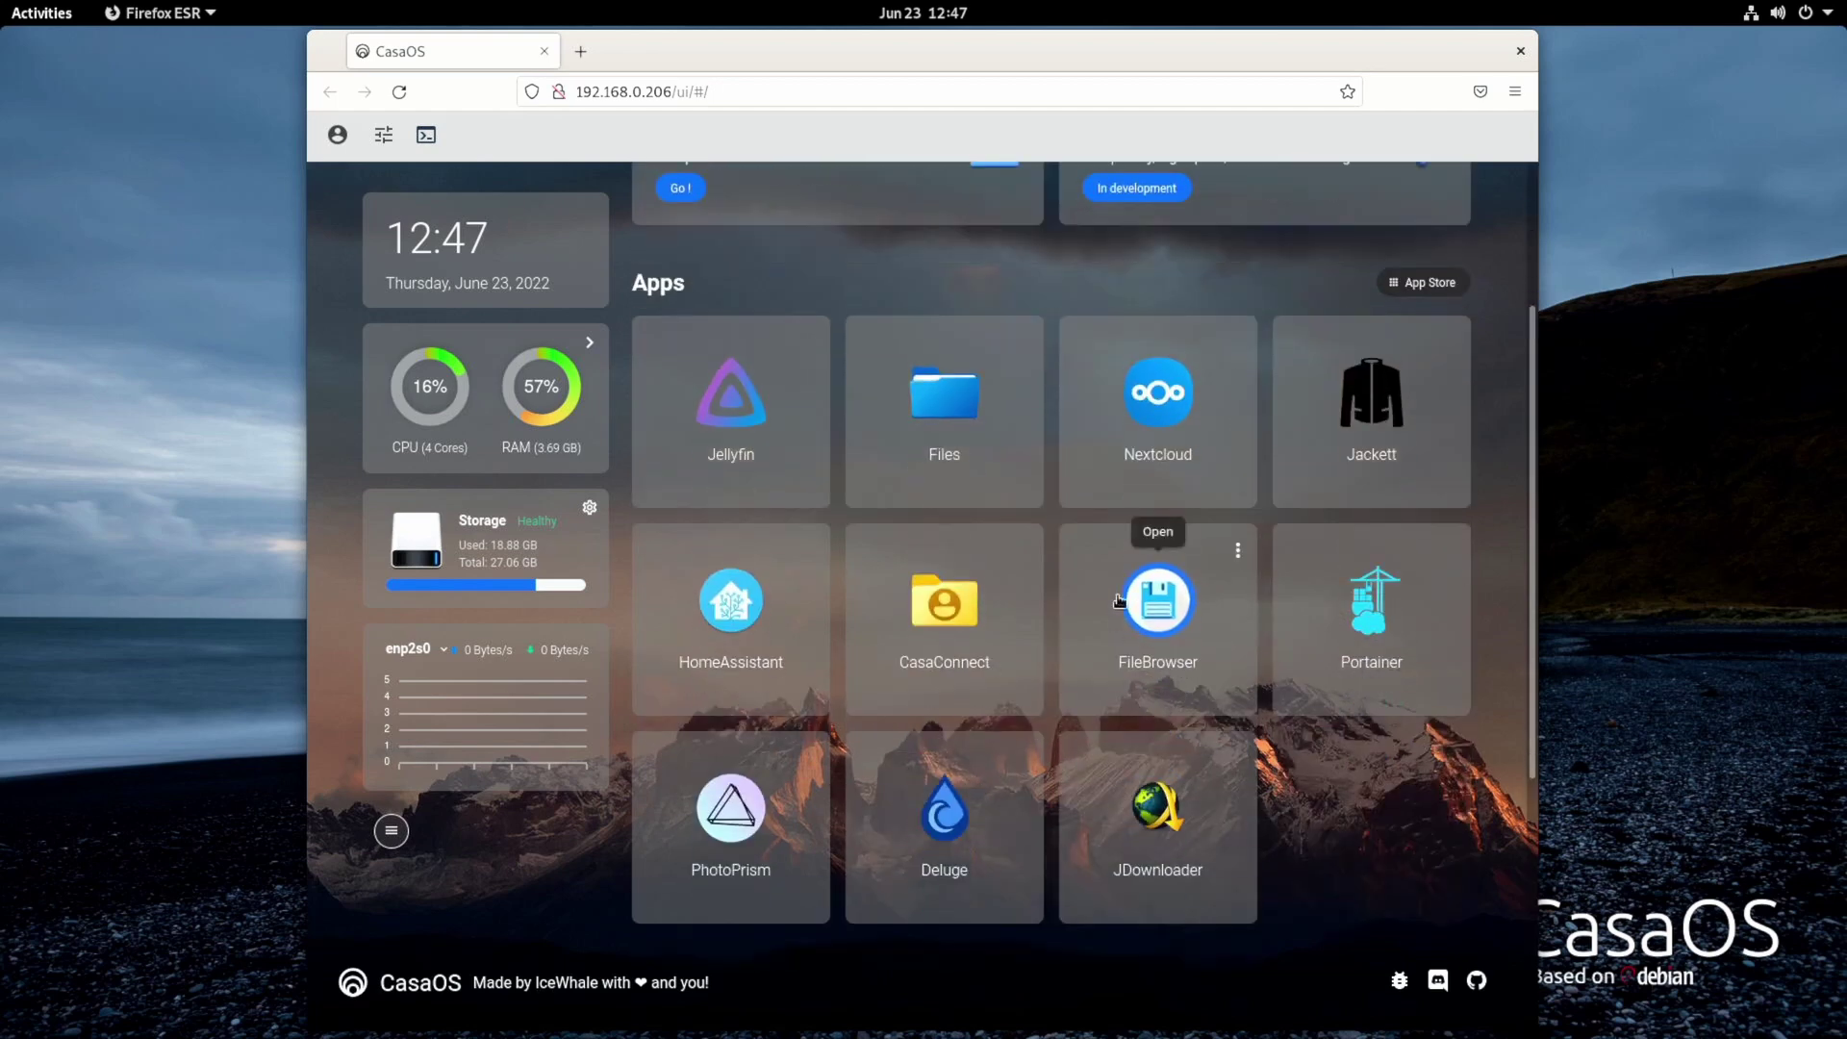
left_click(1159, 596)
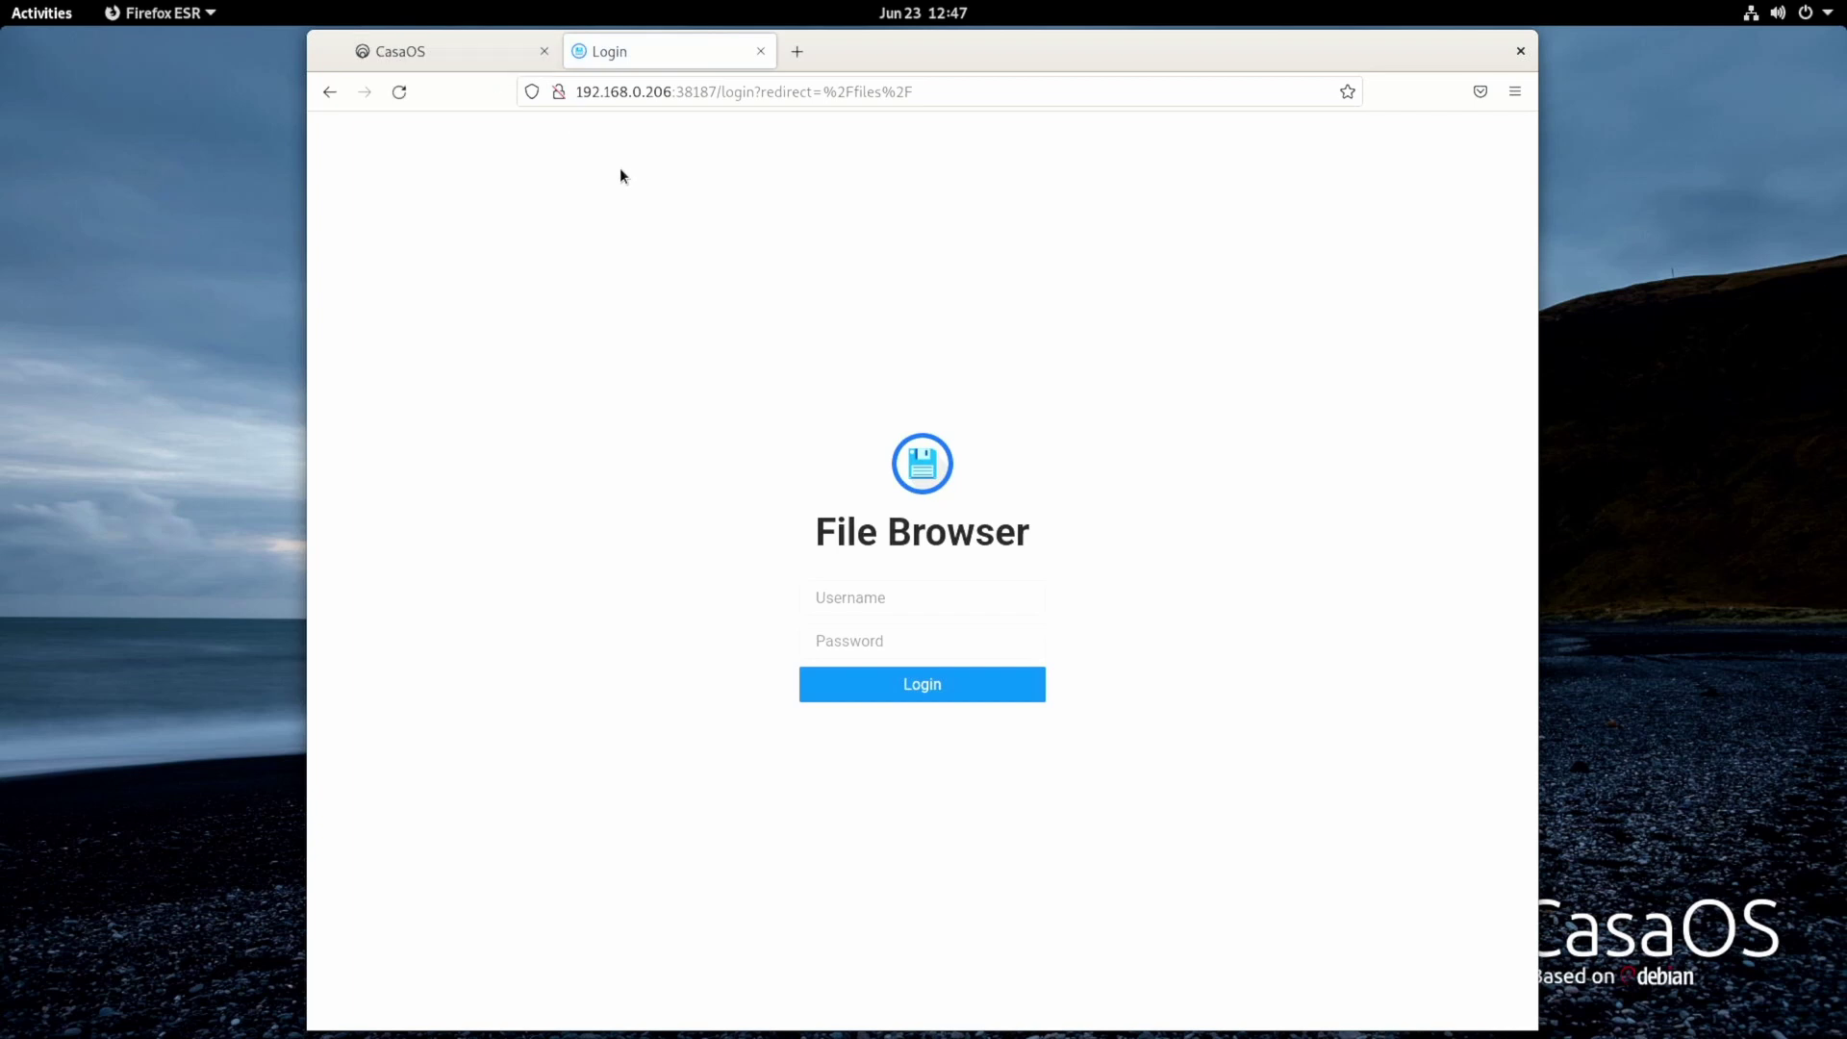
left_click(431, 41)
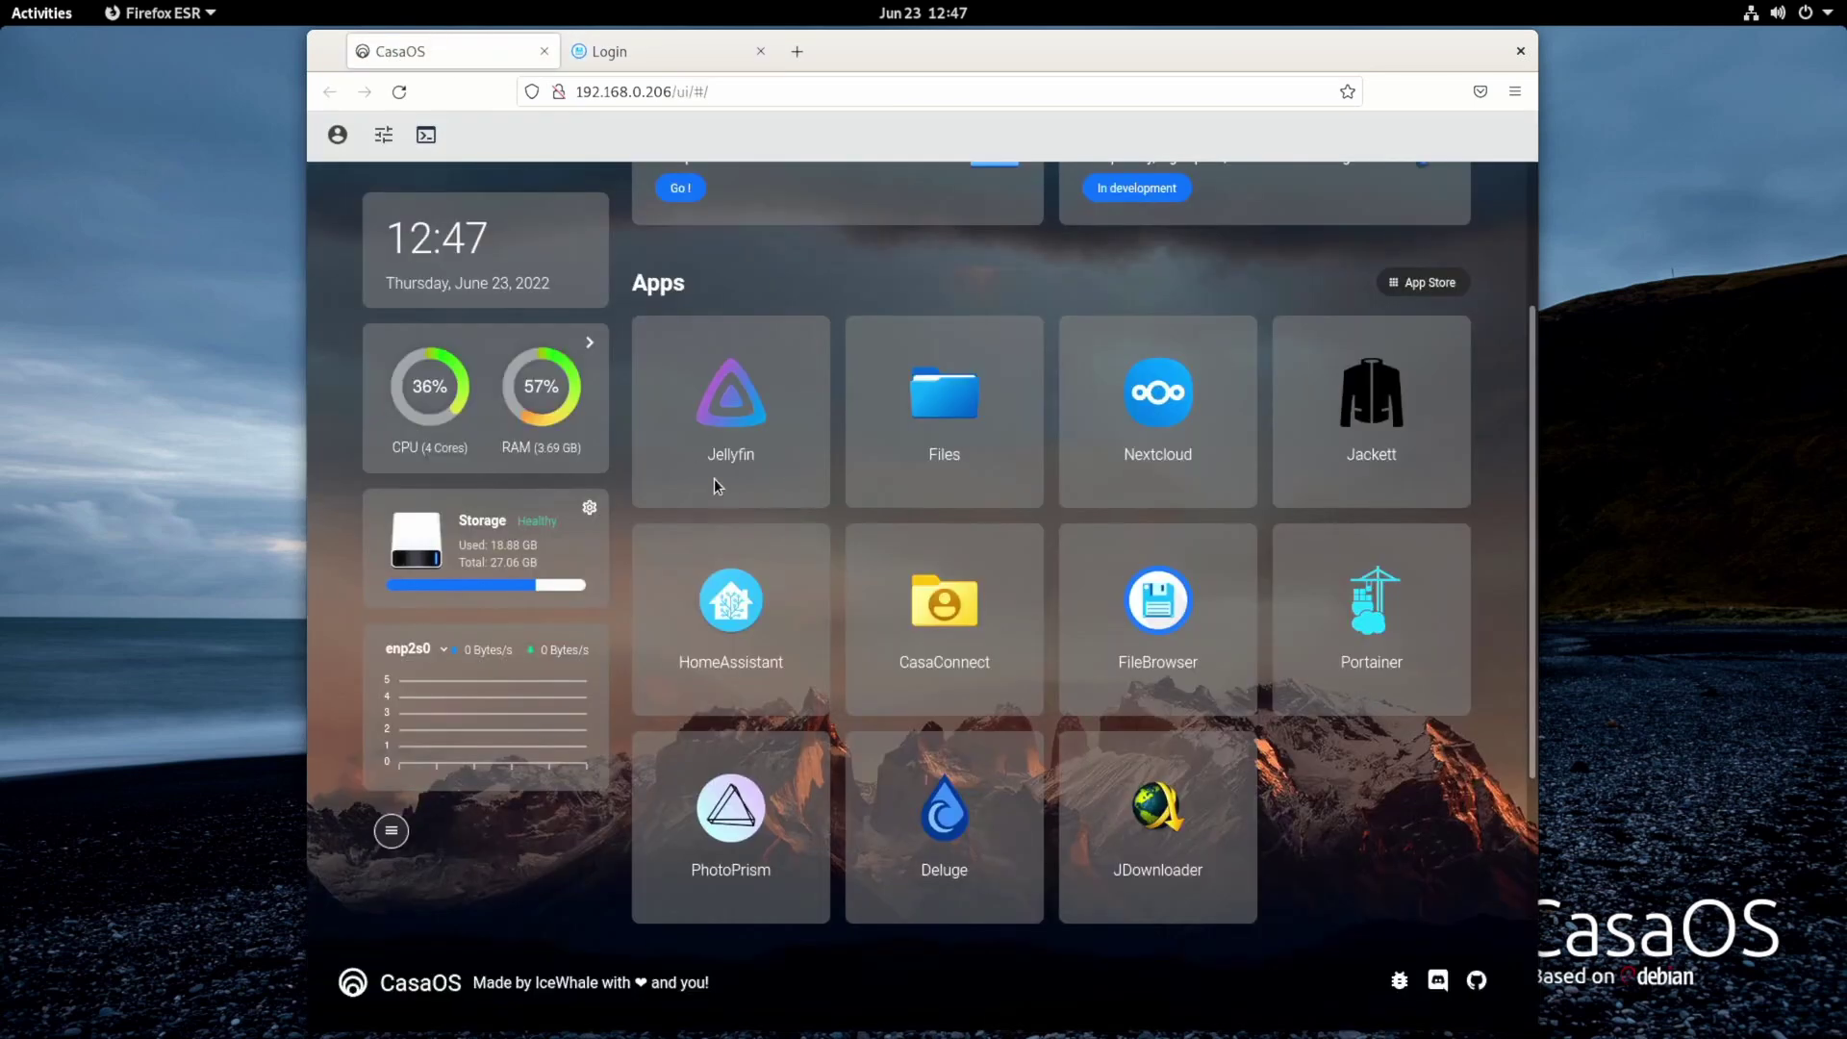
left_click(728, 577)
left_click(468, 64)
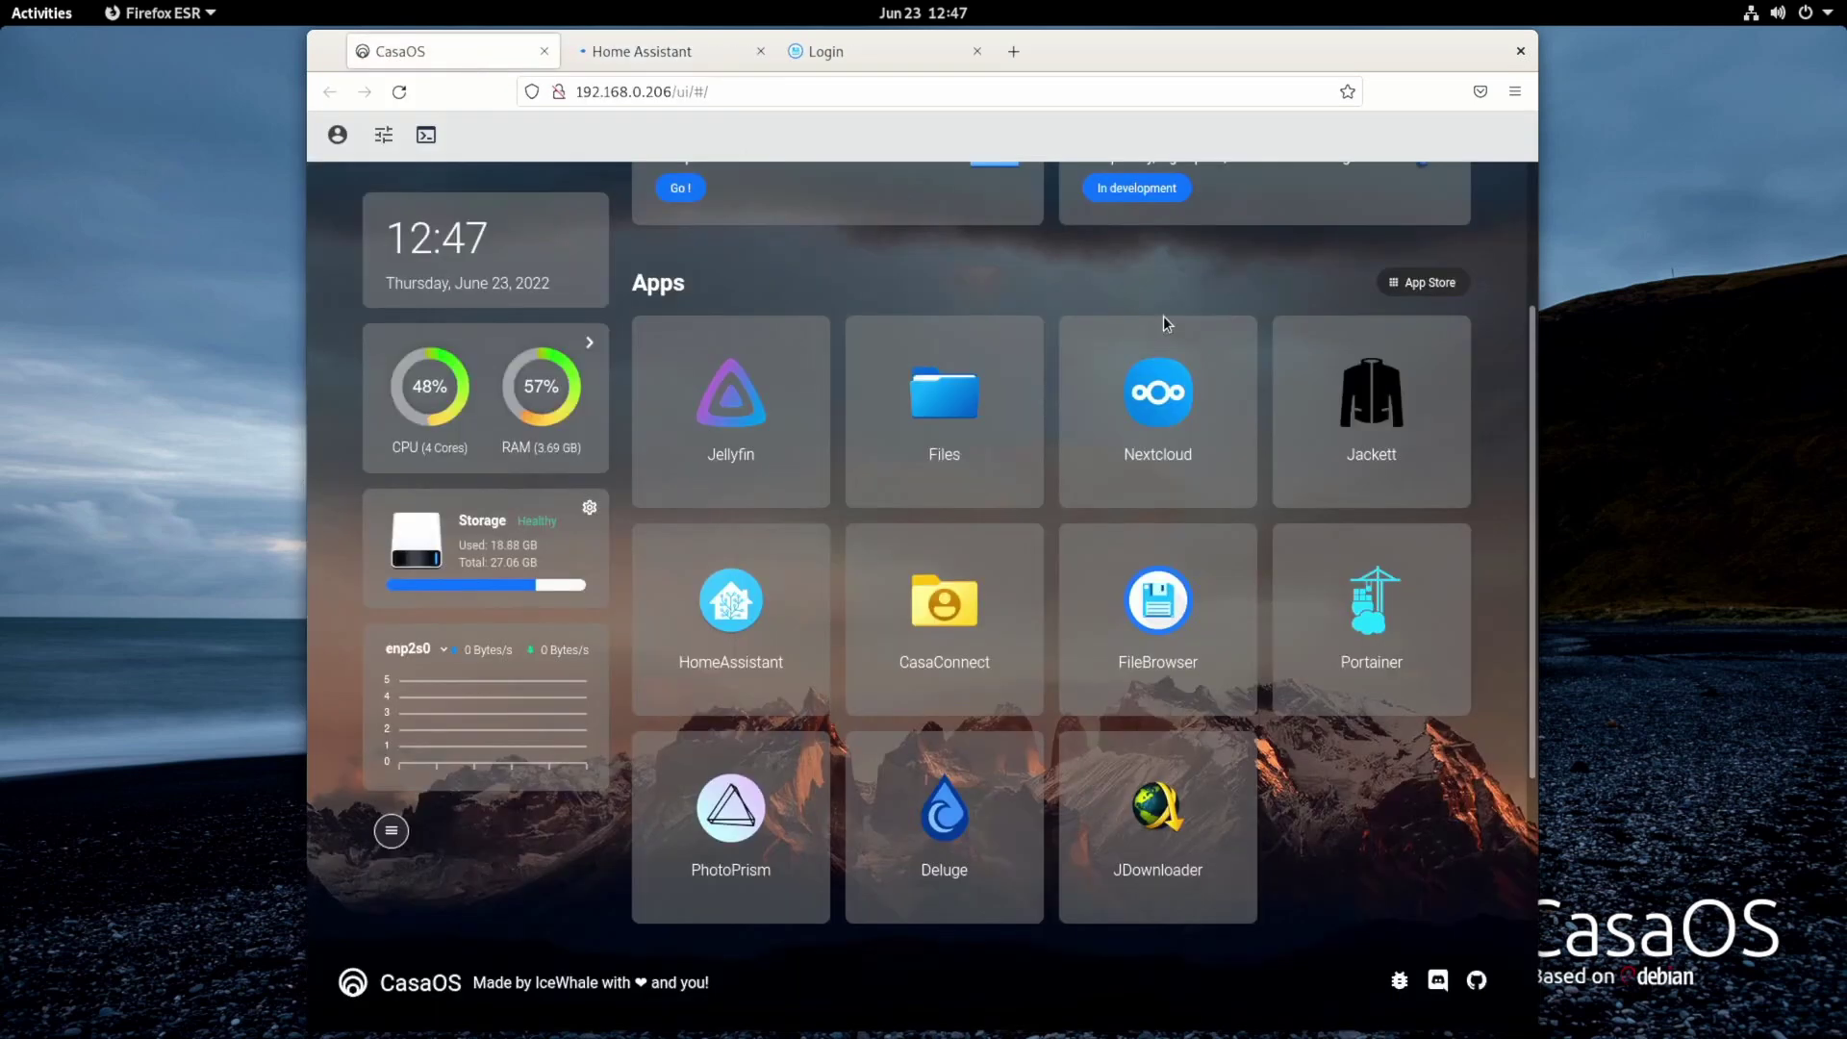
- Open Portainer, Jackett and Jellyfin tabs, check the loaded Portainer and Home Assistant pages, then return to CasaOS
left_click(1378, 621)
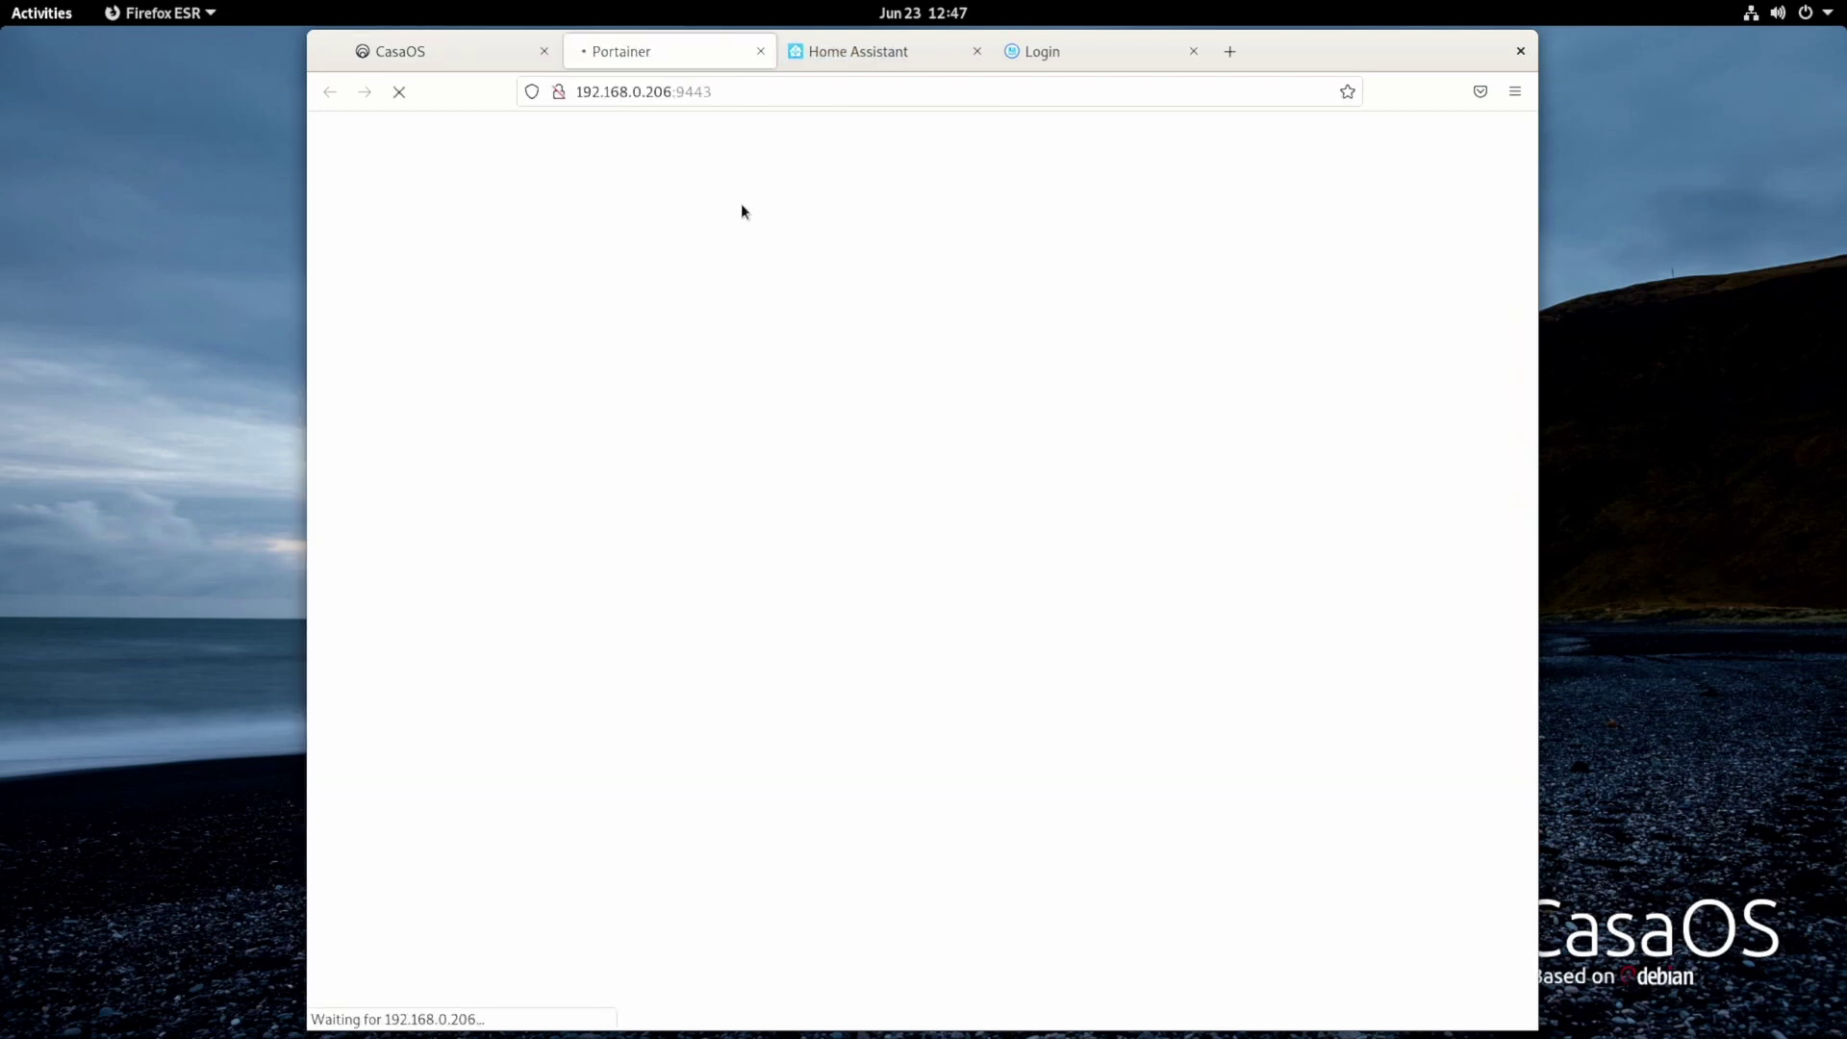
left_click(452, 50)
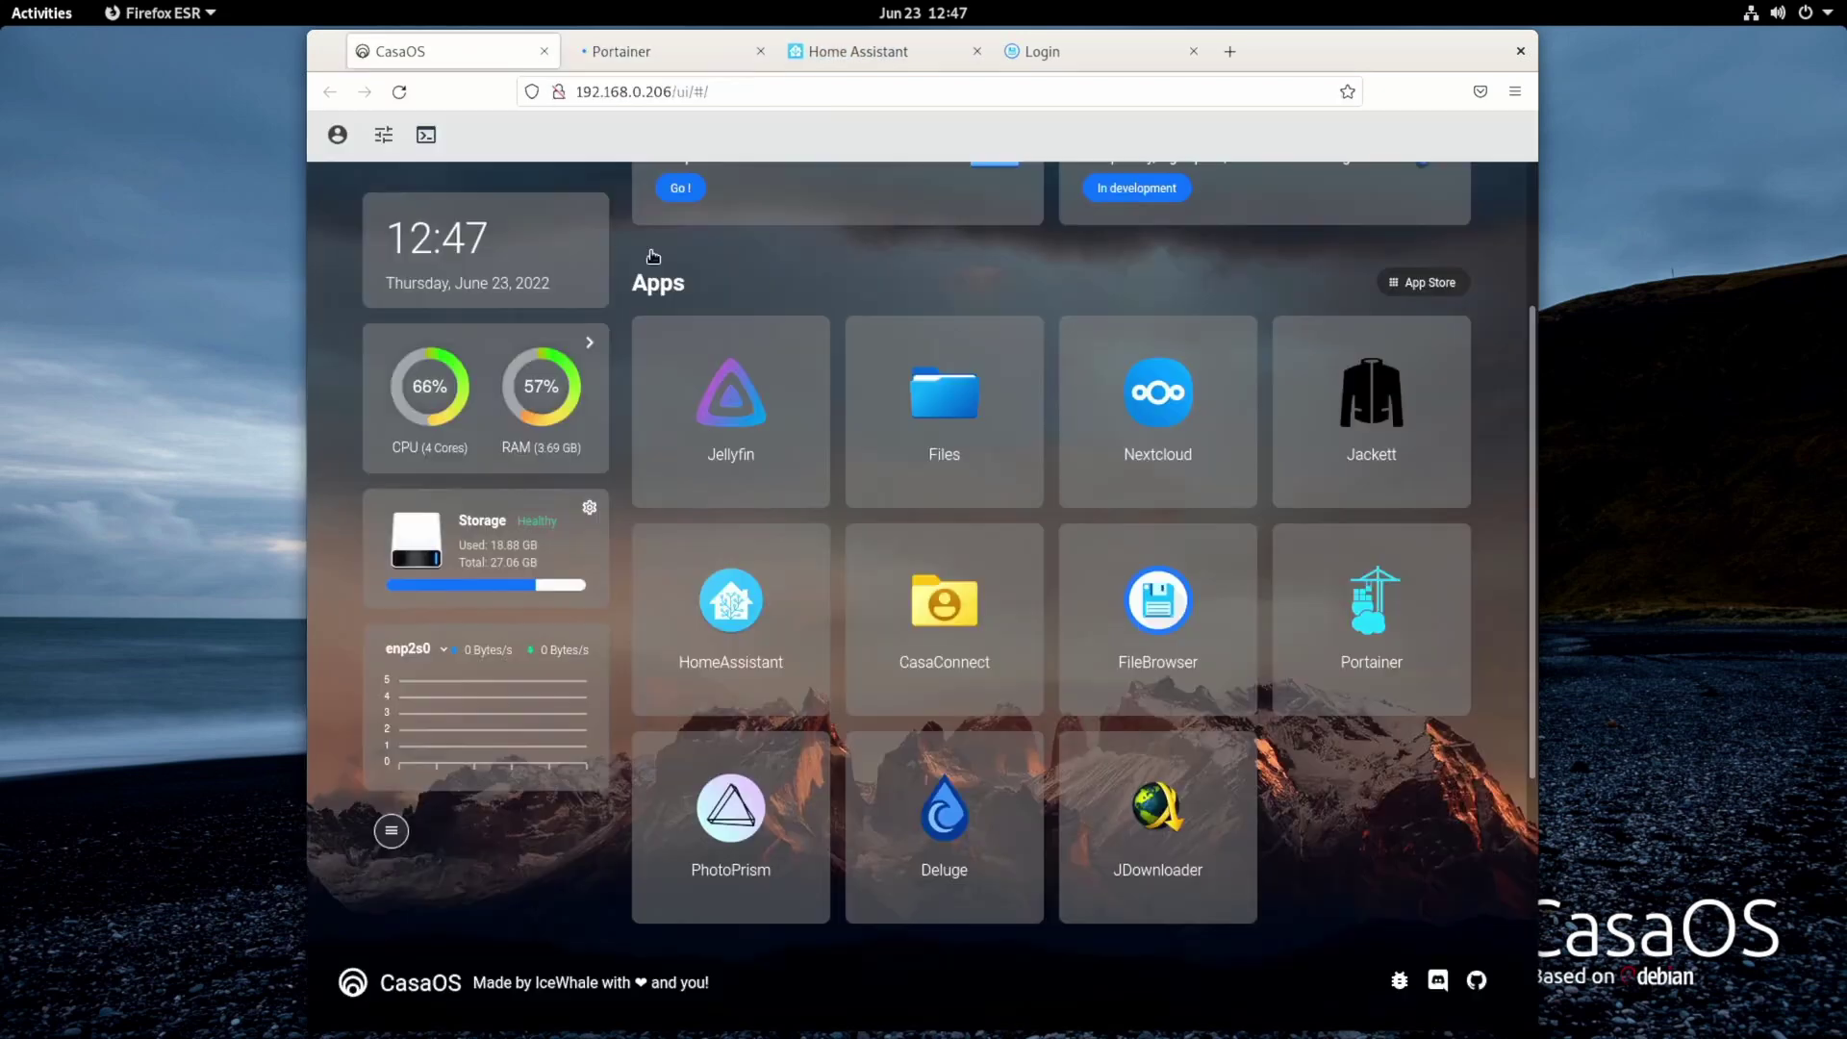
left_click(1362, 411)
left_click(425, 54)
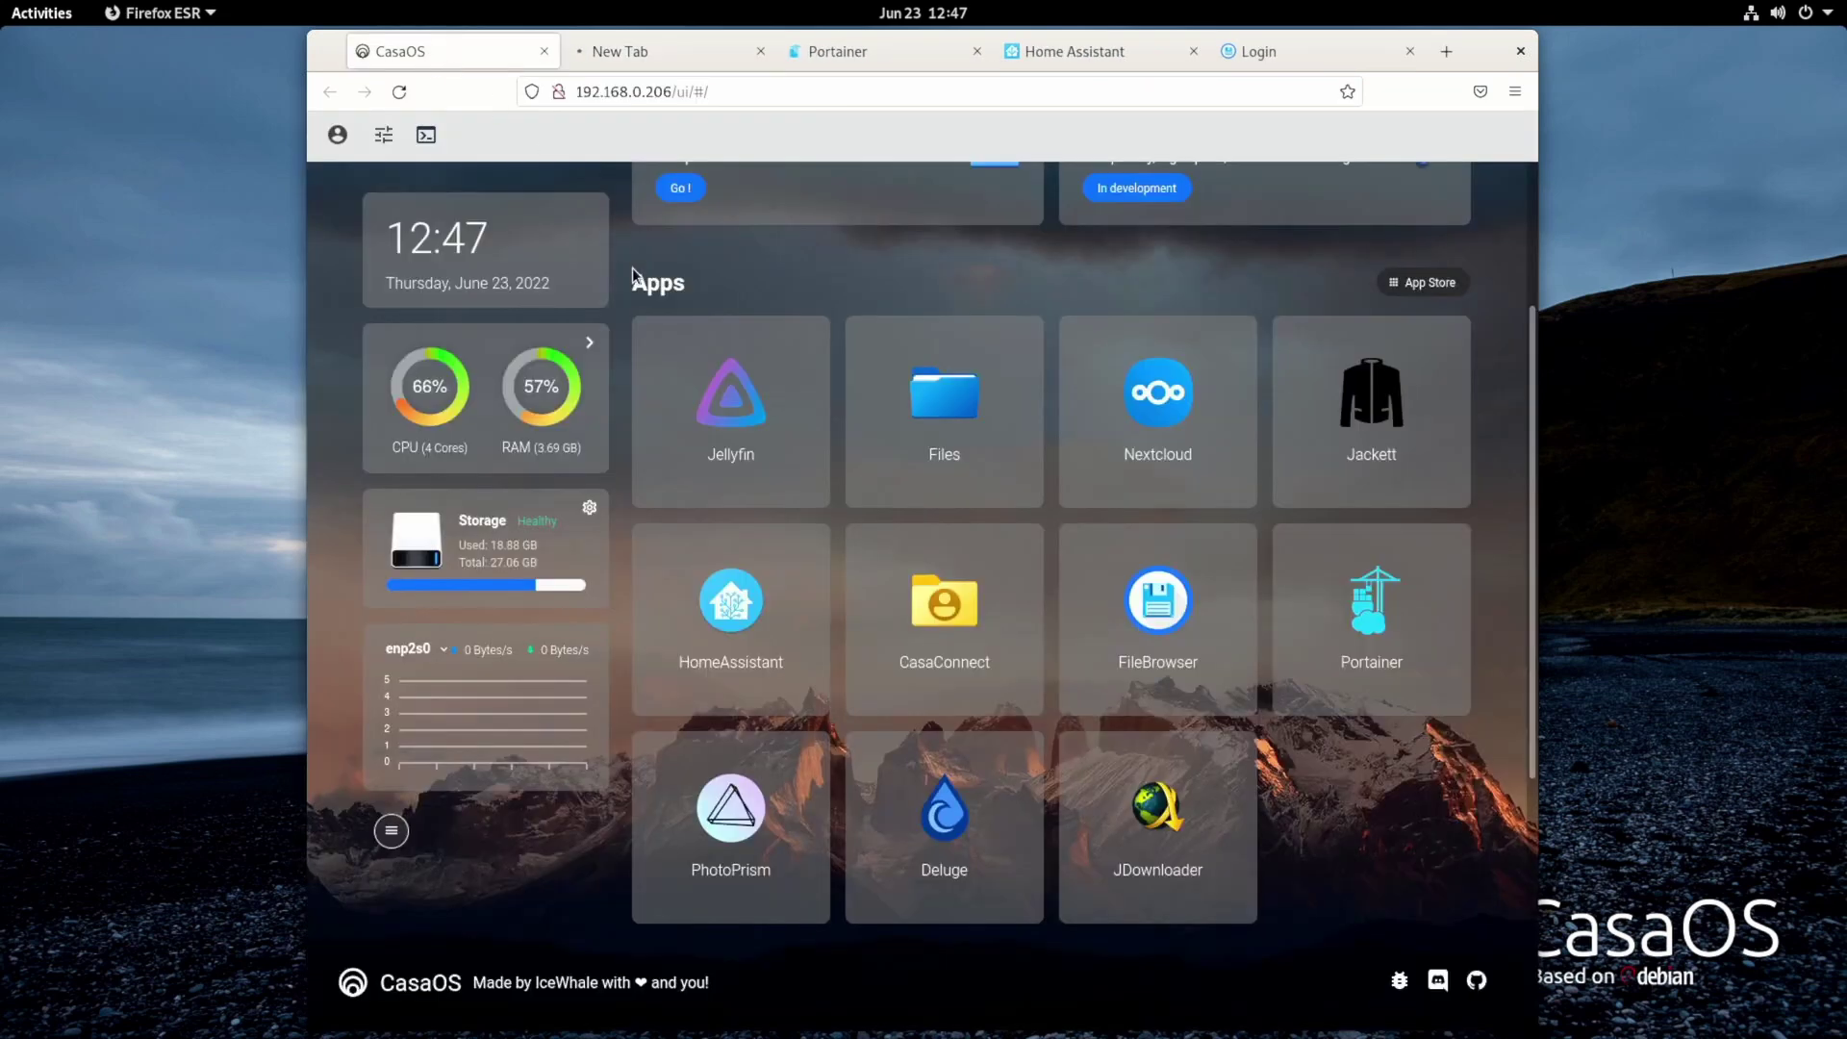
left_click(725, 395)
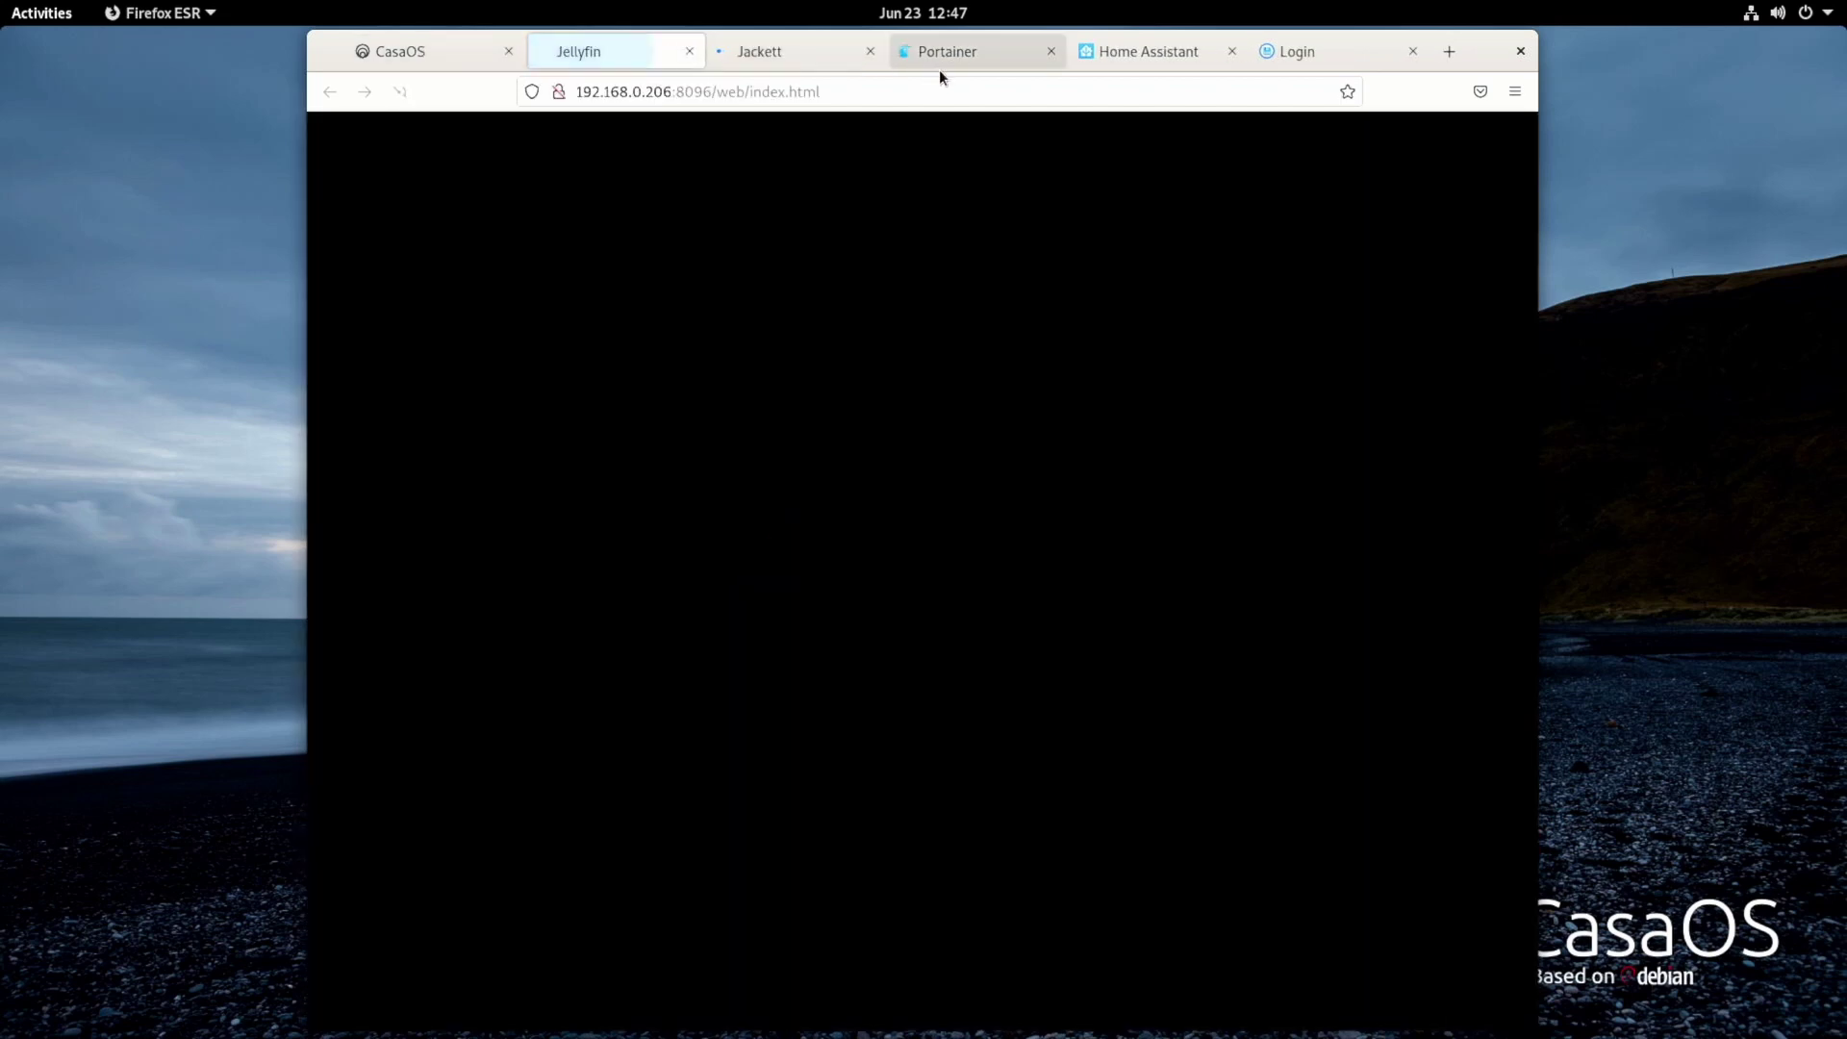
left_click(947, 54)
left_click(1092, 48)
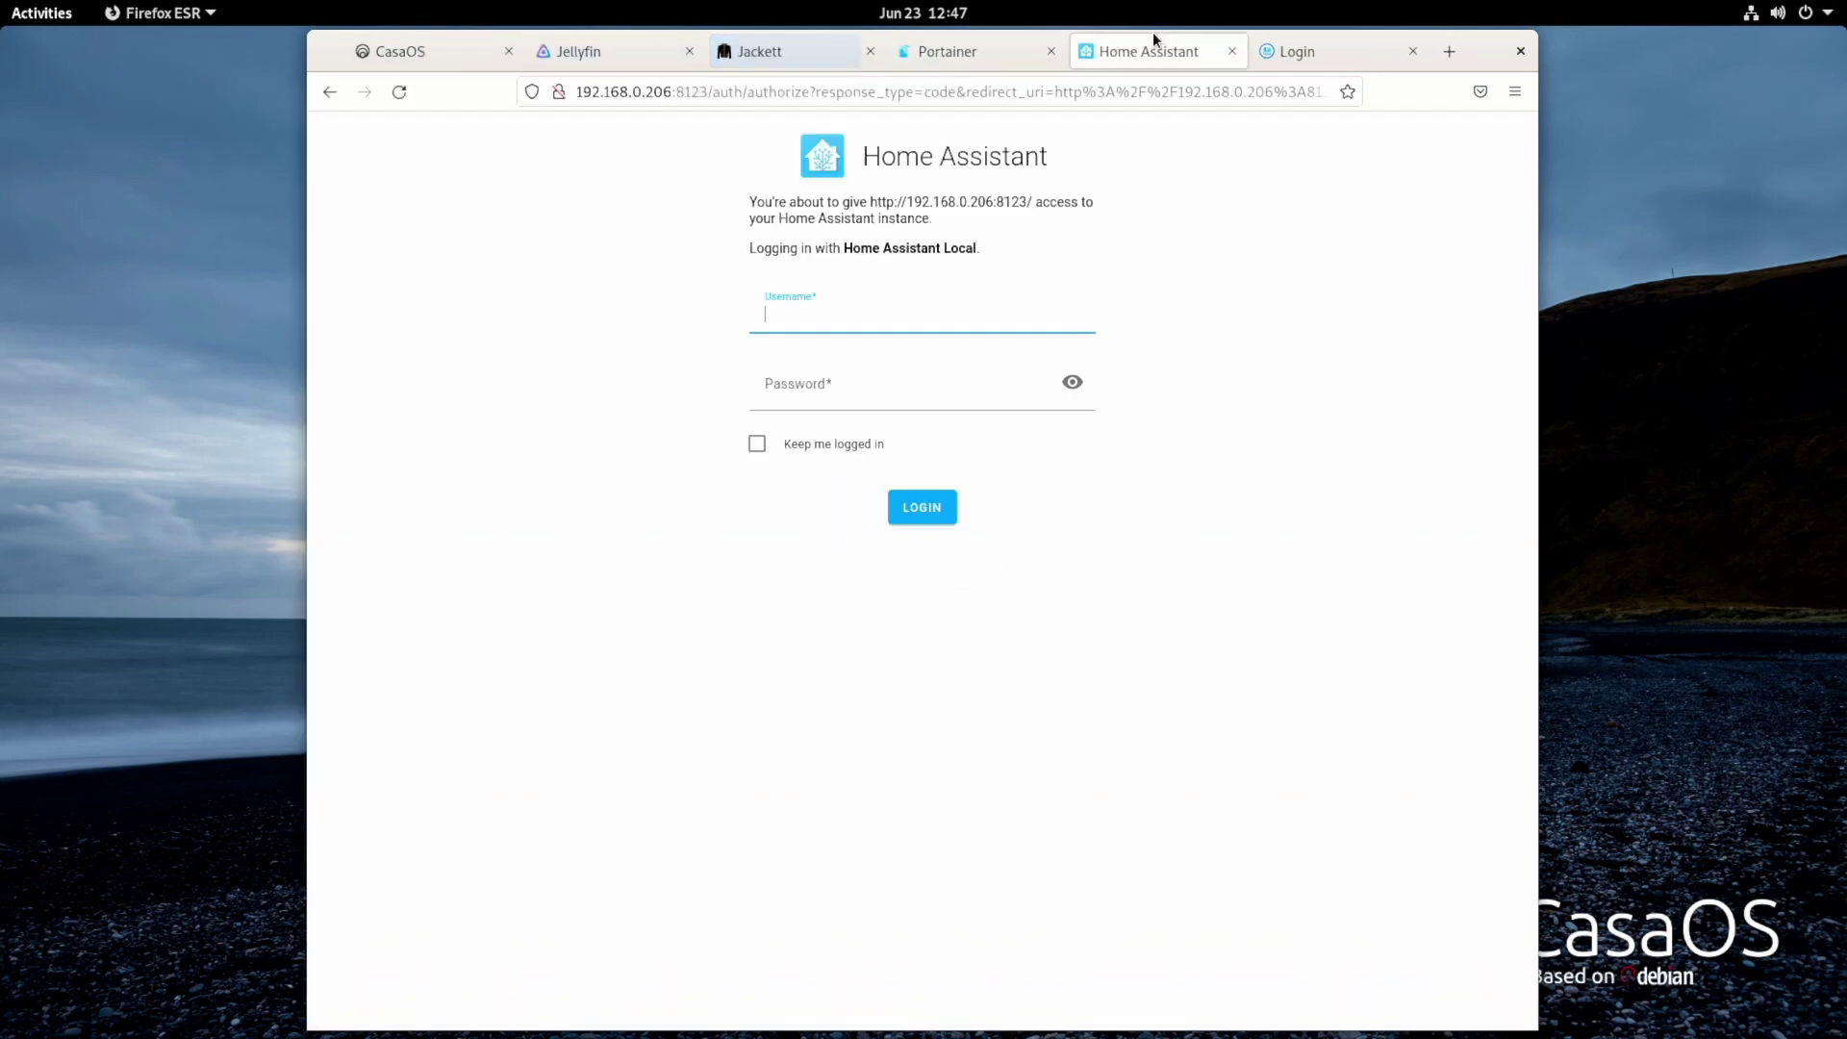
left_click(481, 58)
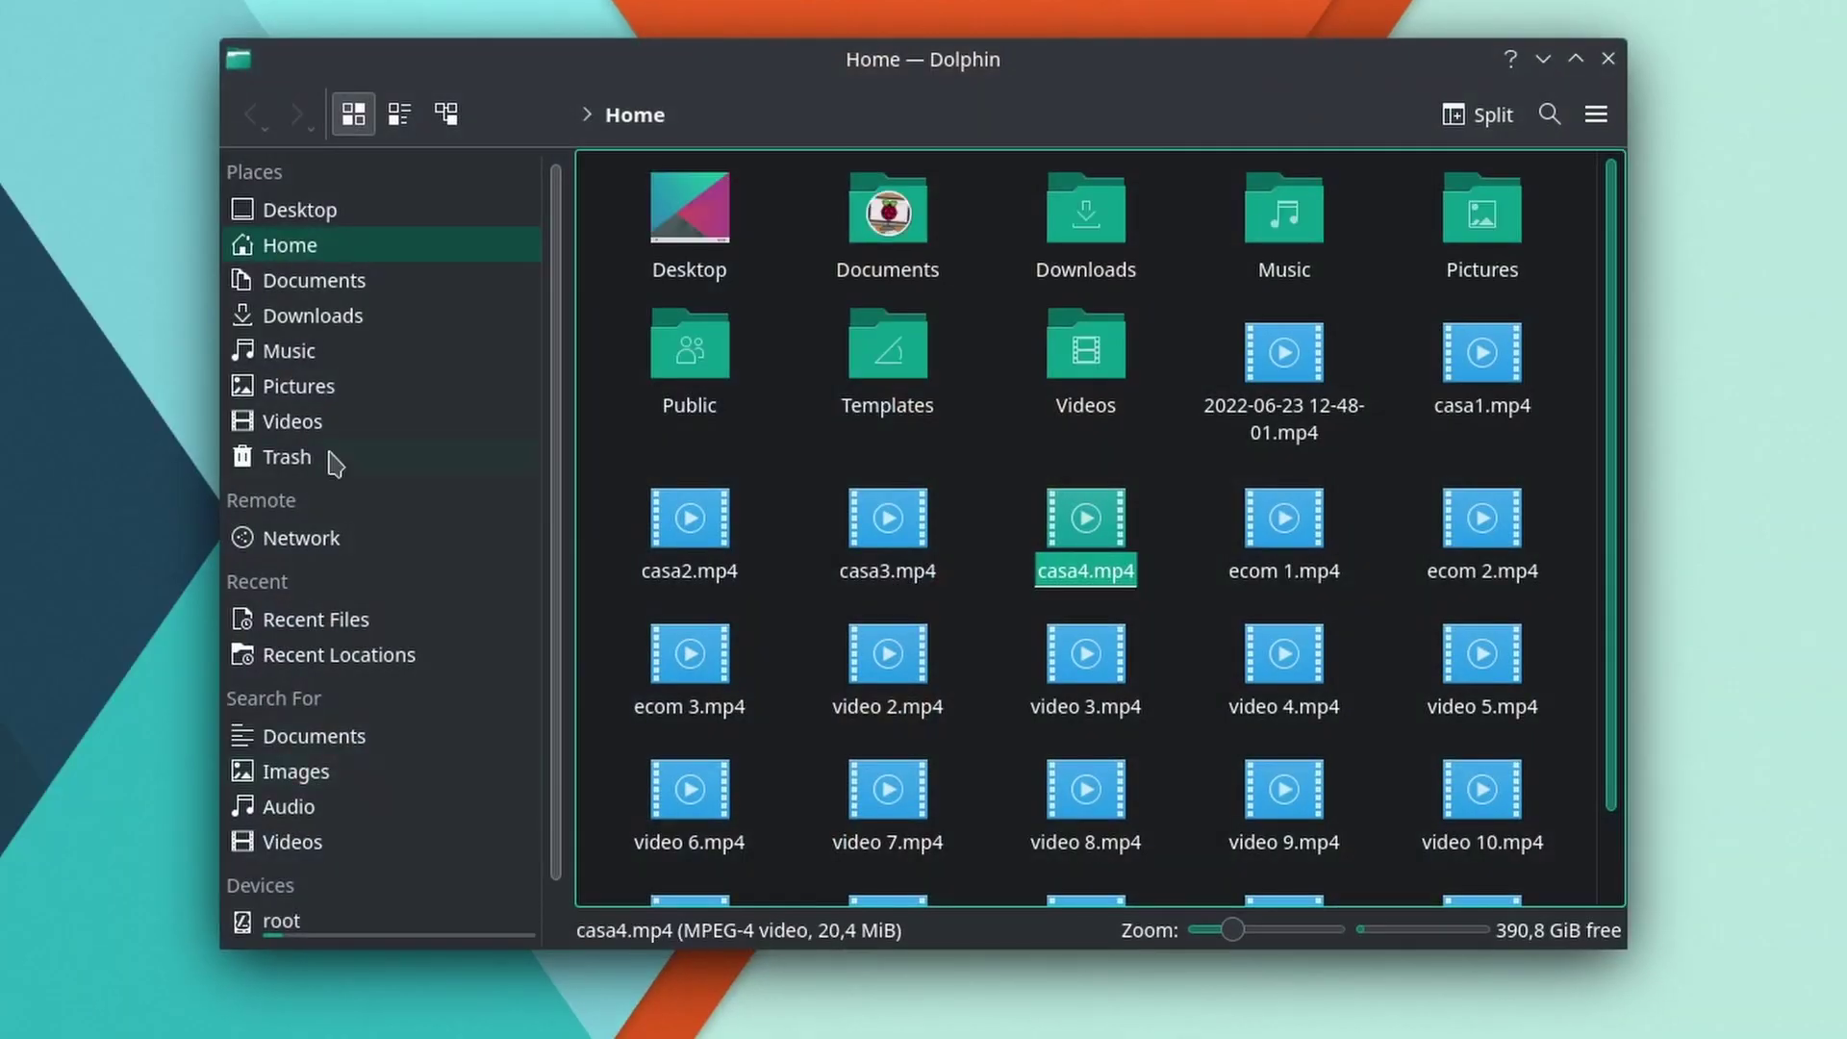
- Browse Network in Dolphin and open Shared Folders (SMB), scrolling through its entries
left_click(298, 536)
double_click(904, 280)
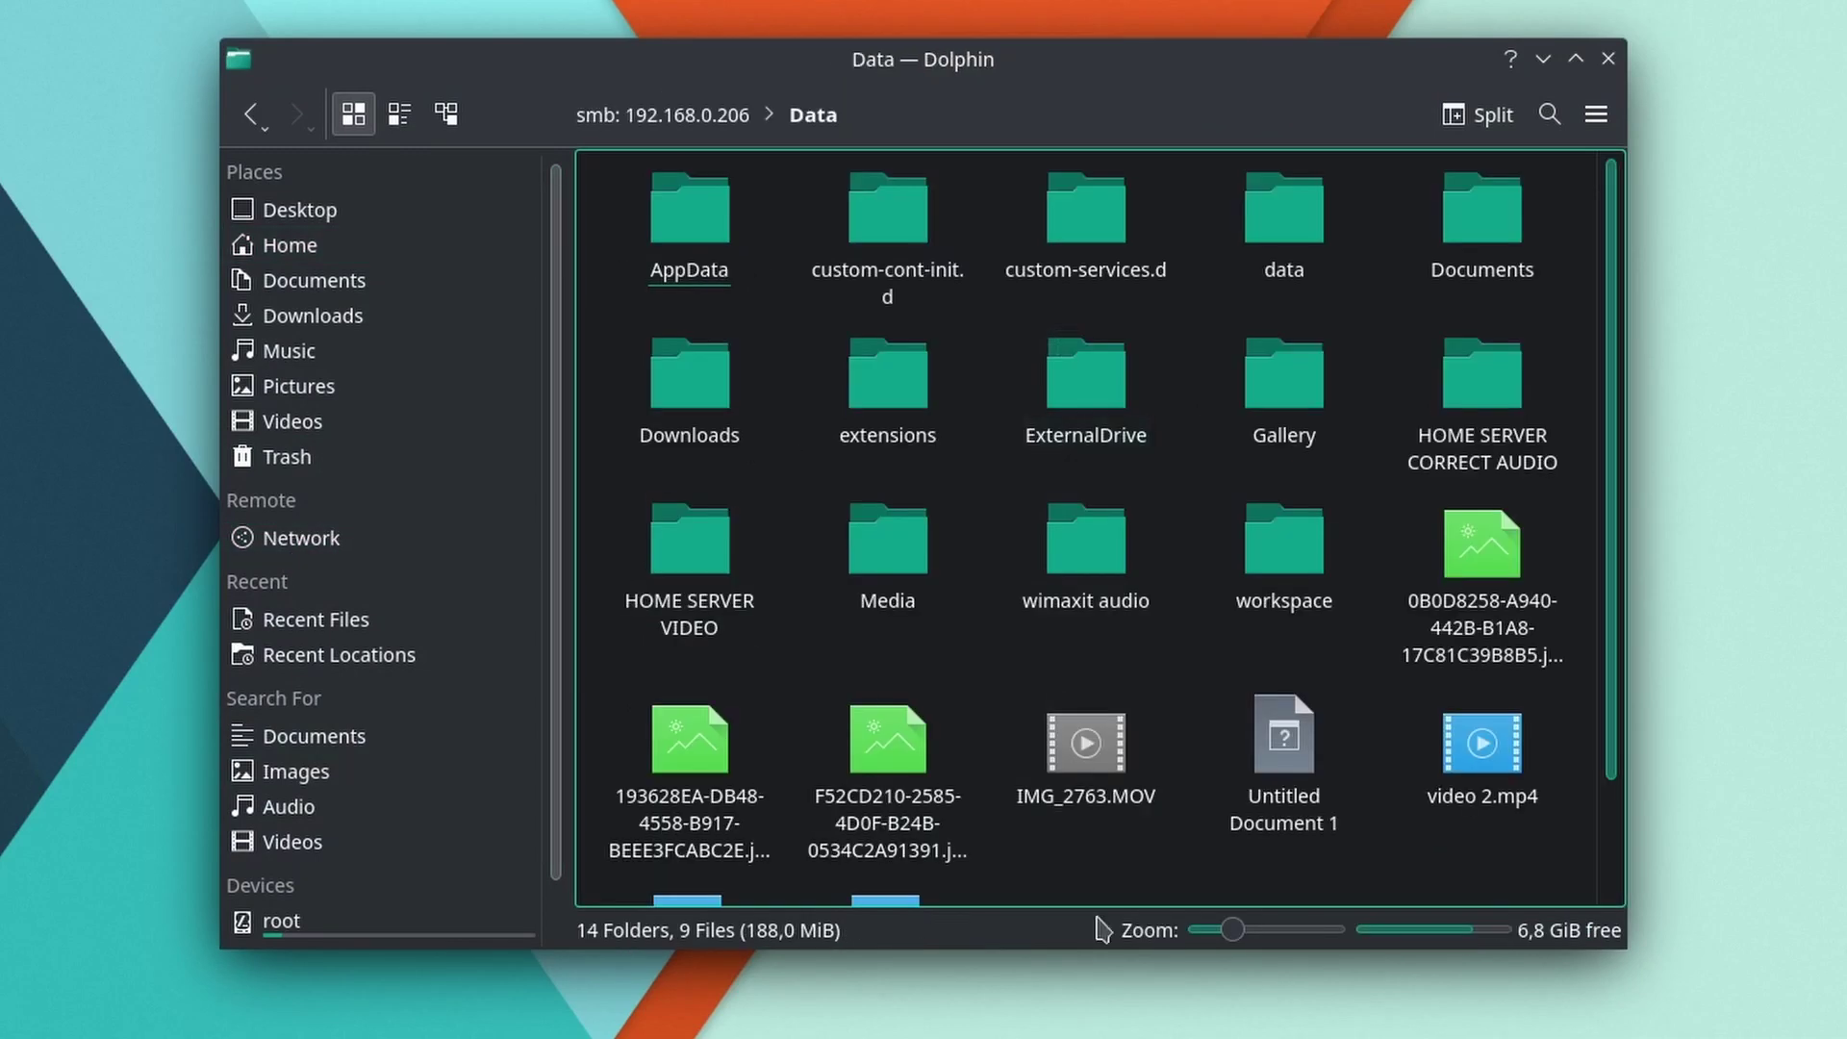
scroll(769, 616, "down", 2)
scroll(969, 626, "up", 2)
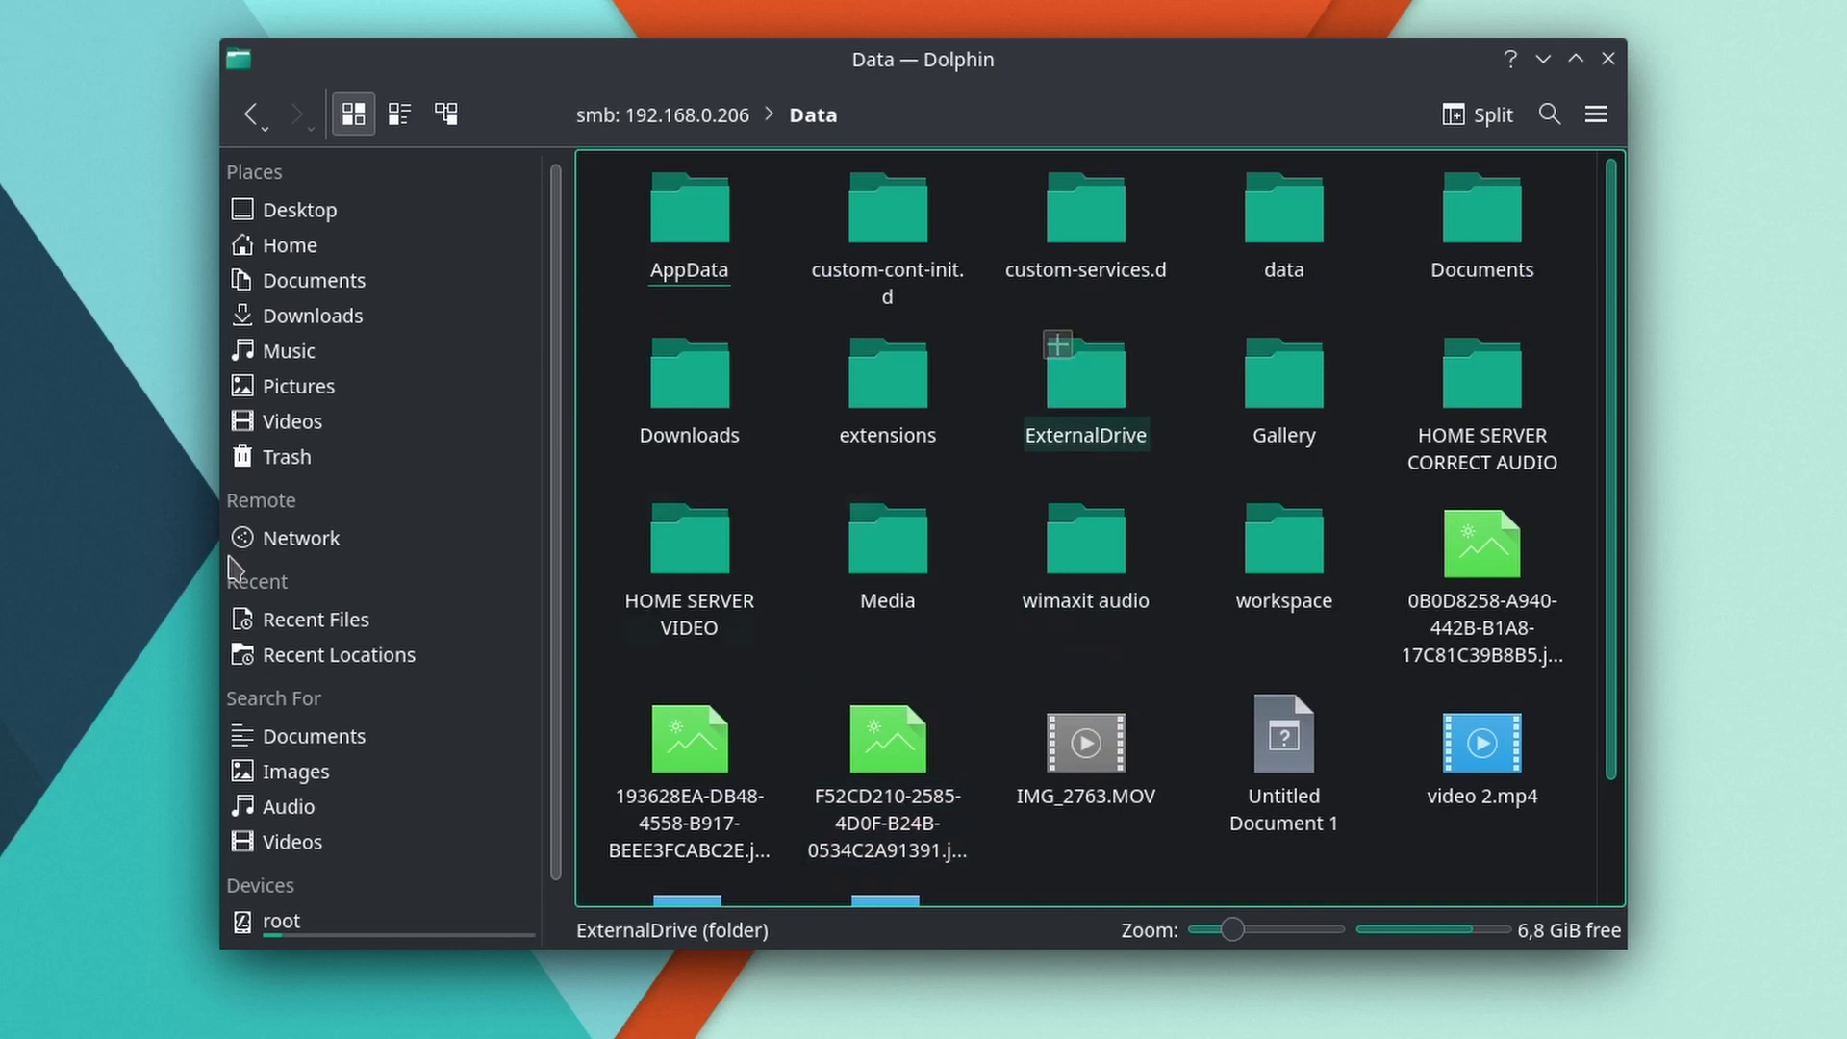
scroll(1381, 692, "down", 2)
scroll(1196, 540, "up", 2)
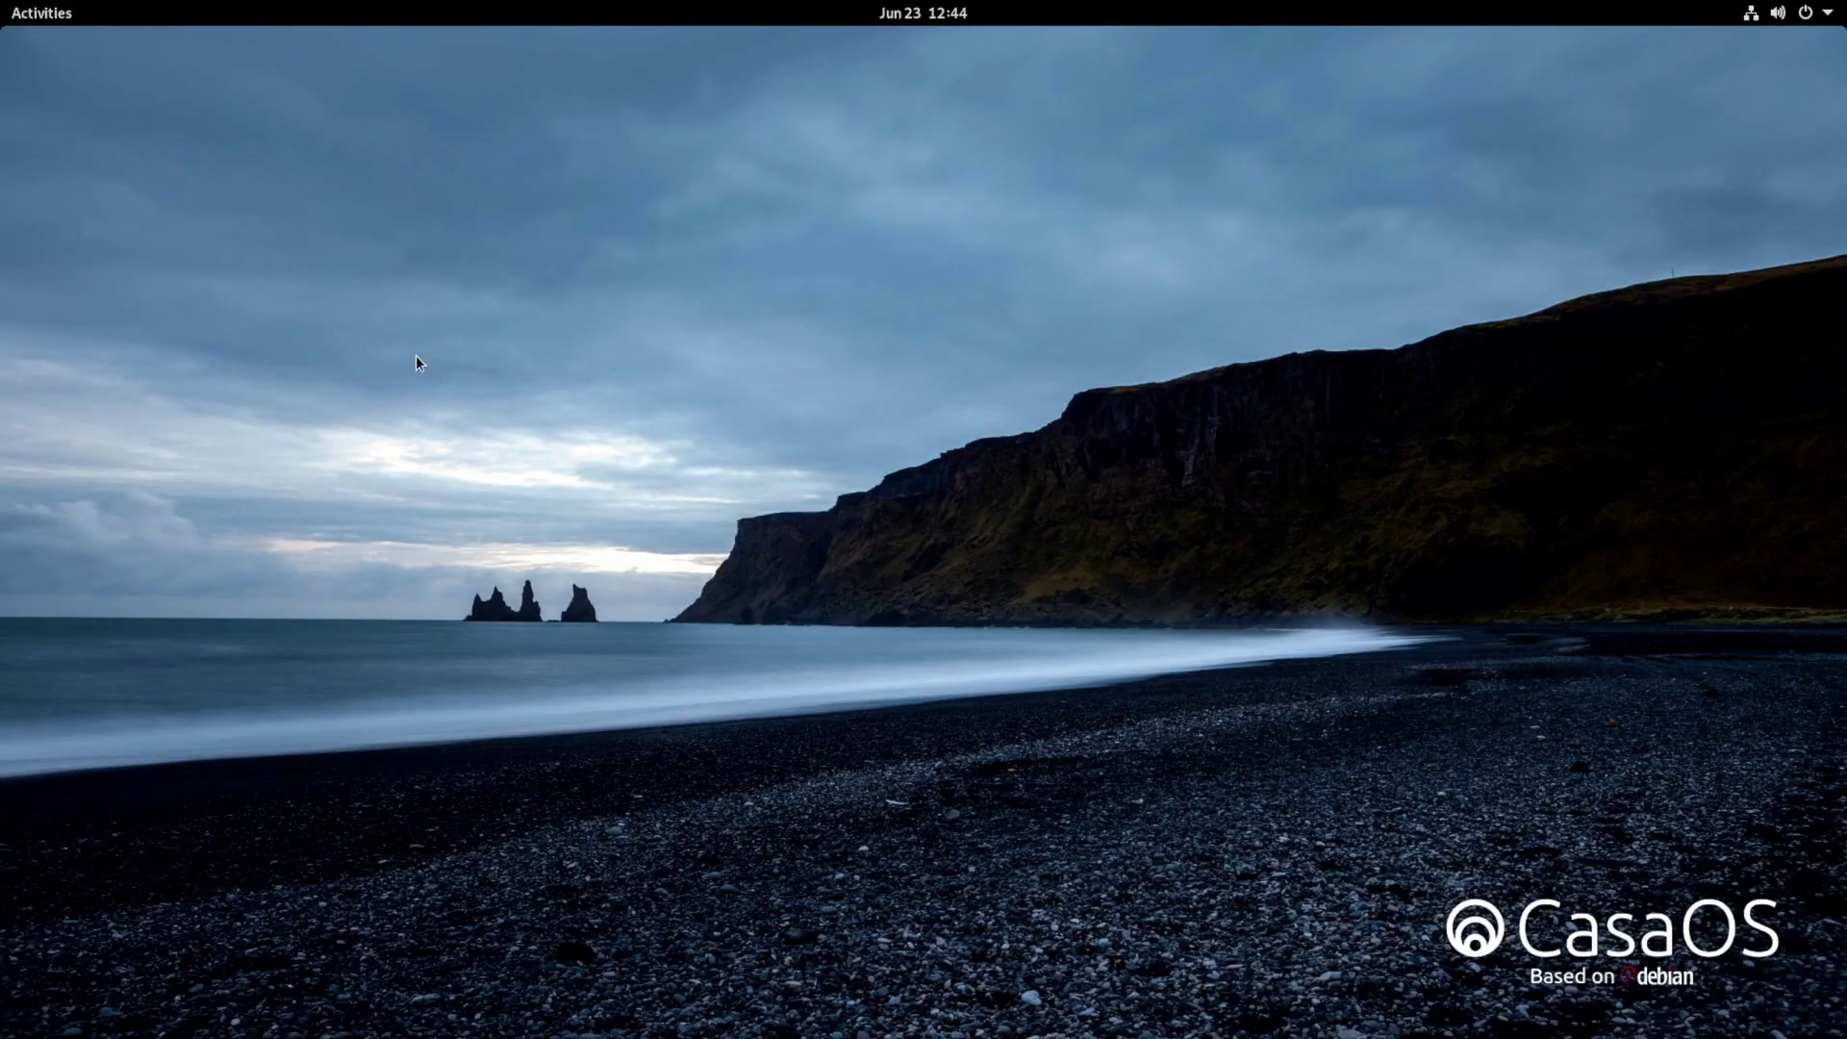
- Launch Files from Show Applications, move its window, then quit it with Ctrl+Q
left_click(43, 7)
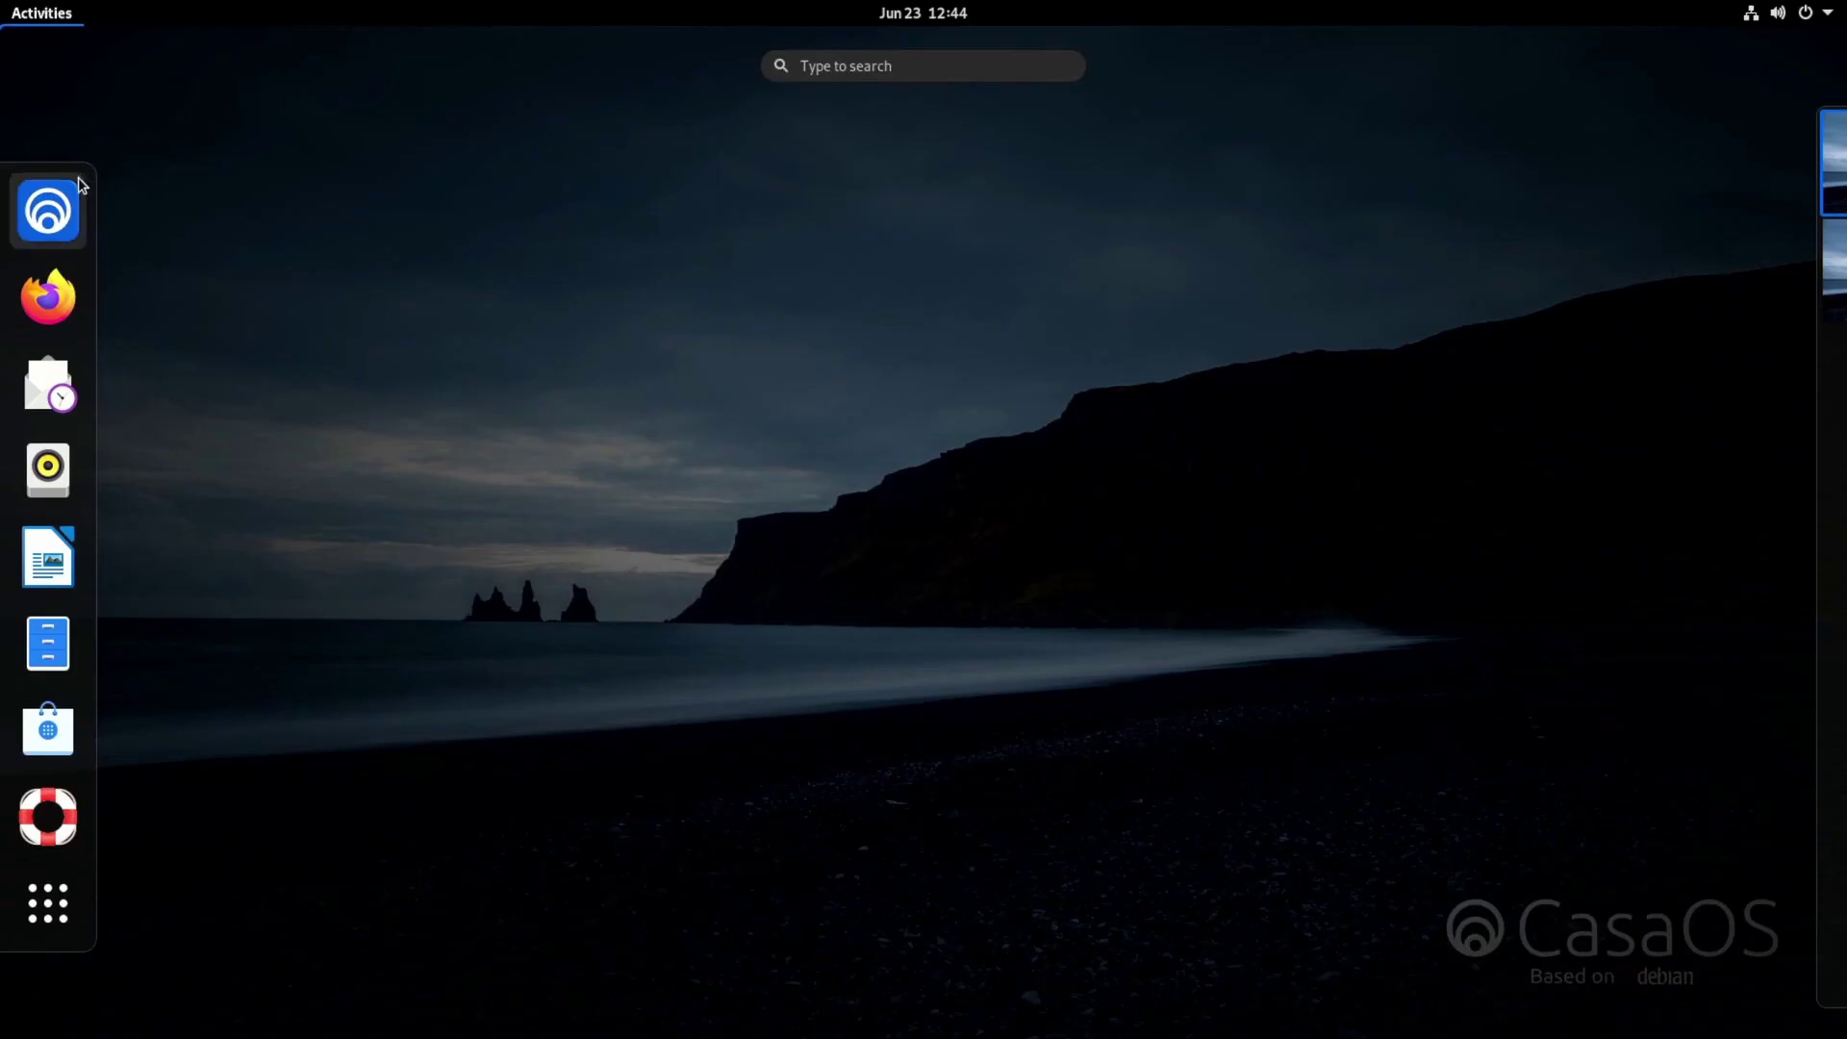
left_click(74, 916)
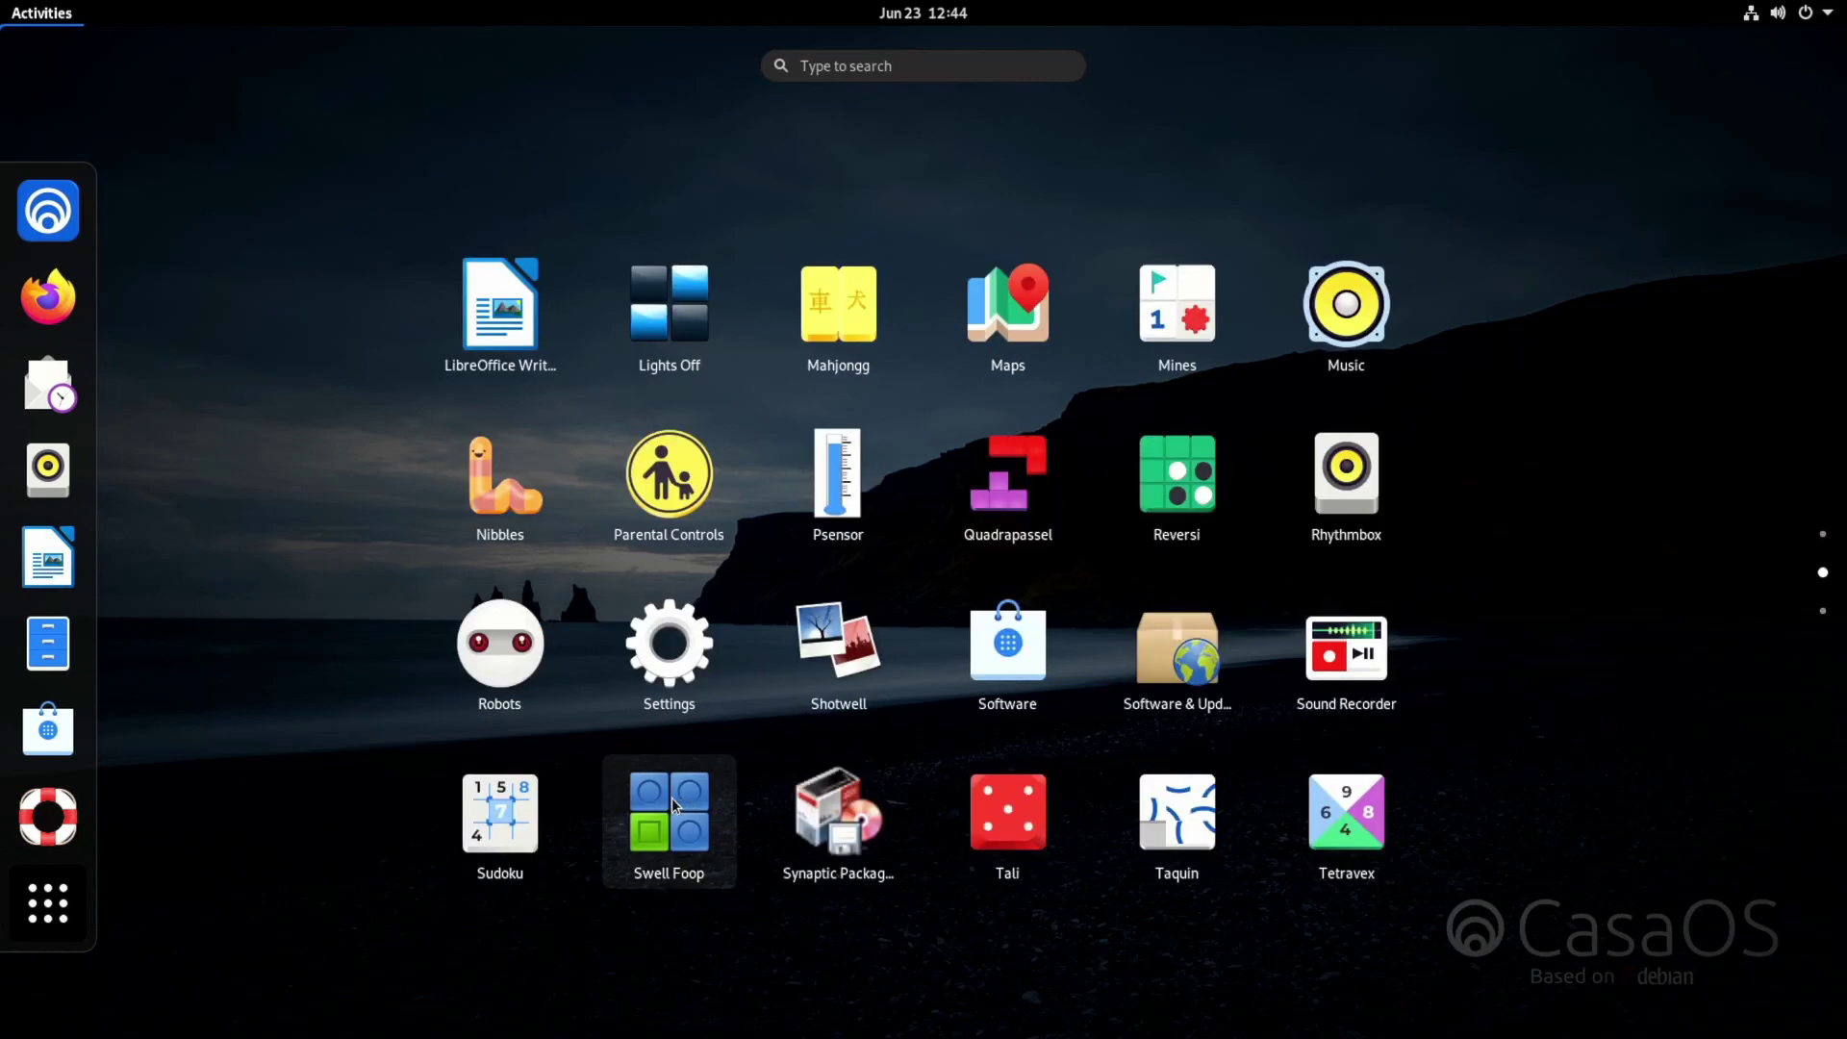
left_click(48, 644)
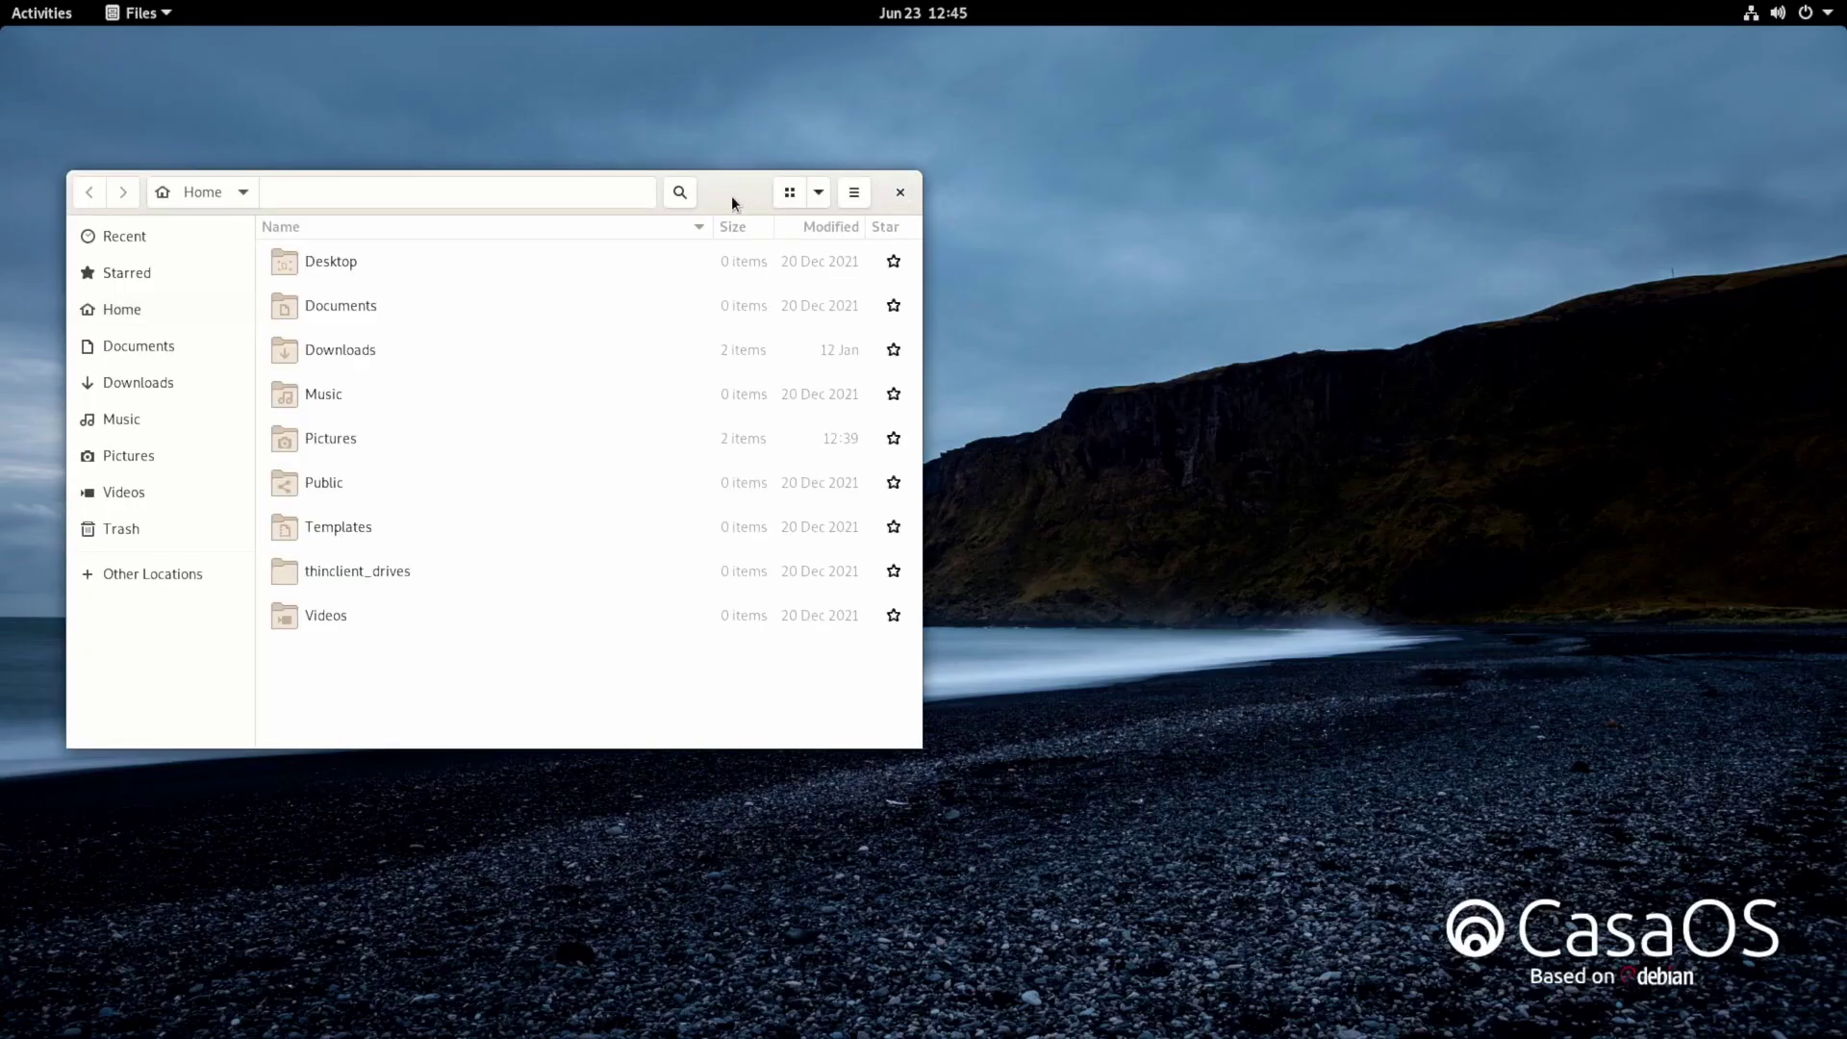
left_click_drag(731, 202, 1166, 316)
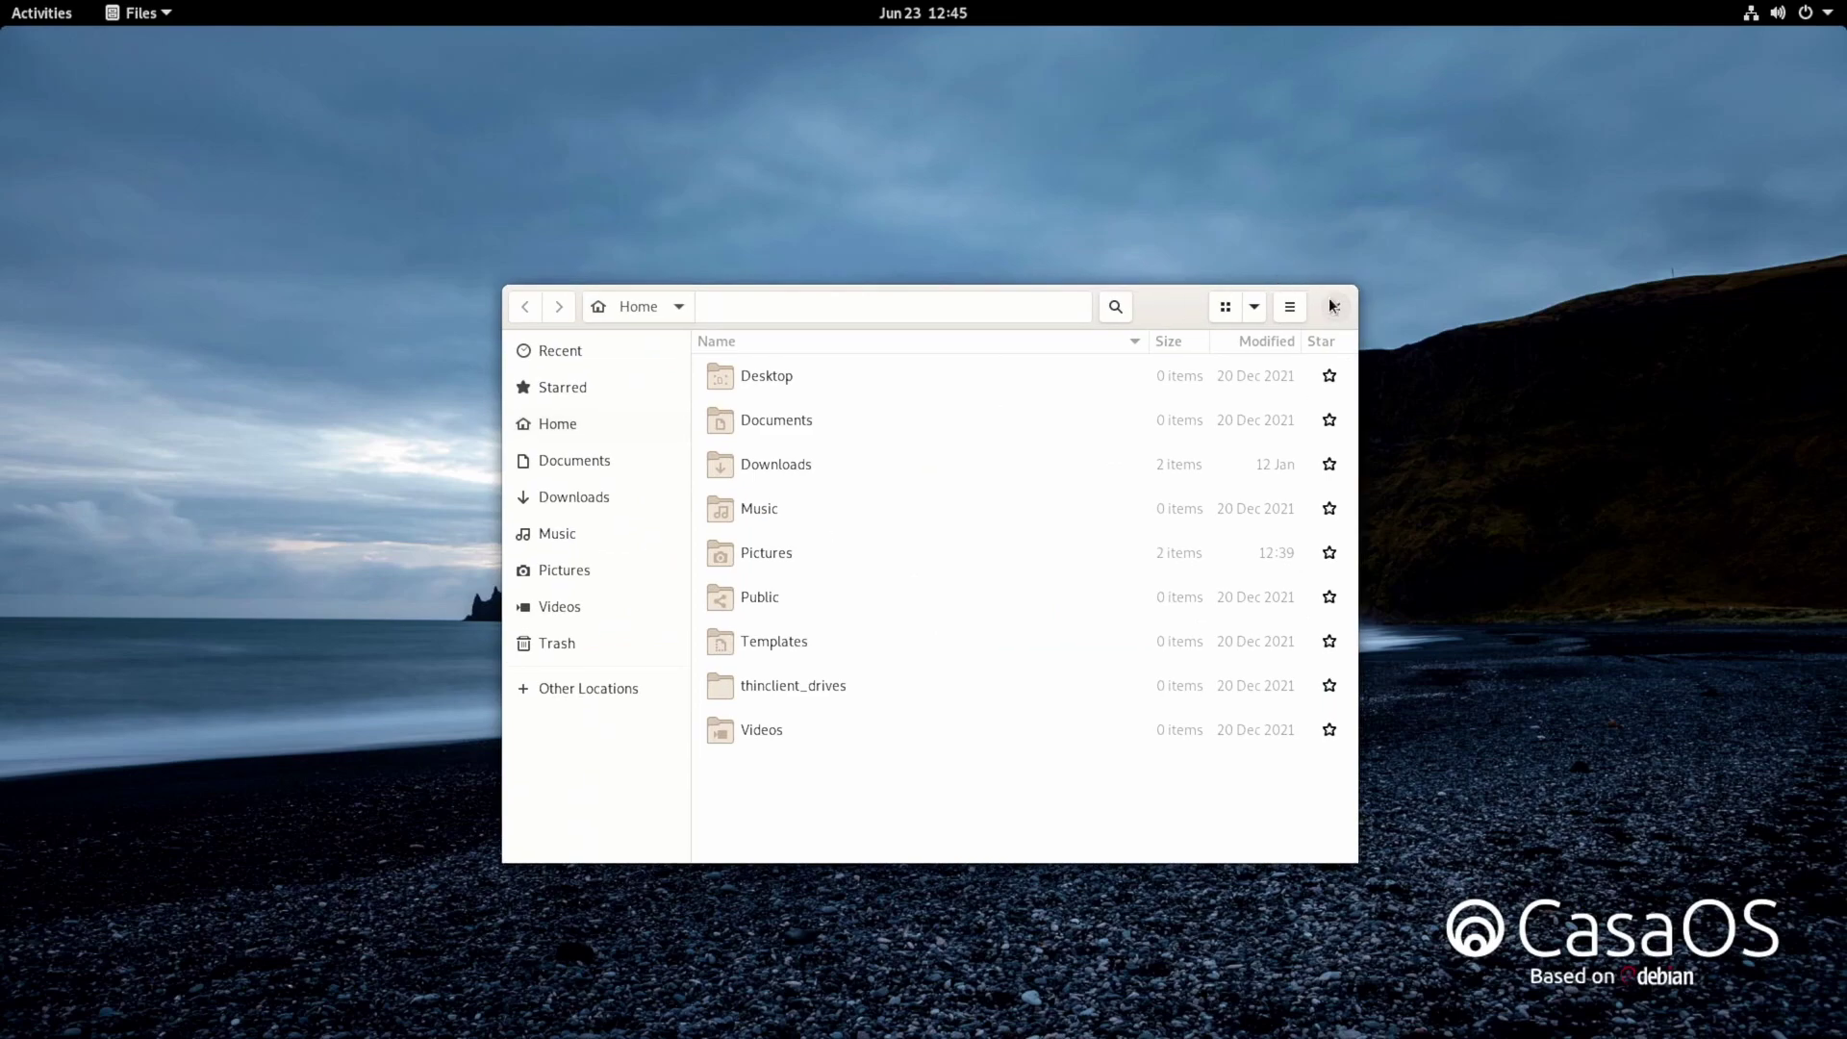
key("ctrl+q")
- Launch Firefox from the dash and return to the Activities overview
mouse_move(2, 4)
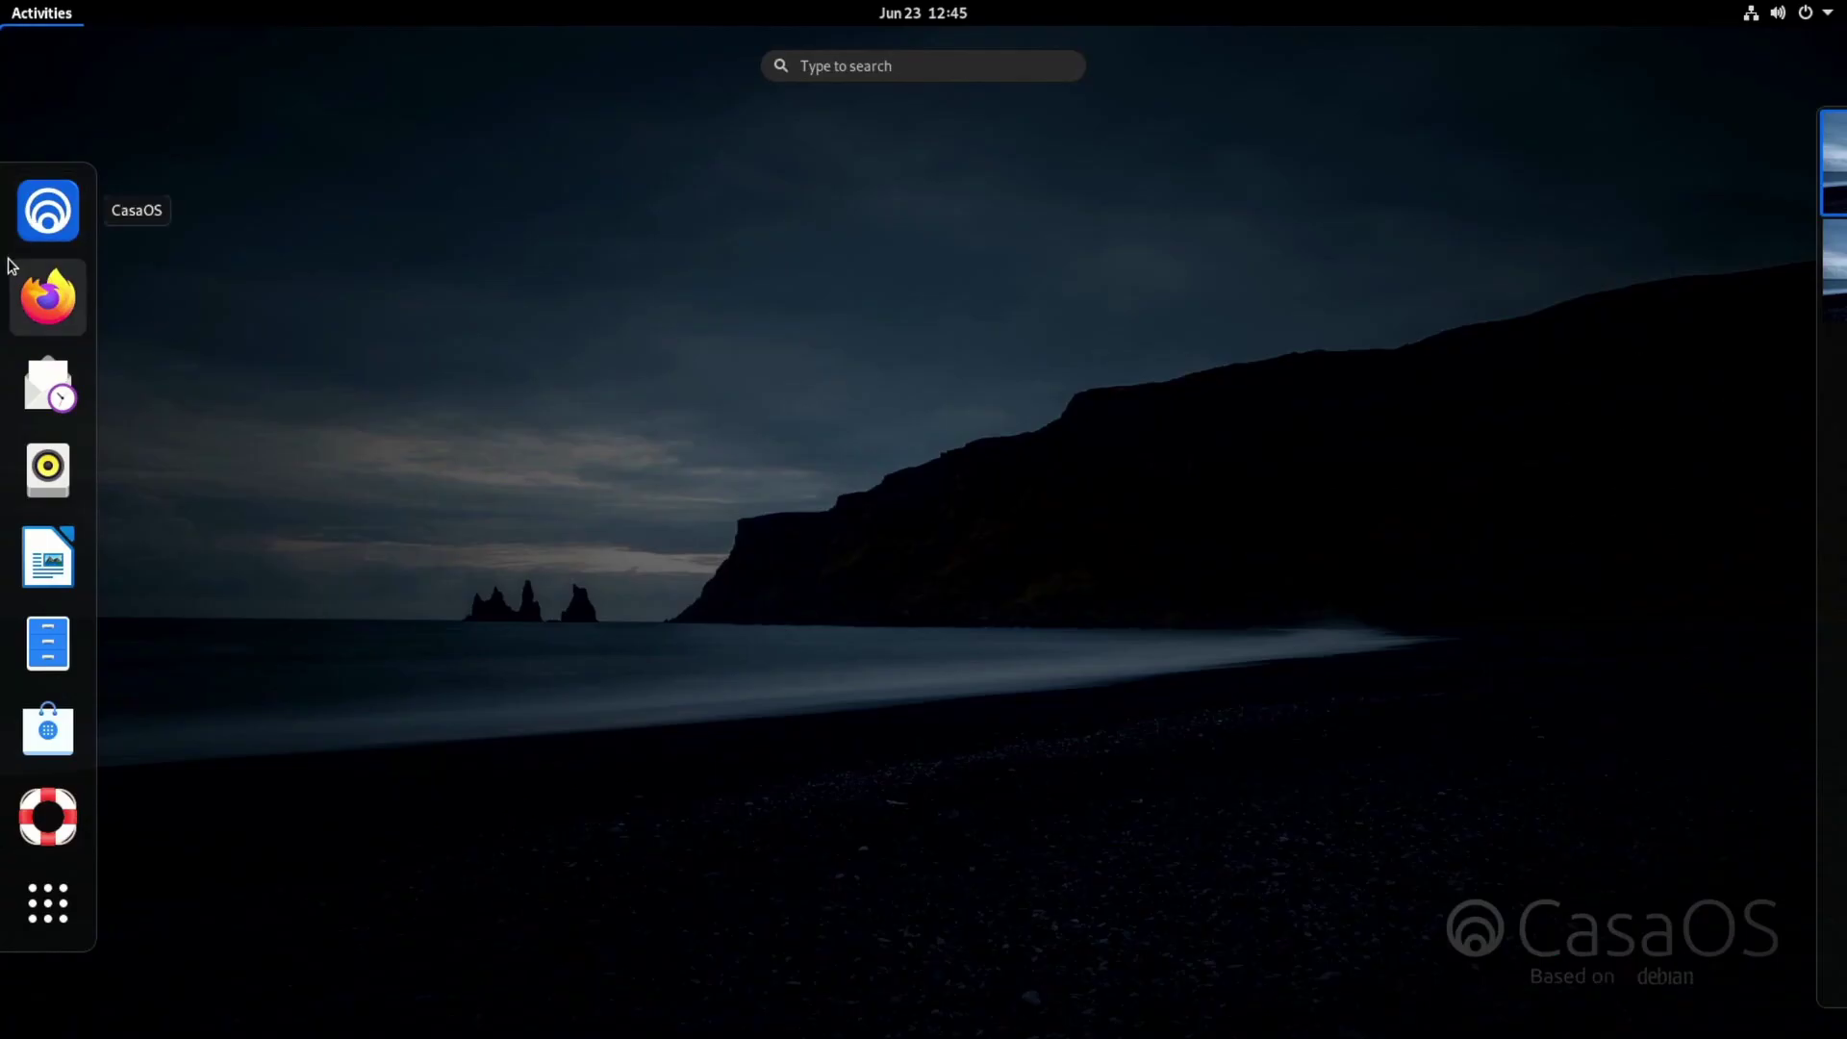
left_click(32, 272)
left_click(43, 4)
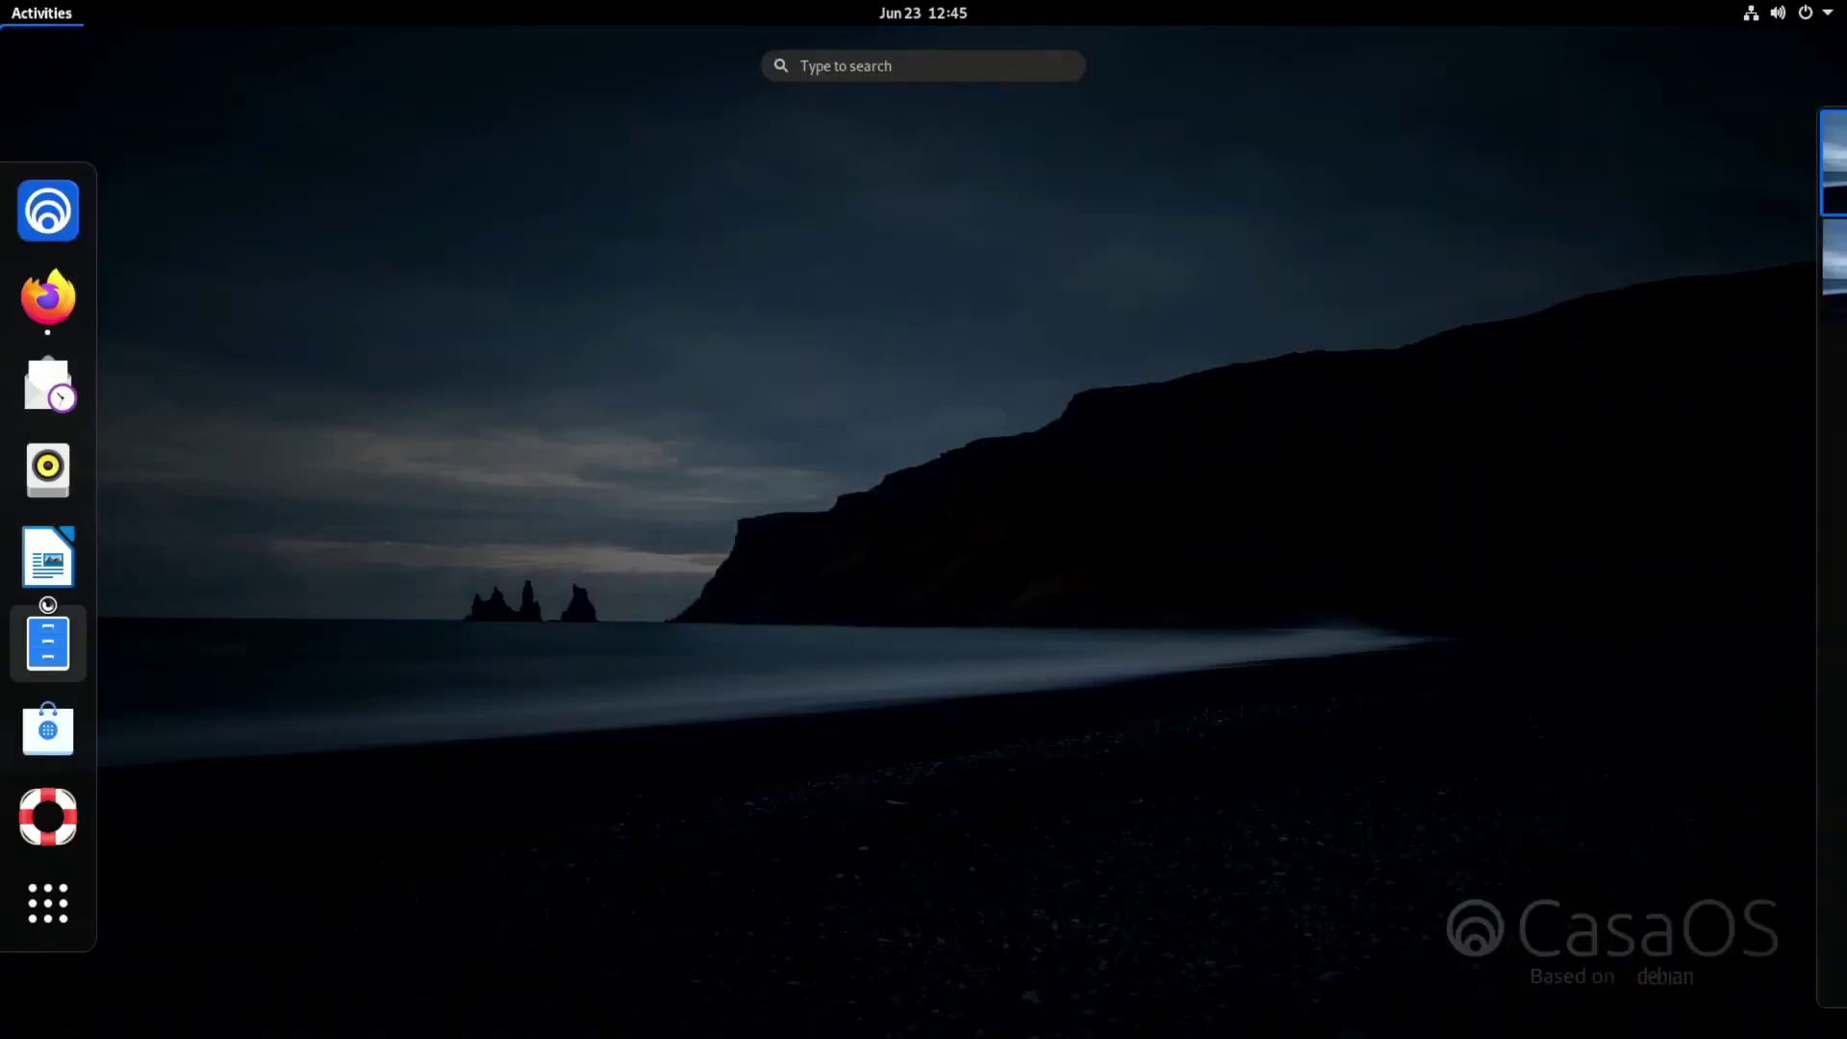
- Open Files alongside Firefox and run a web search for pi4
left_click(48, 641)
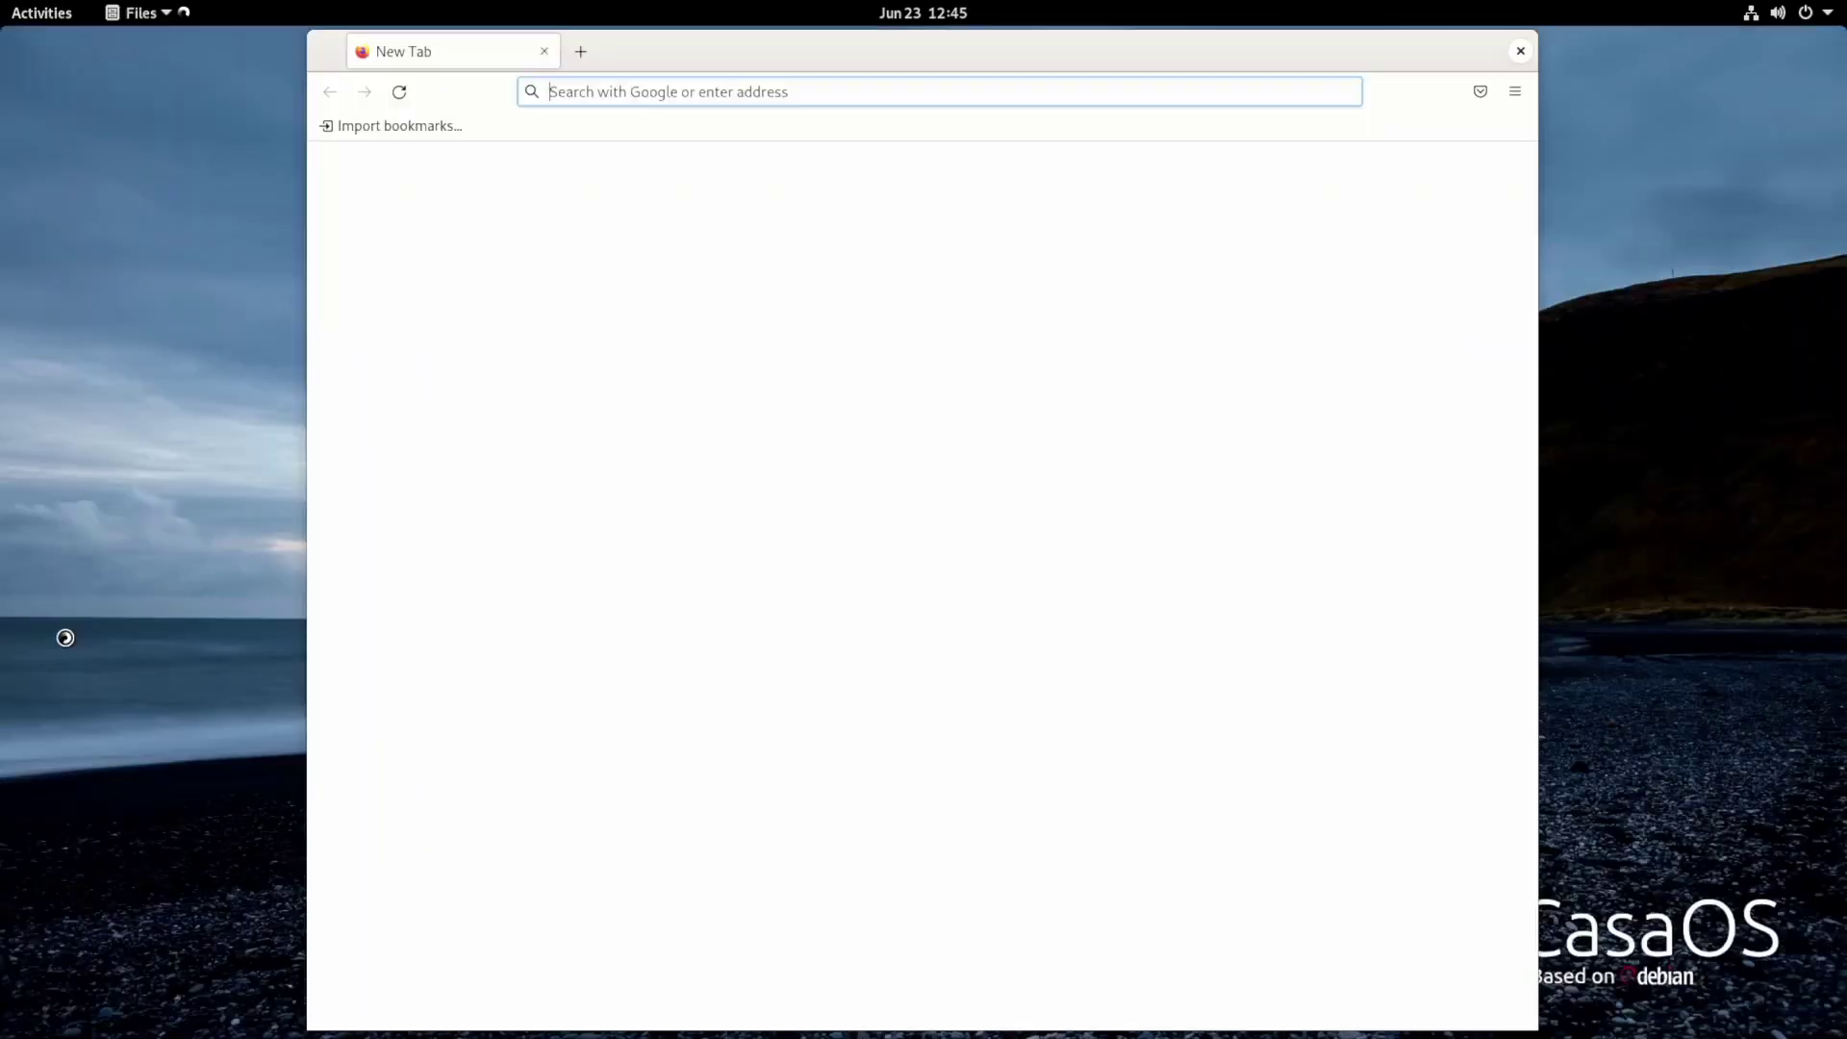
left_click(908, 150)
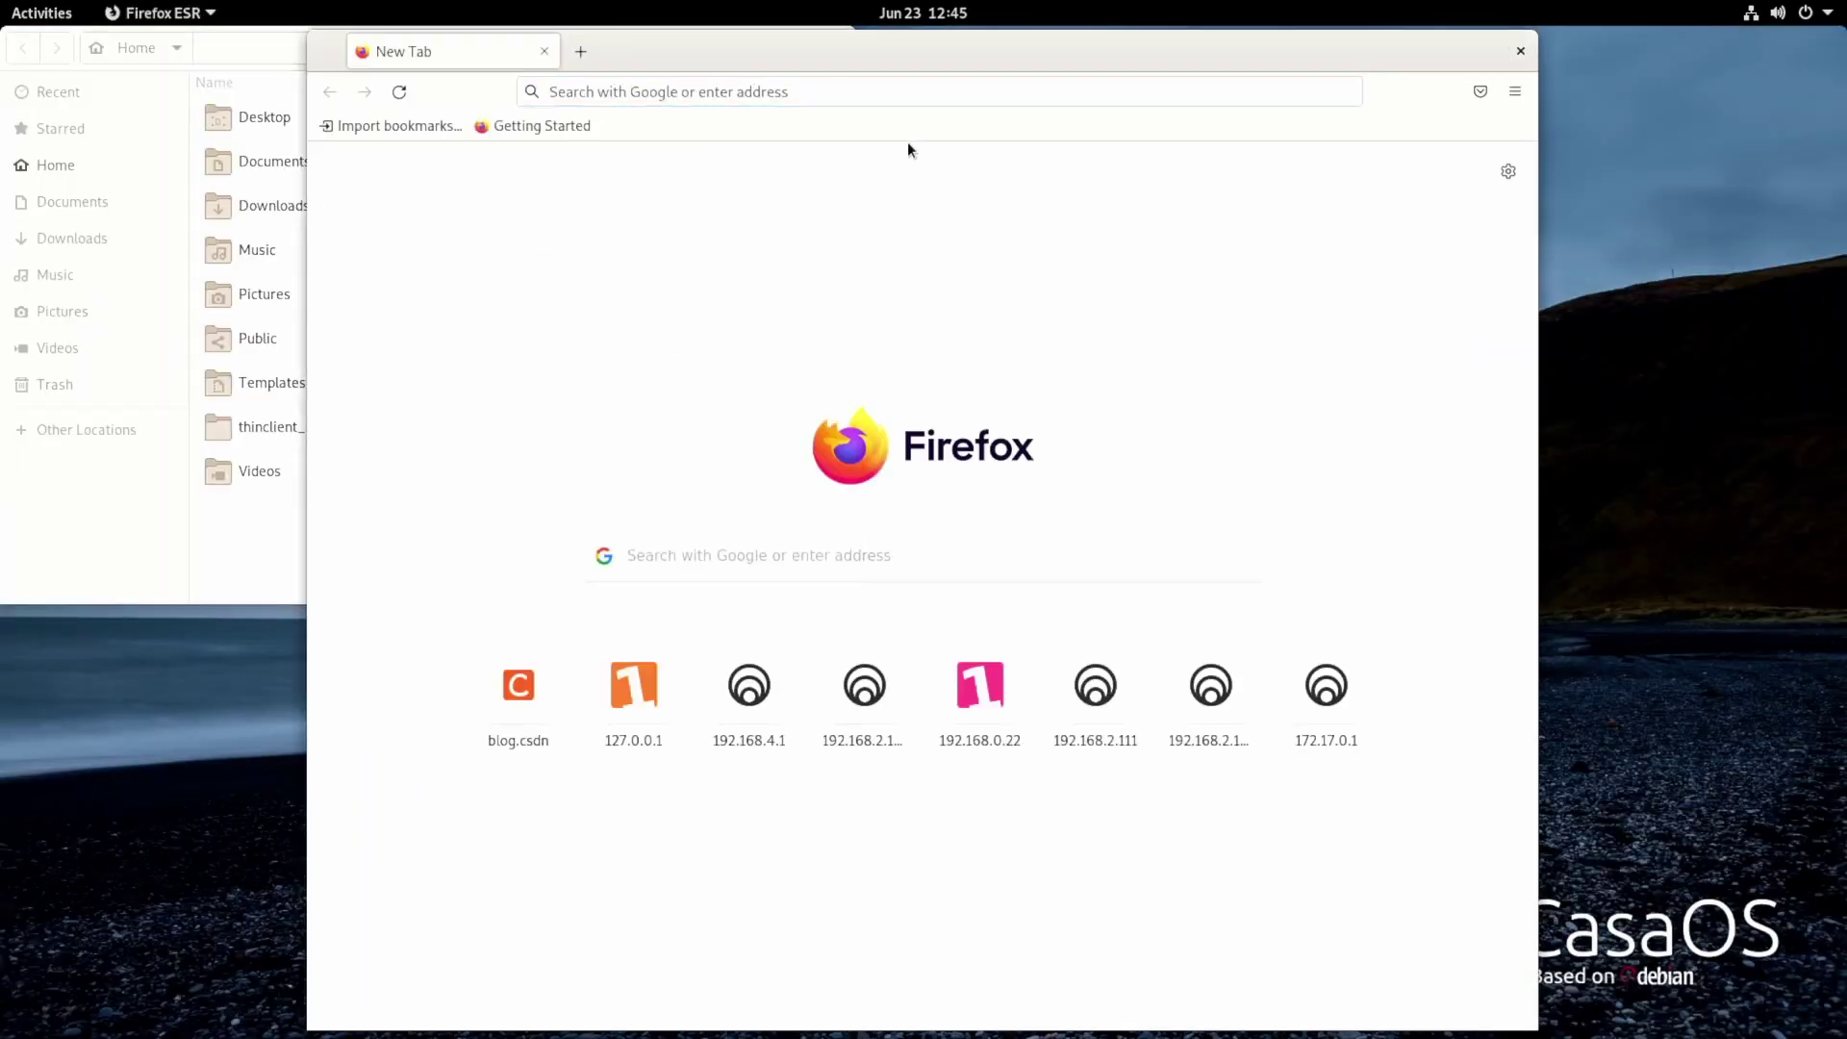
left_click(884, 89)
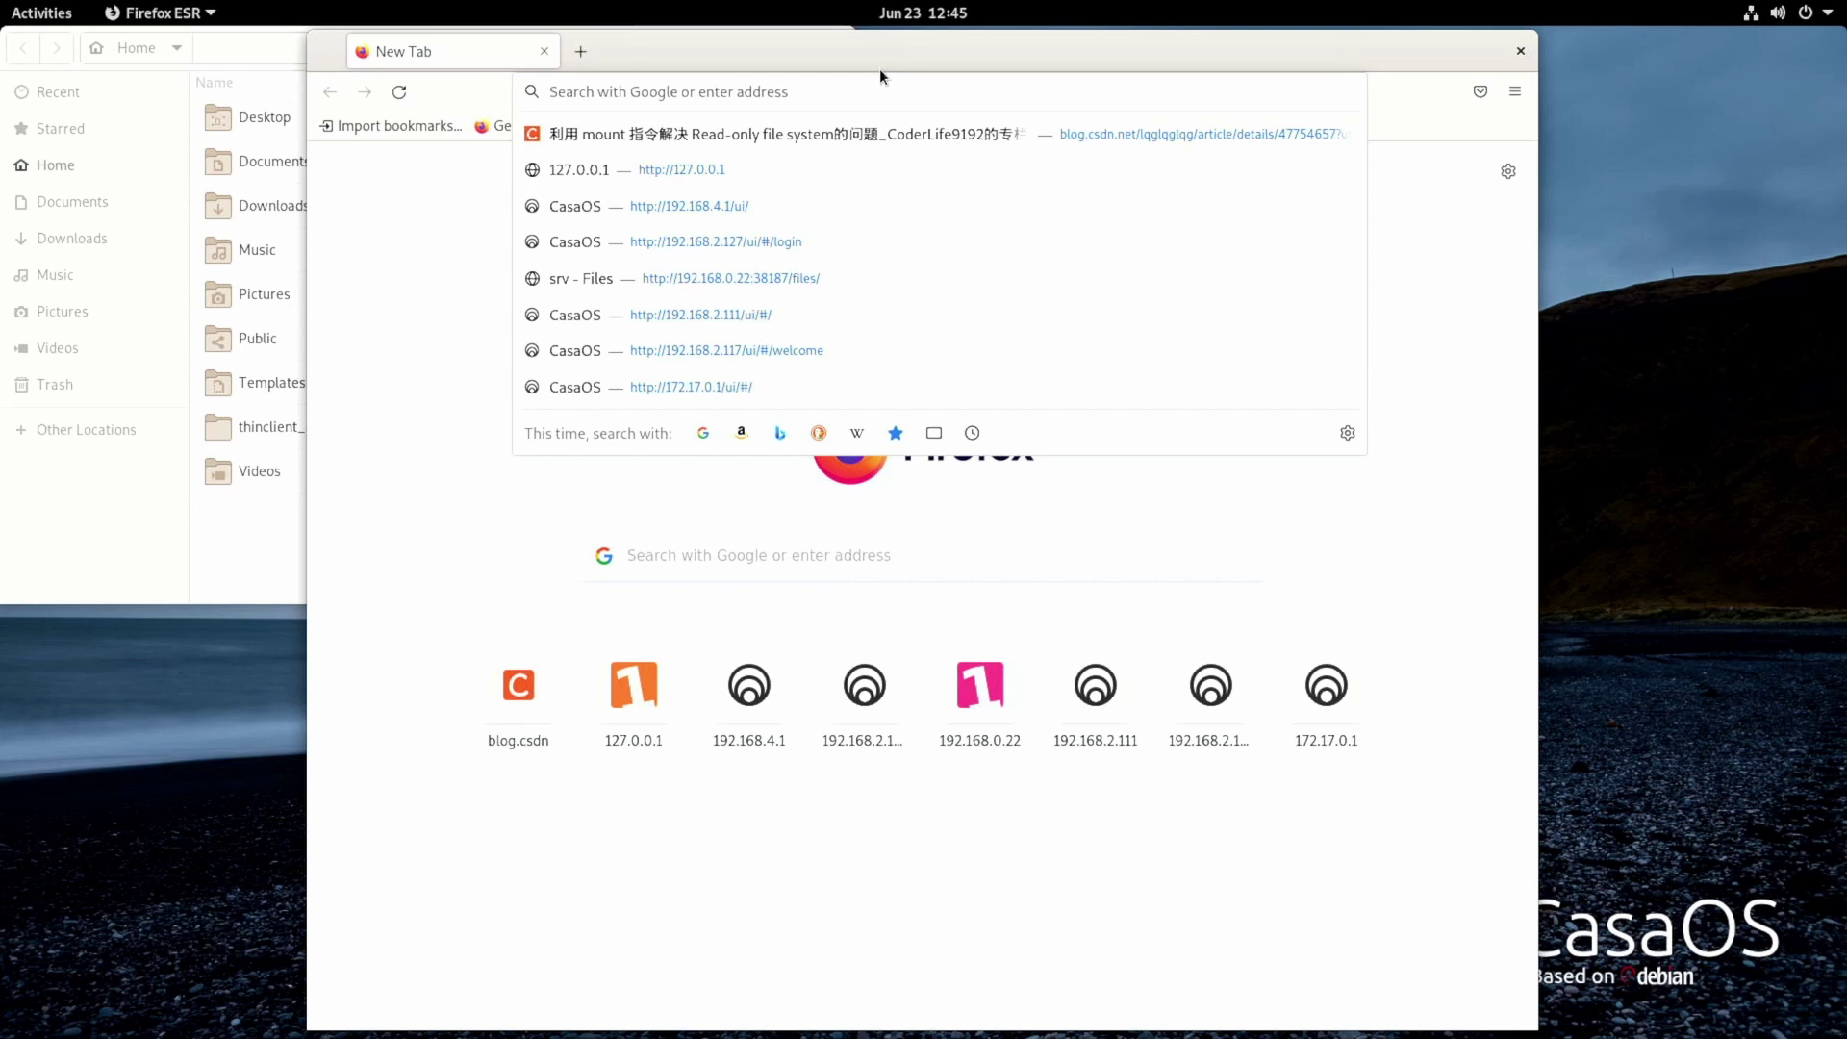
type("pi4")
key("Return")
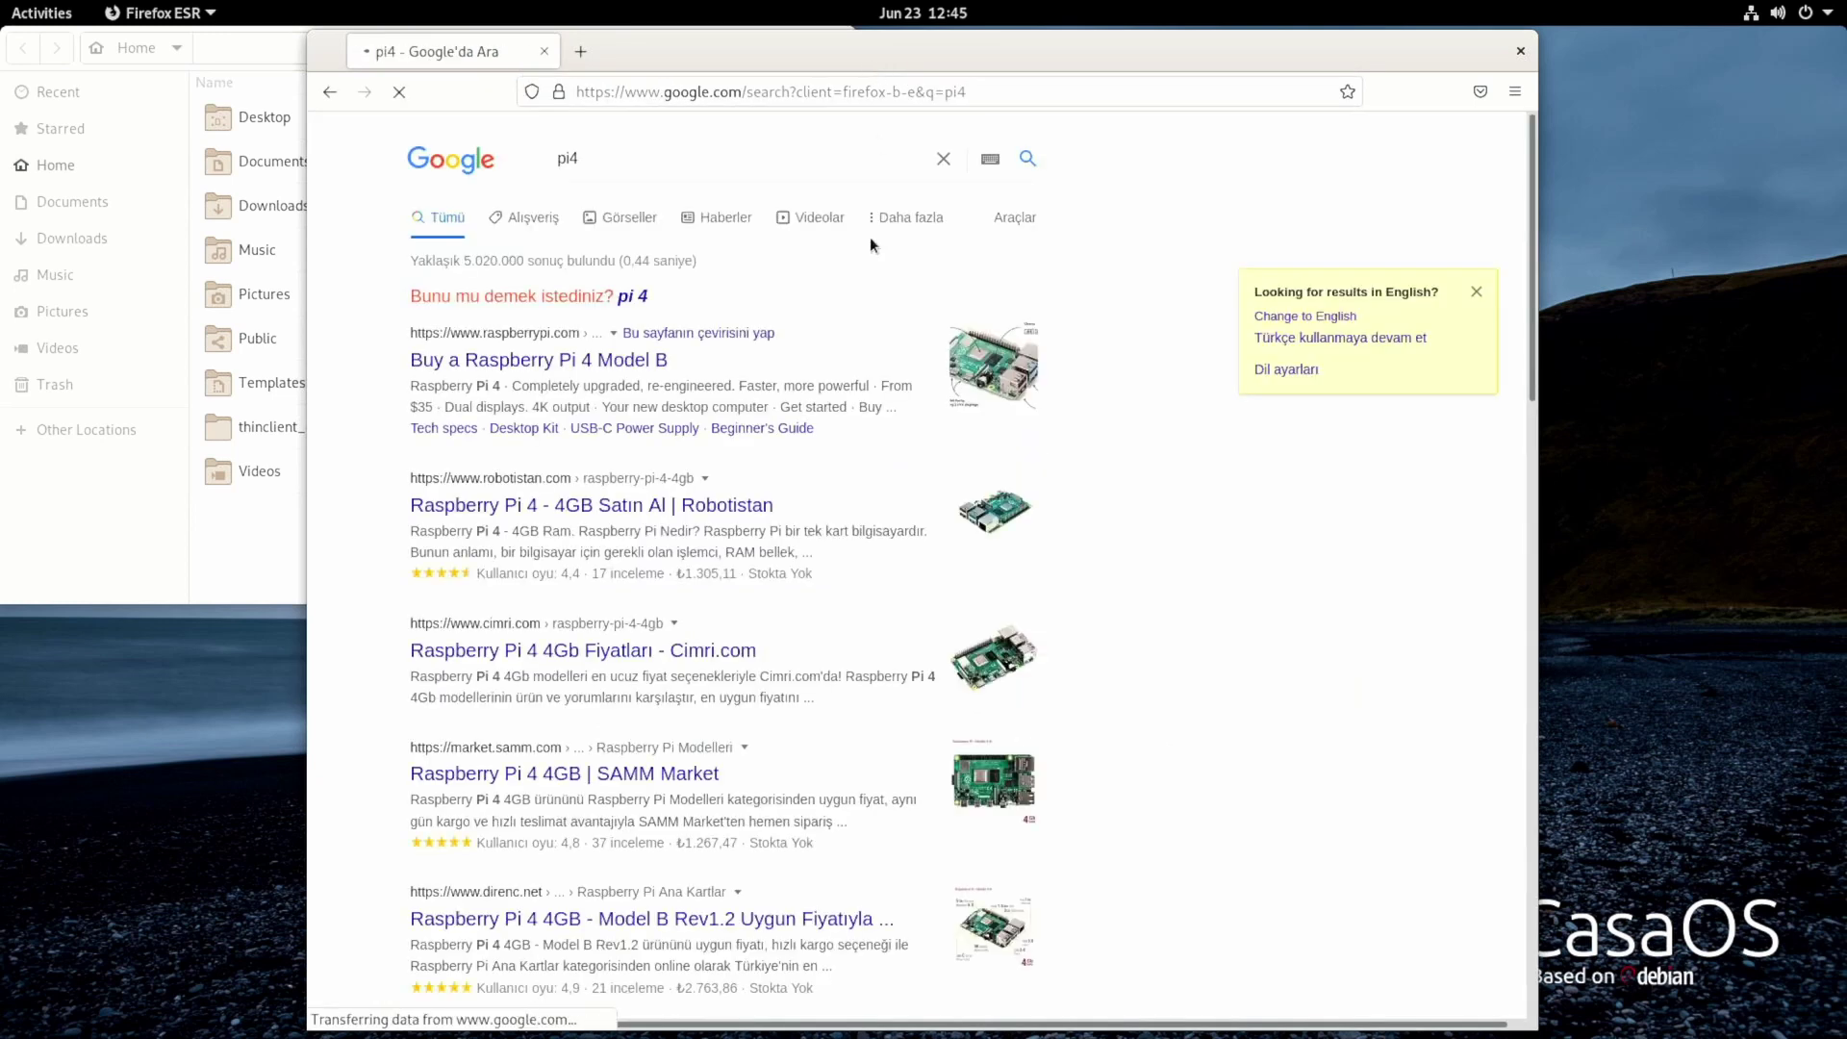
- Switch the results to Alışveriş shopping listings and view the Home folder in Files
left_click(532, 220)
left_click(178, 92)
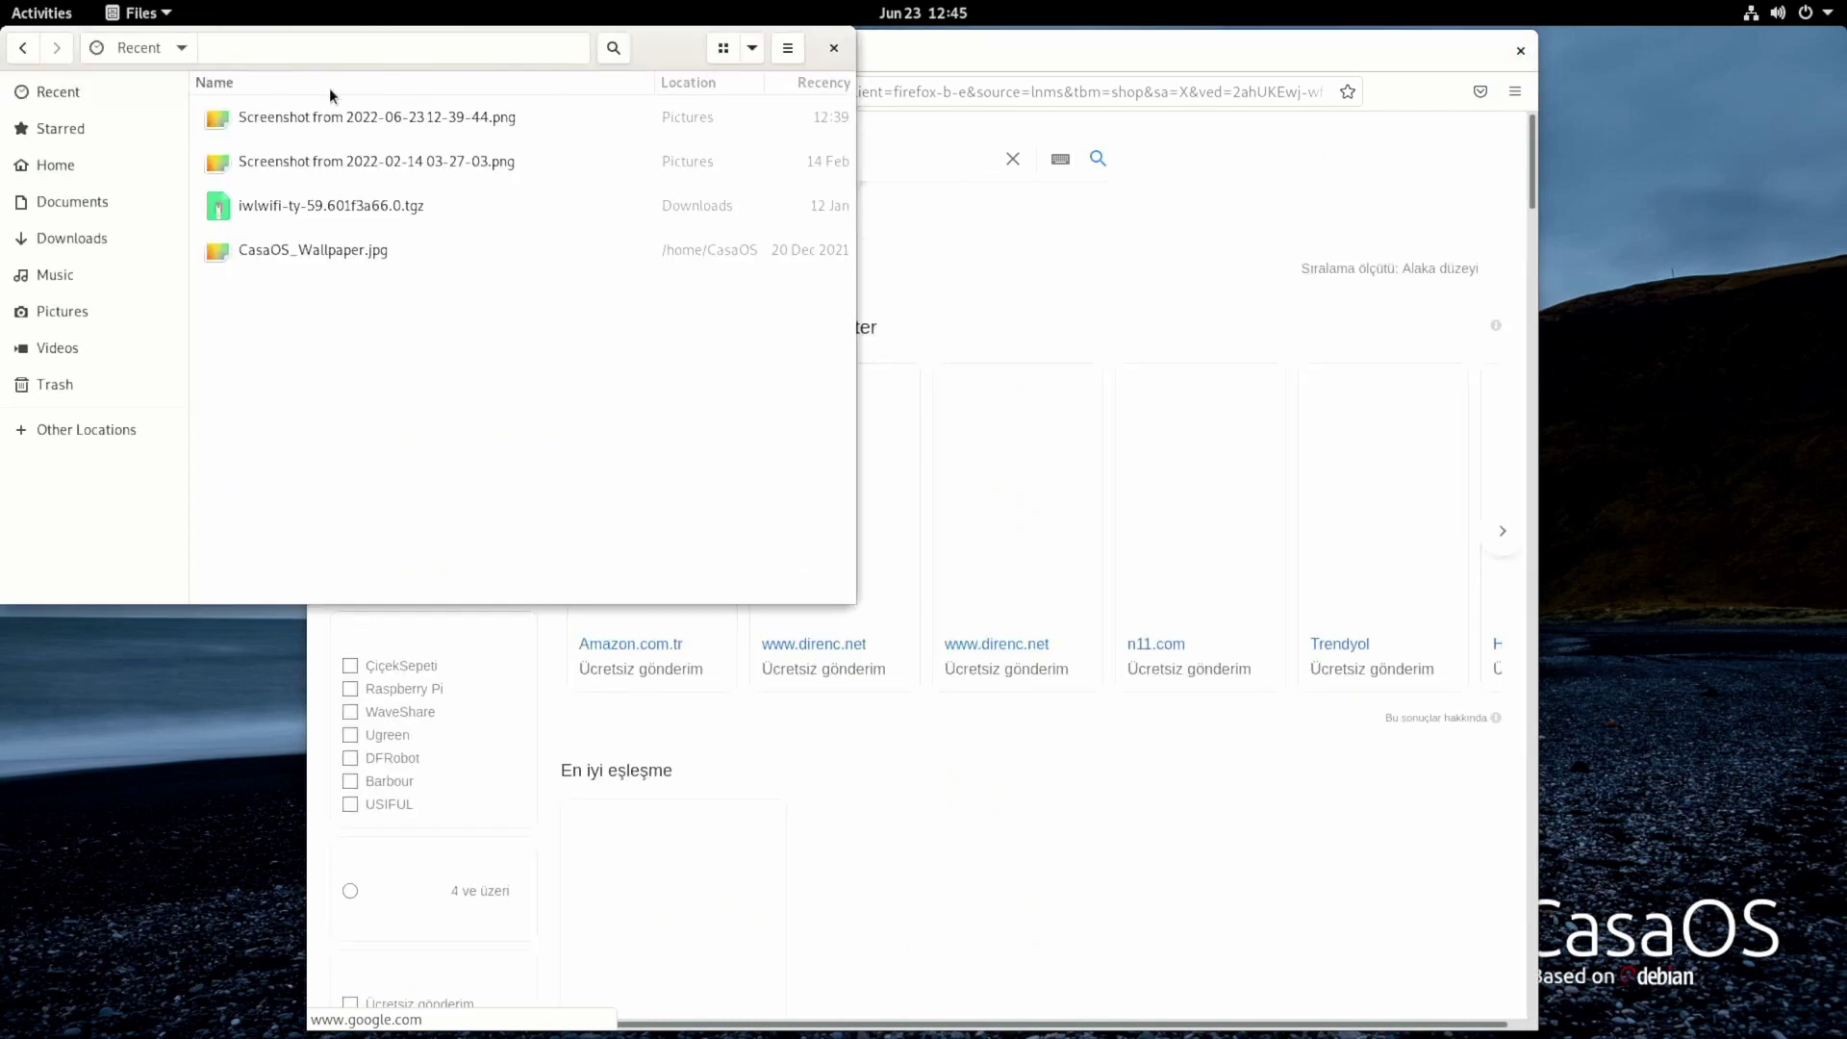
left_click(39, 165)
left_click_drag(372, 169, 525, 509)
left_click(513, 519)
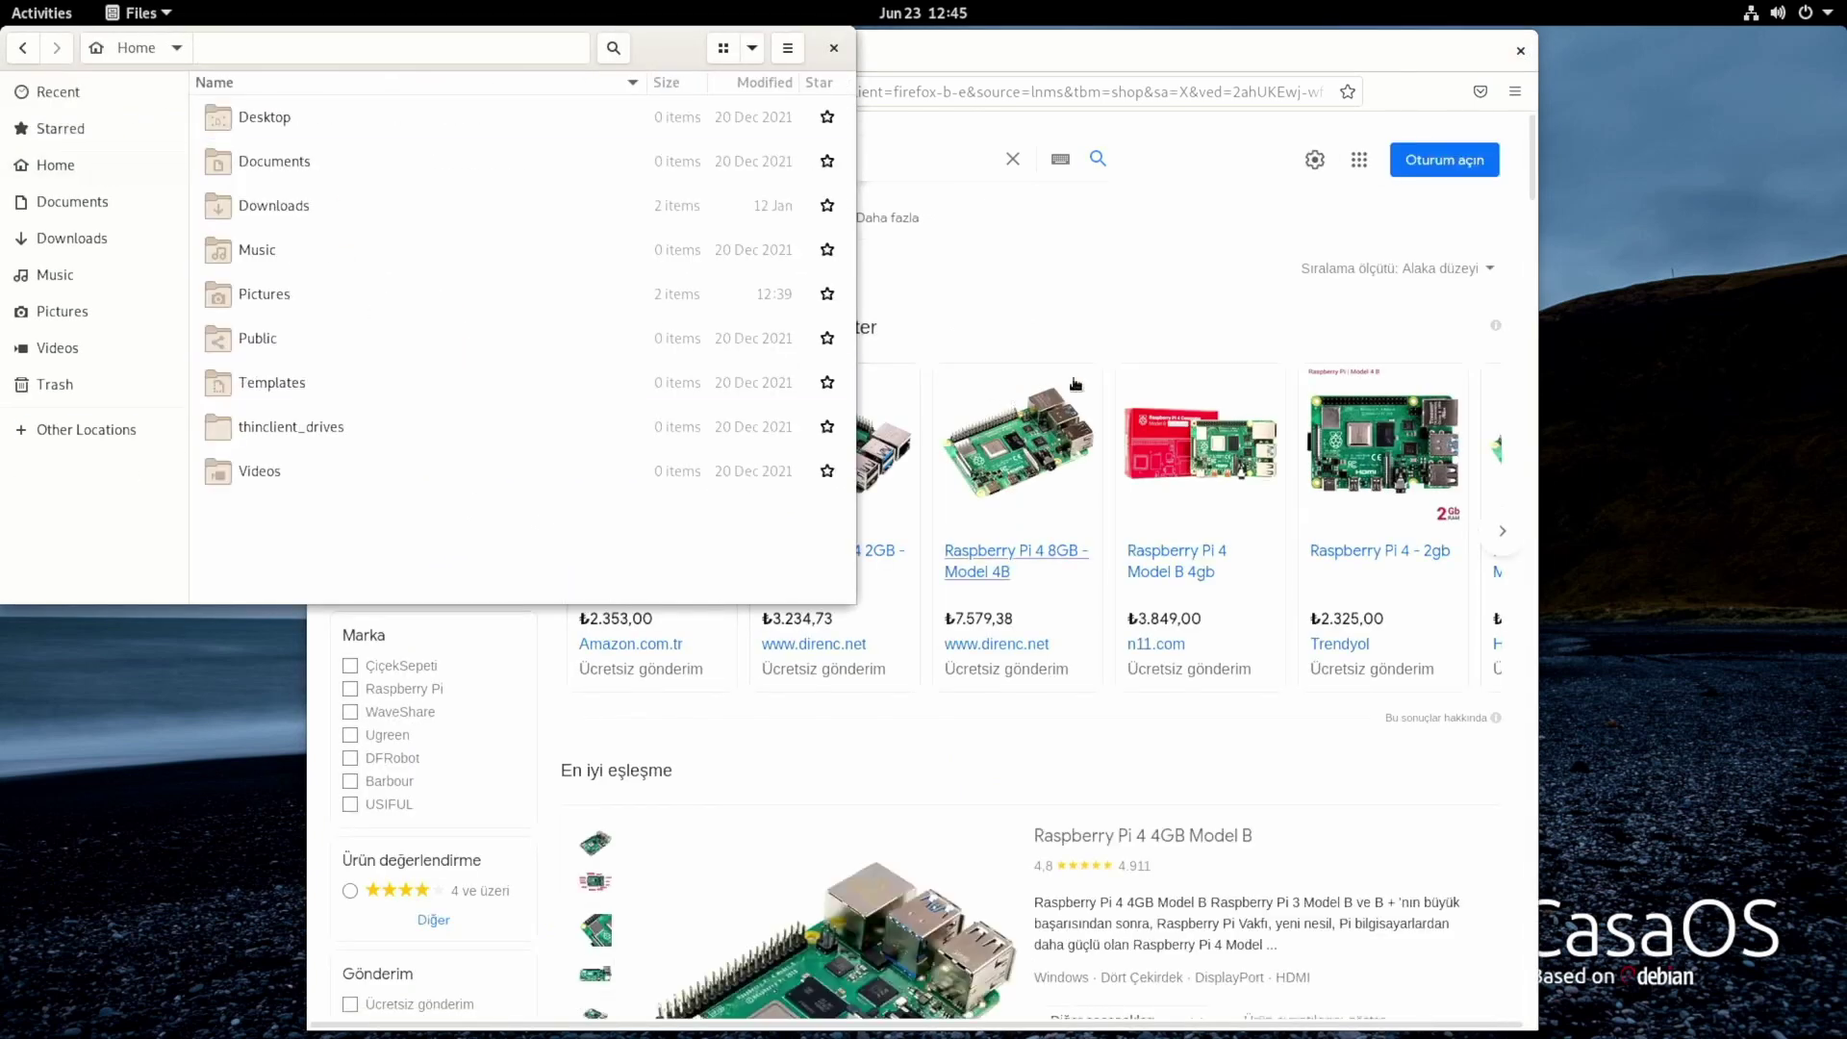
- Scroll through the pi4 shopping results, then close the Firefox window
left_click(1154, 289)
scroll(1156, 467, "down", 10)
scroll(1157, 467, "up", 10)
scroll(1080, 565, "down", 5)
scroll(1080, 564, "up", 5)
scroll(1058, 559, "down", 10)
scroll(1013, 556, "down", 5)
scroll(1202, 369, "up", 10)
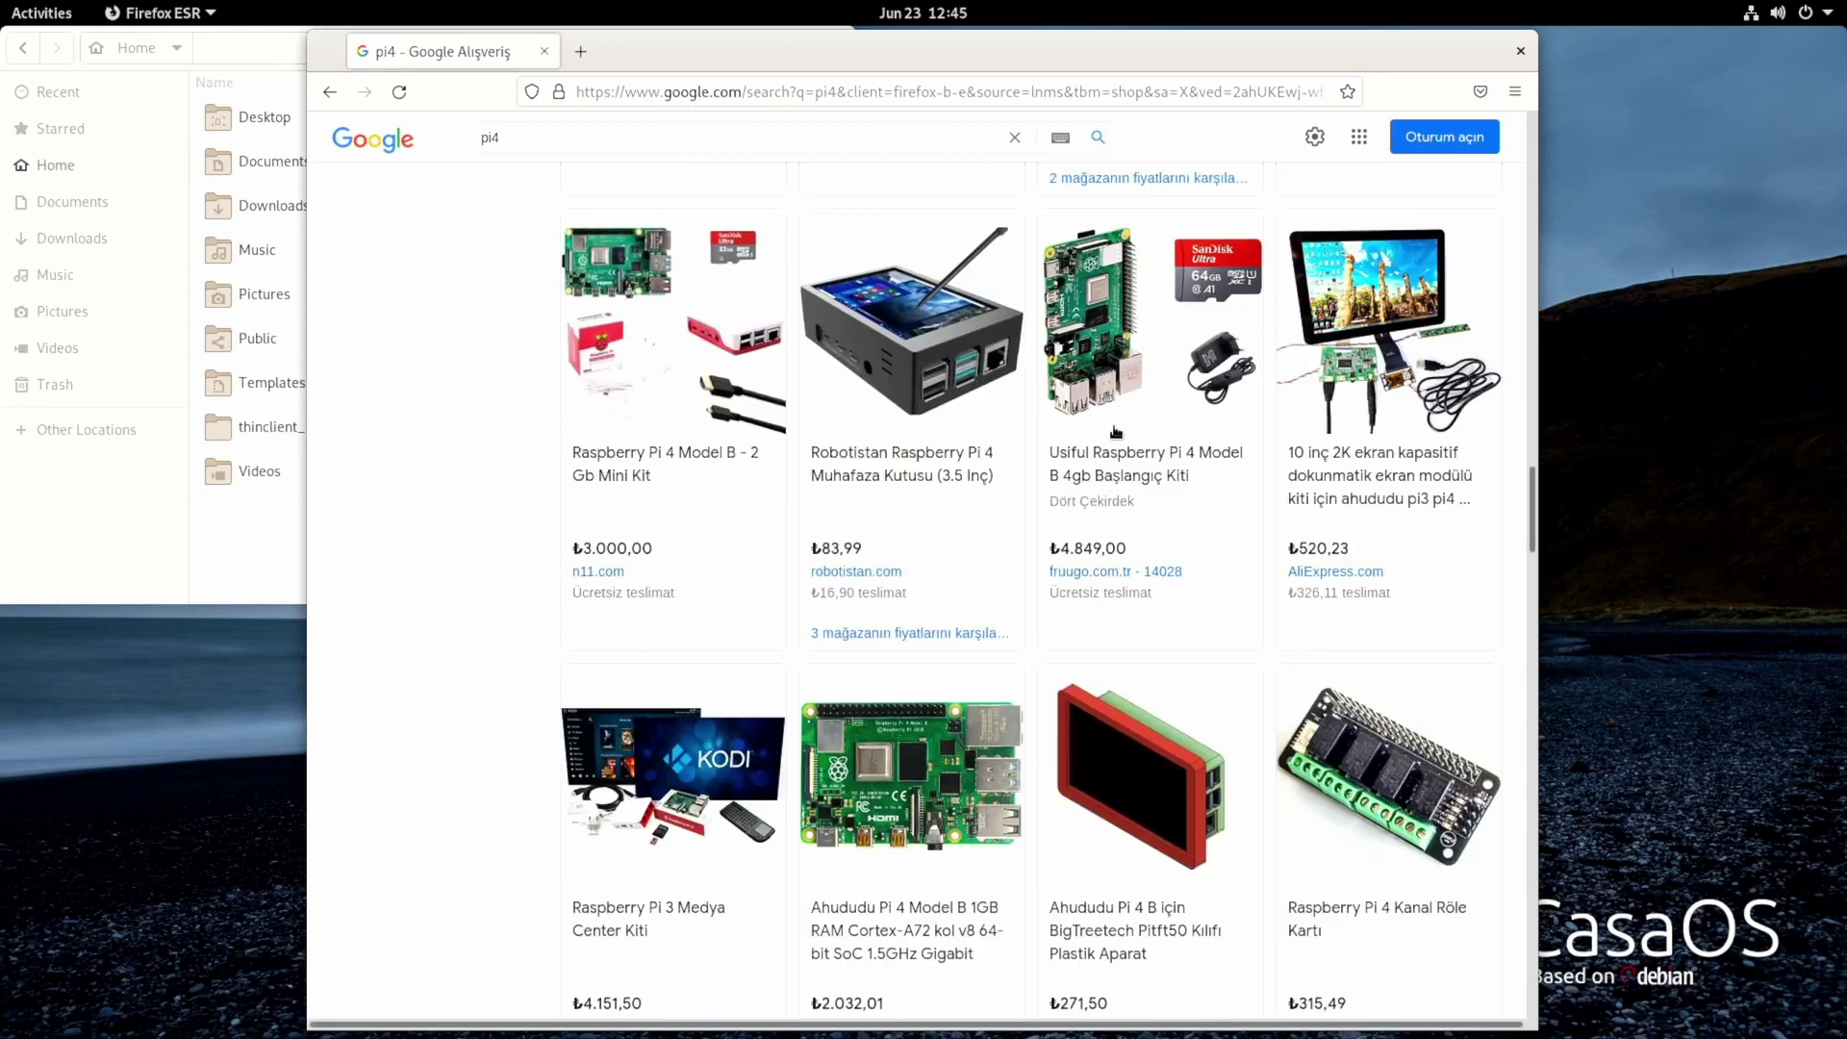
scroll(1201, 368, "up", 5)
left_click_drag(1349, 43, 1538, 63)
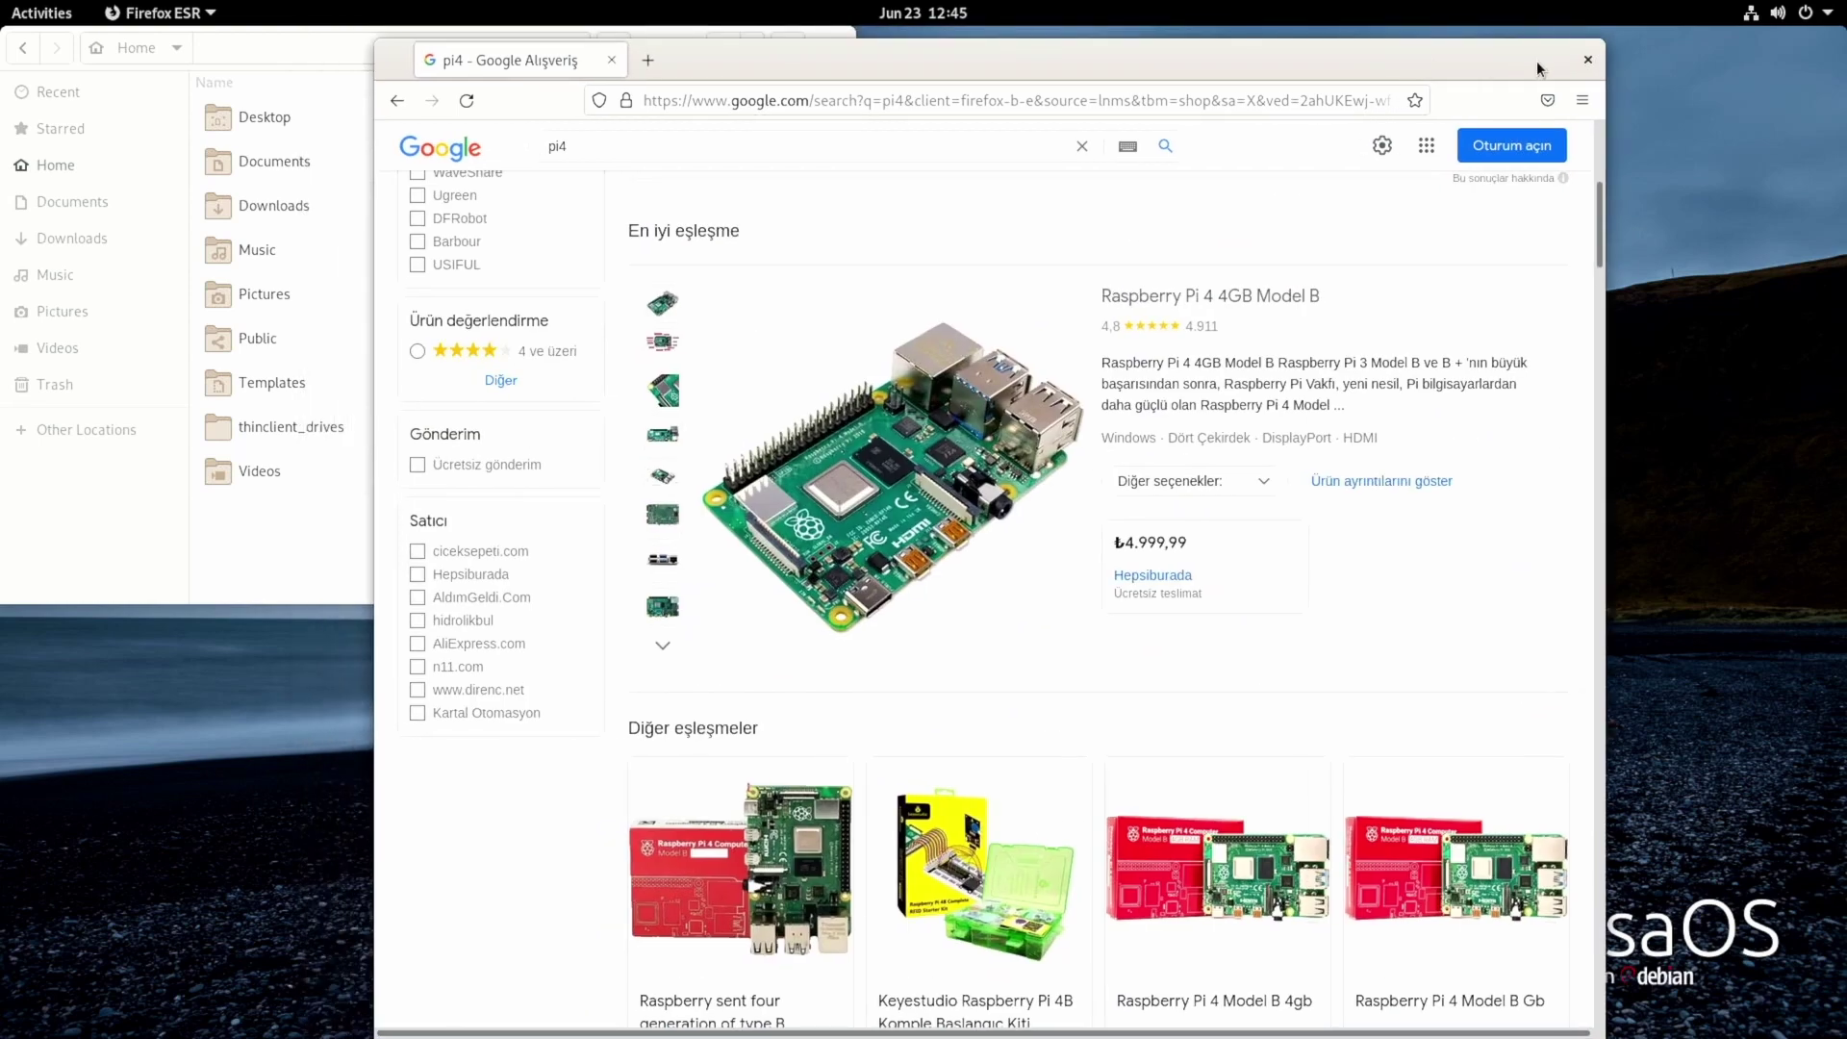
left_click(1588, 60)
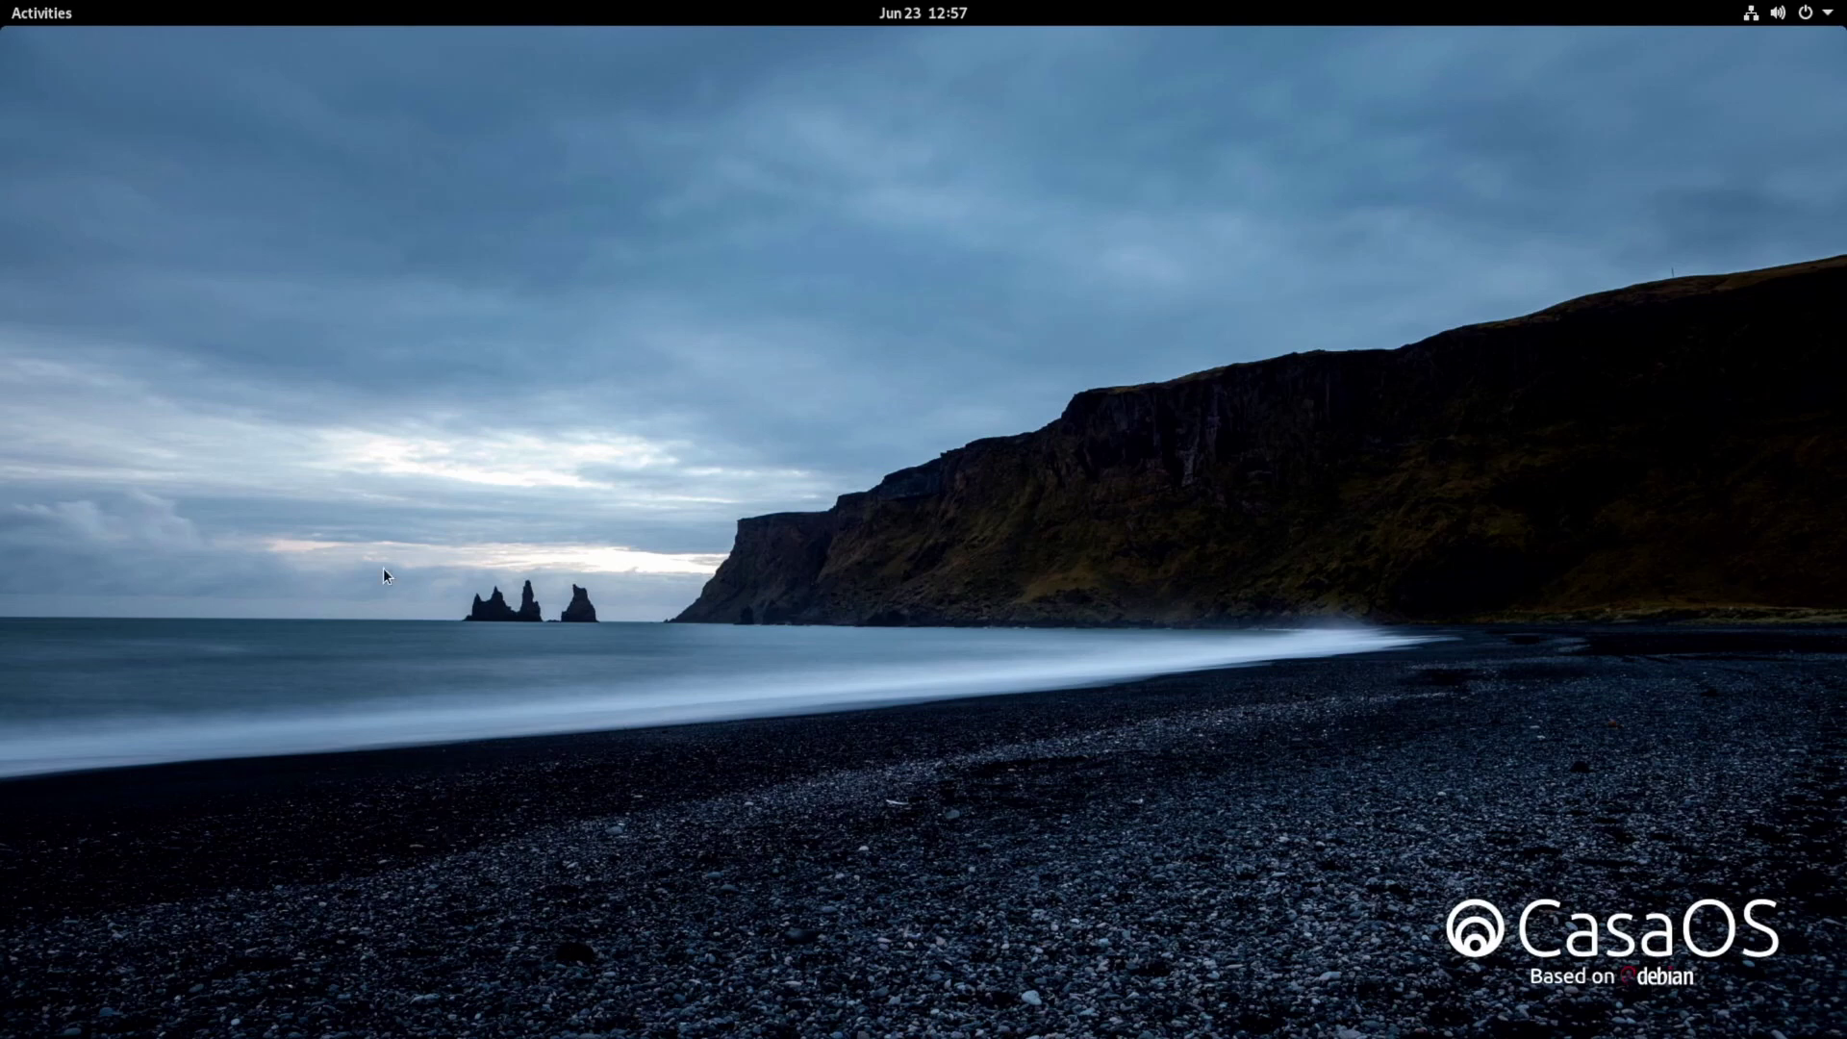
- Bring up the Activities overview through the top-left hot corner
mouse_move(3, 7)
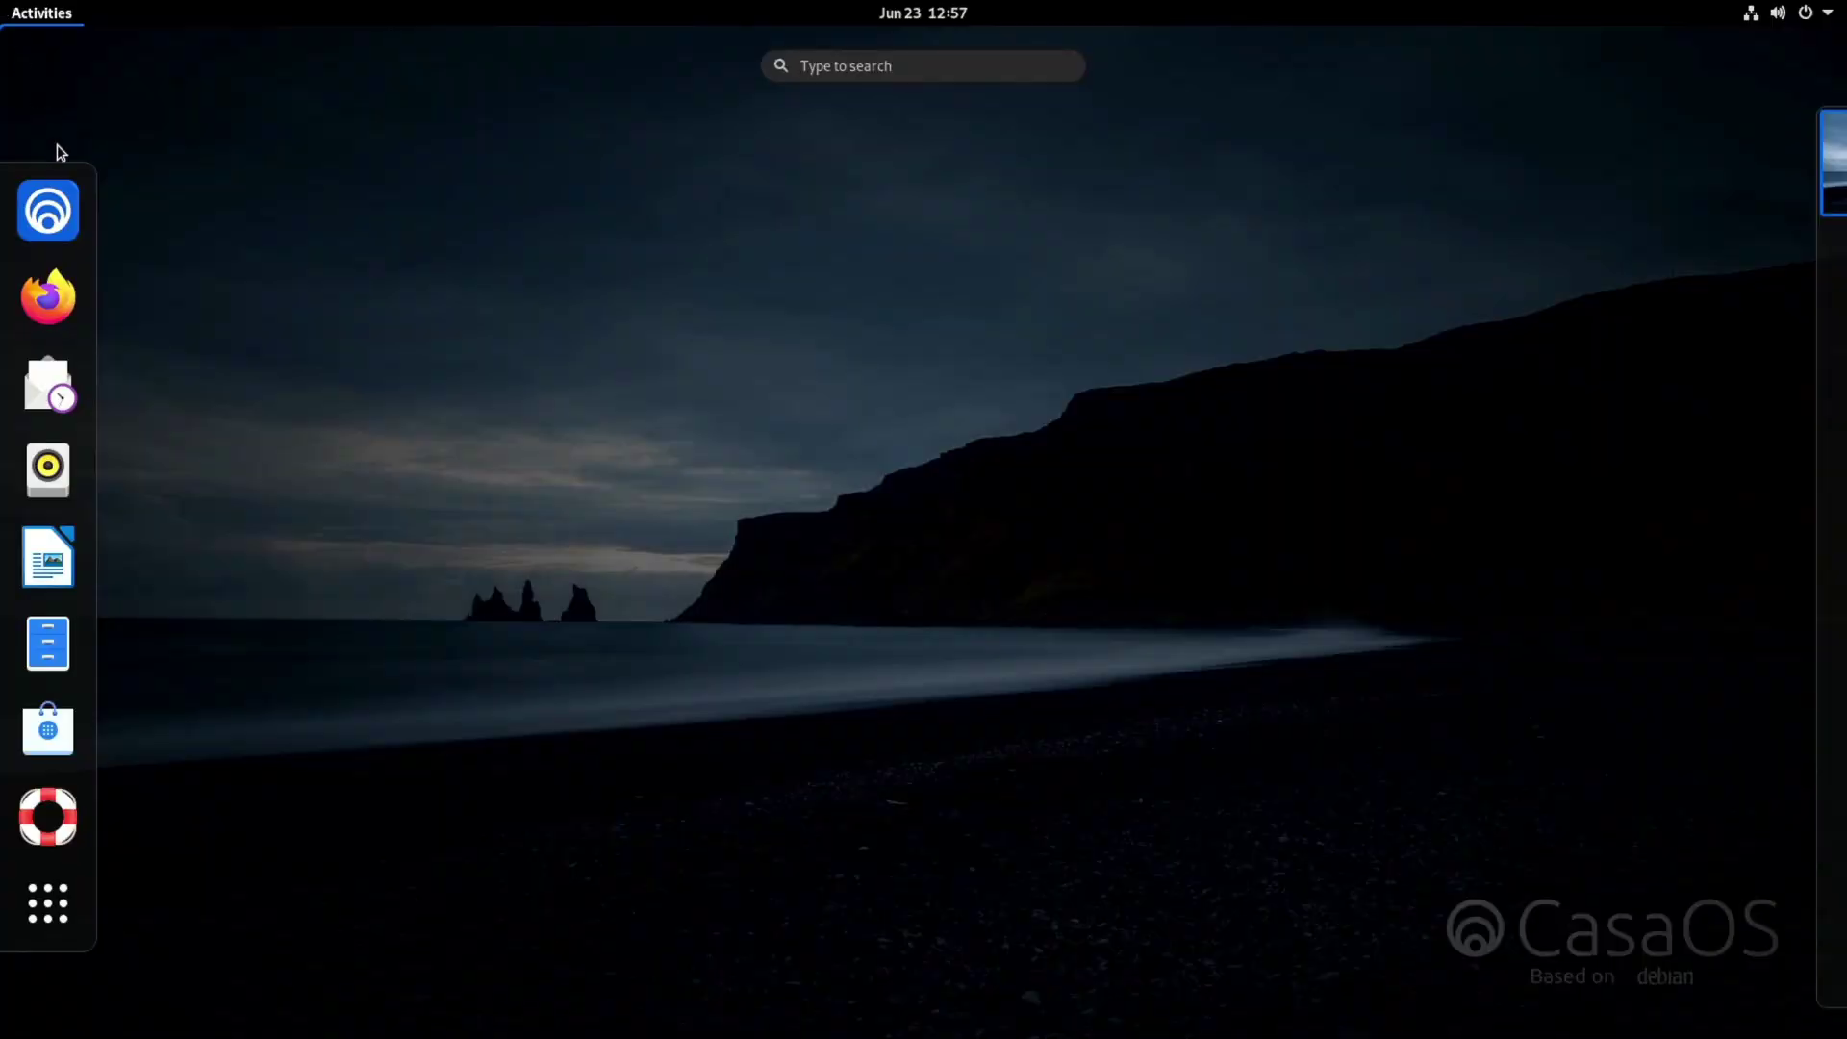
- Open CasaOS from the dash, close the leftover CasaOS, Jellyfin, Jackett, Portainer, Home Assistant and Login tabs, and maximize Firefox
left_click(59, 207)
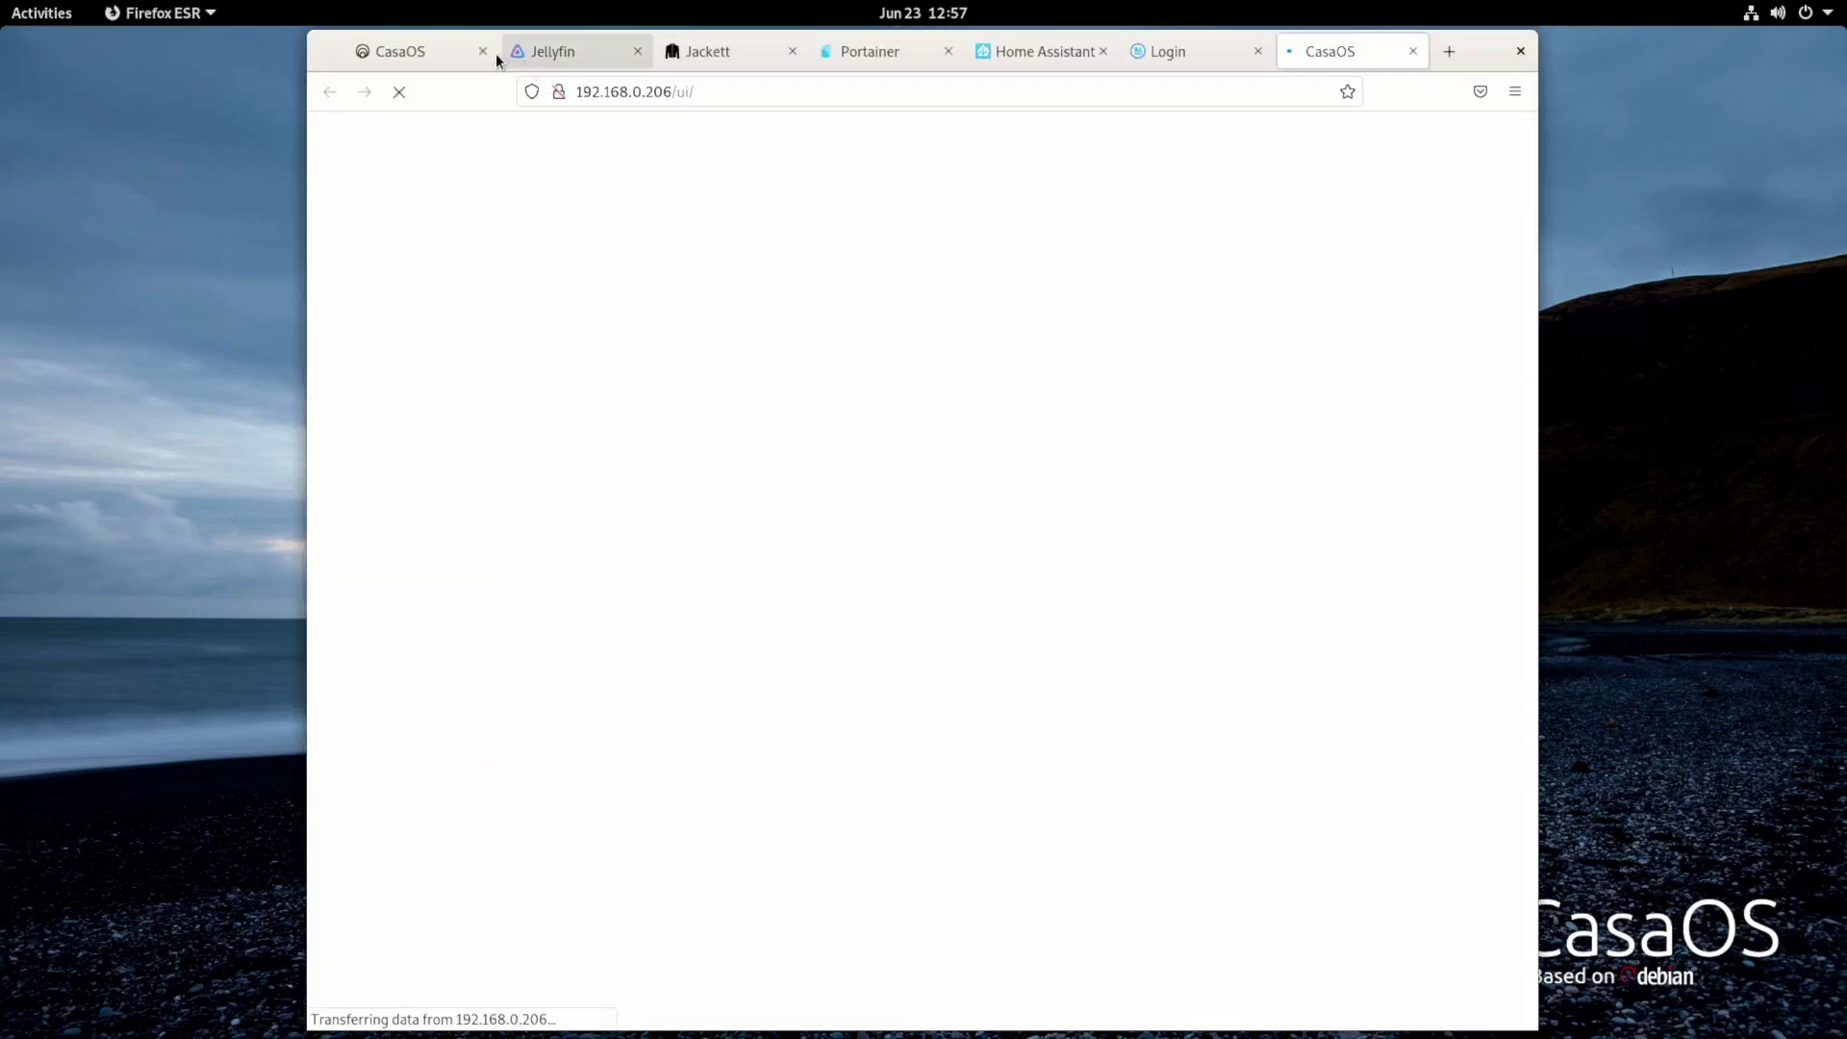
left_click(484, 51)
left_click(484, 51)
left_click(484, 51)
left_click(483, 51)
left_click(484, 51)
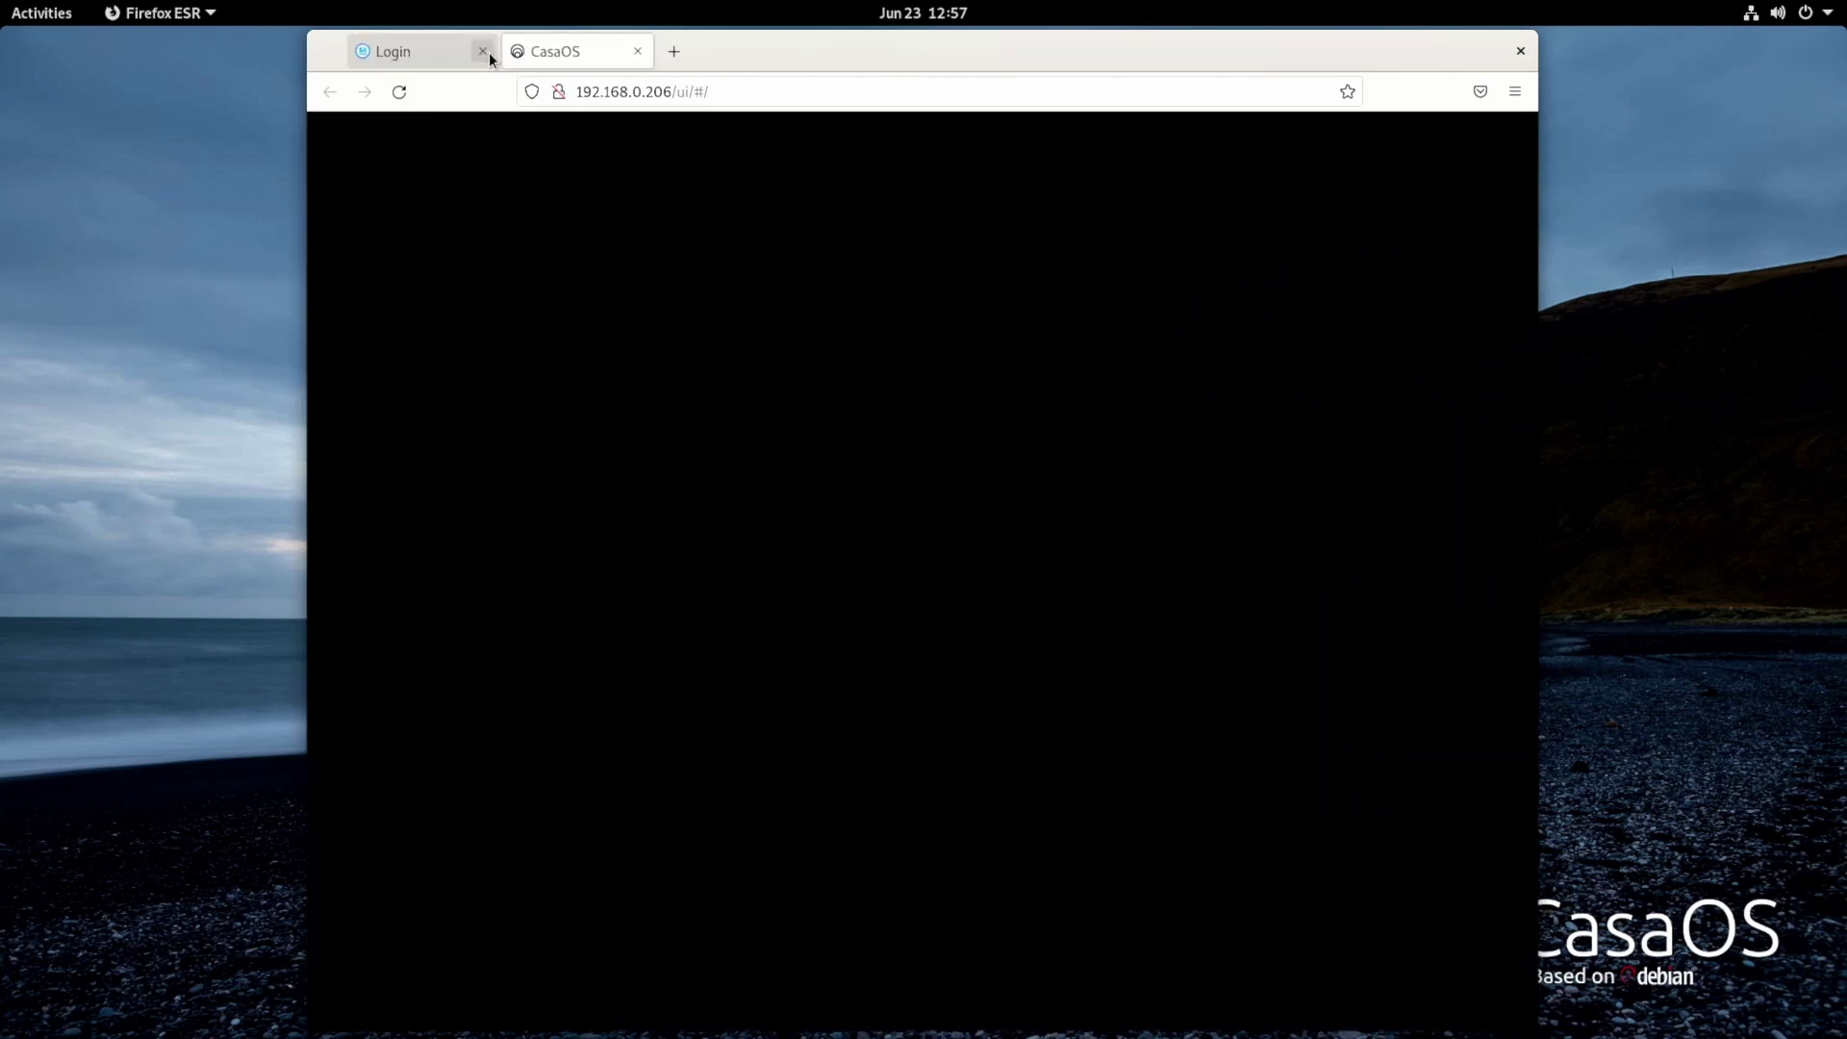
left_click(484, 51)
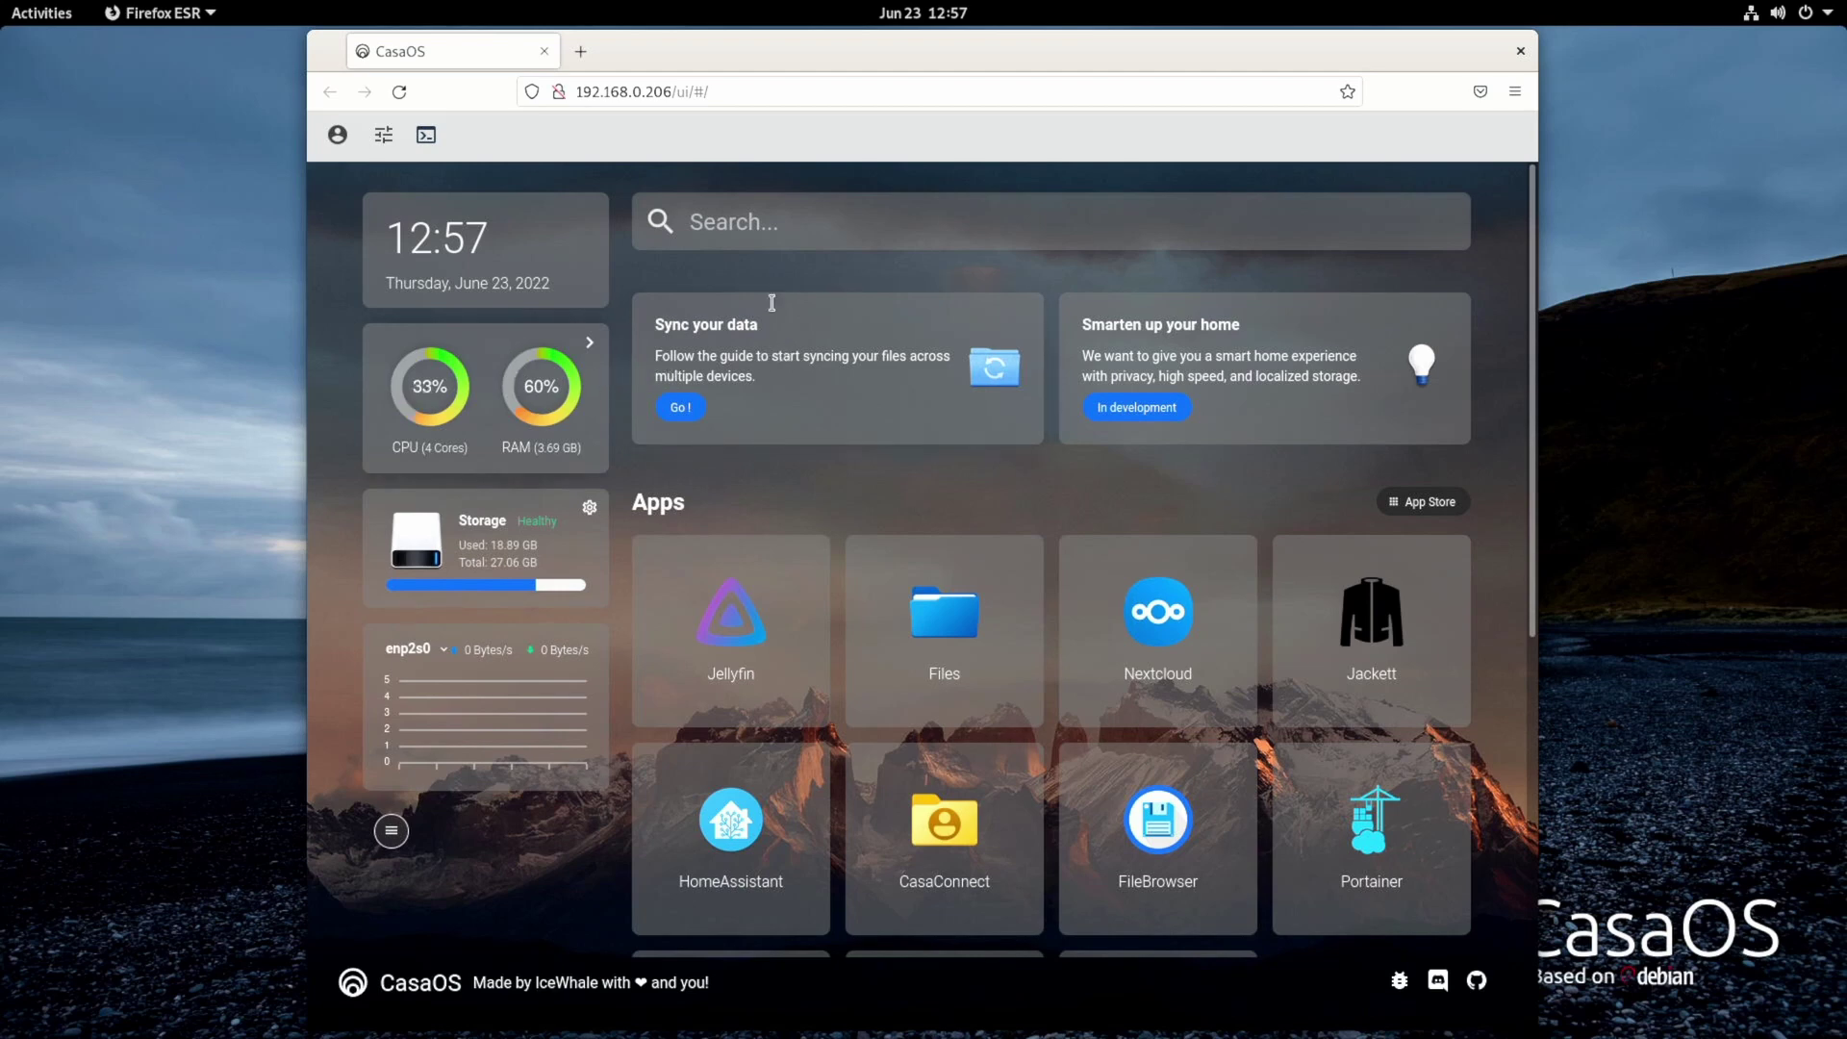
left_click_drag(1382, 48, 1381, 3)
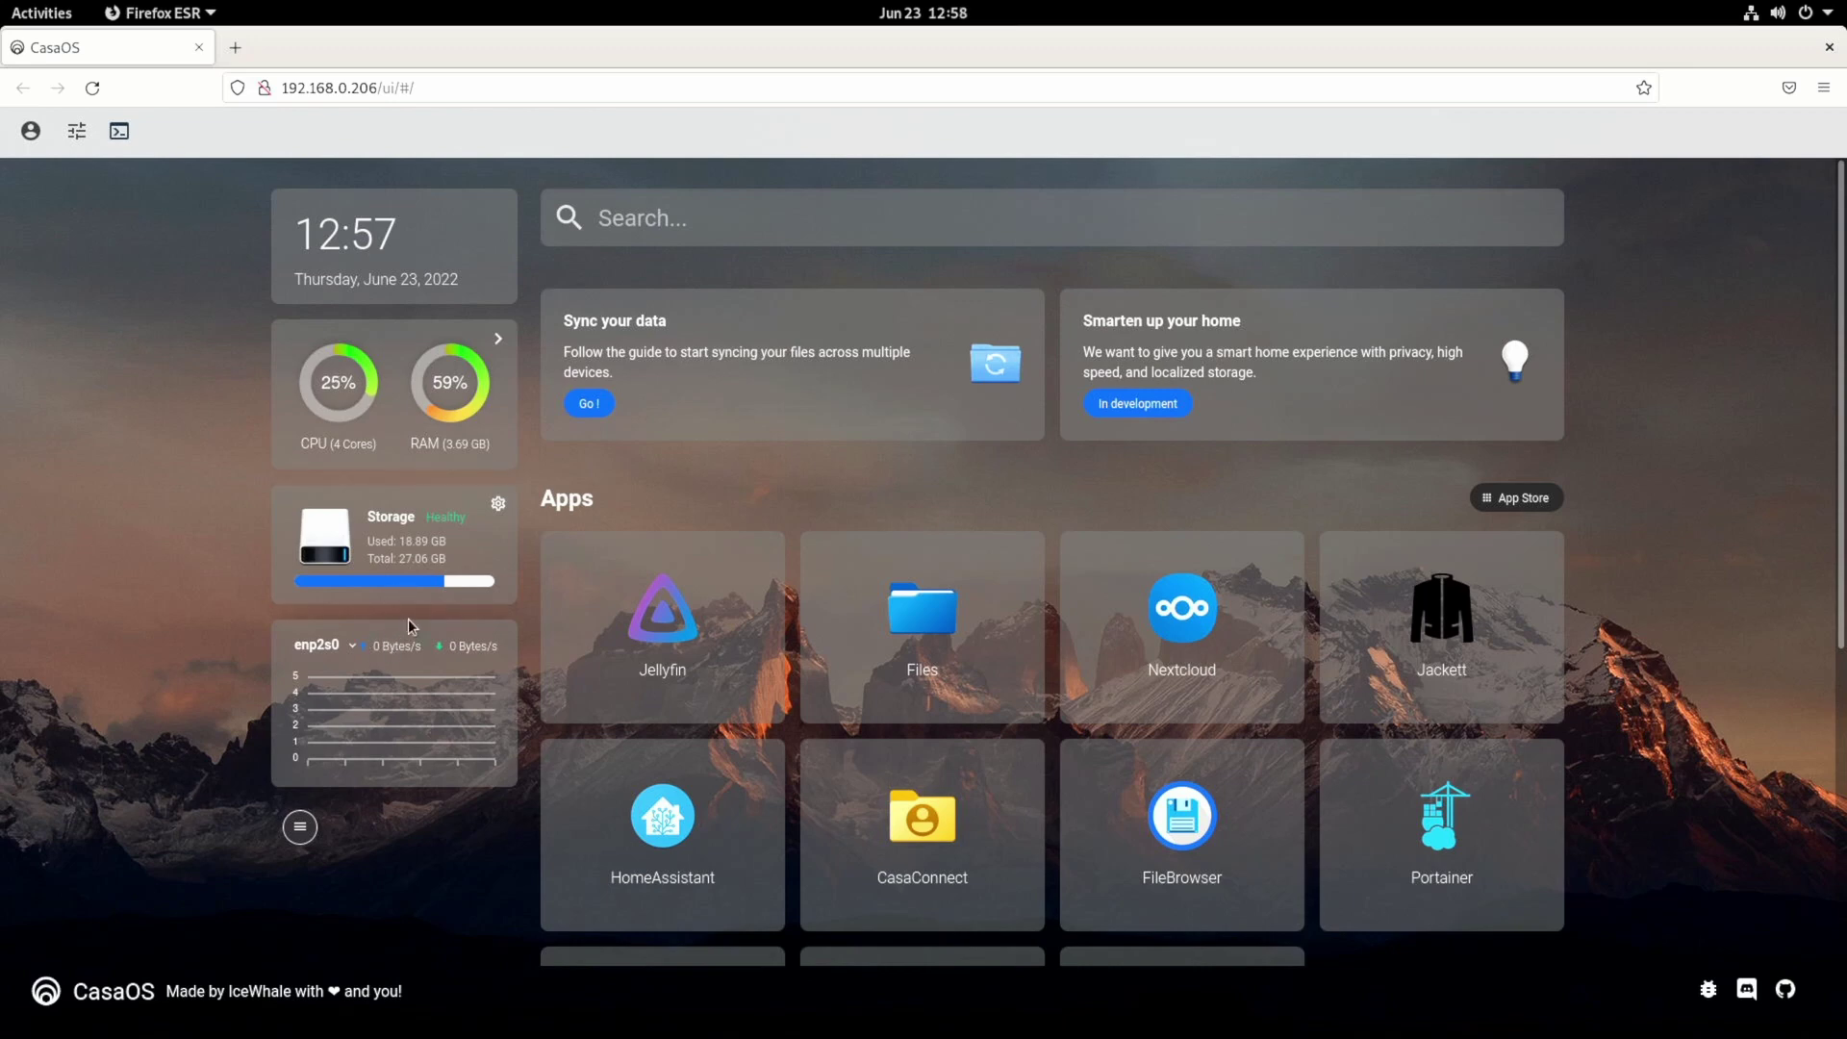
left_click(497, 503)
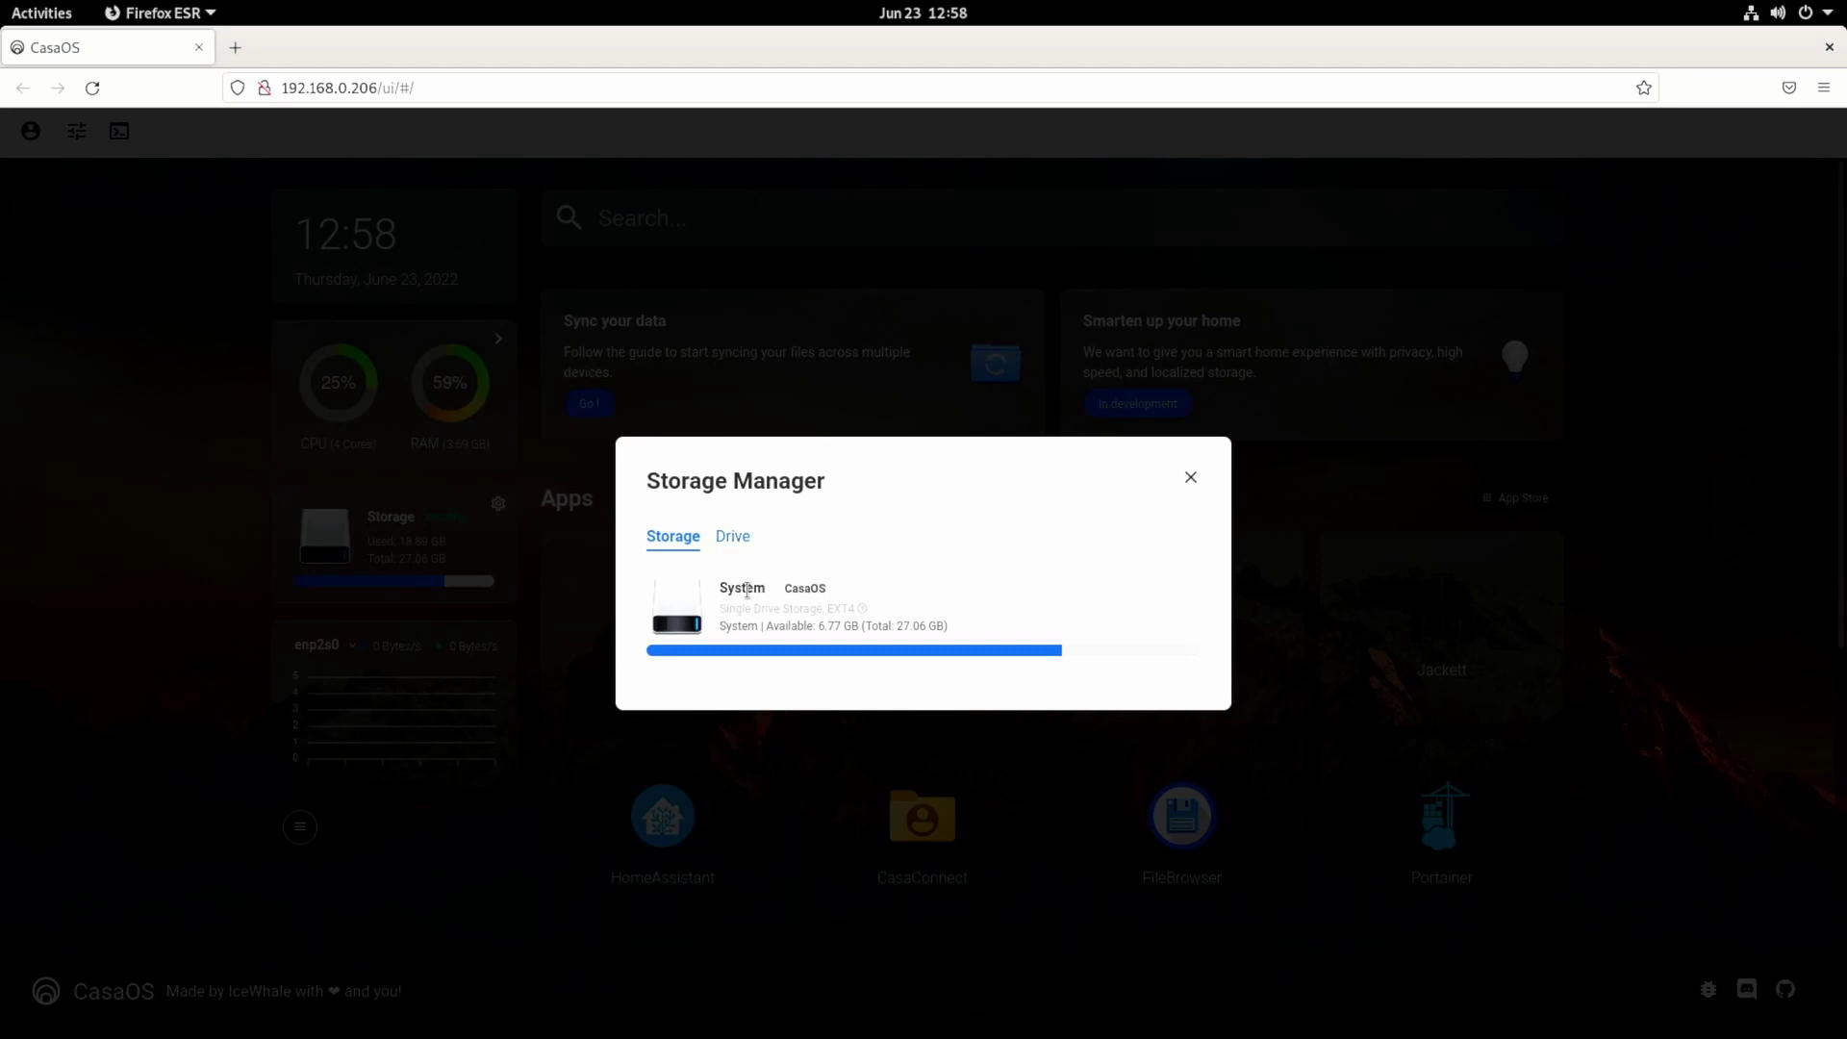
left_click(731, 538)
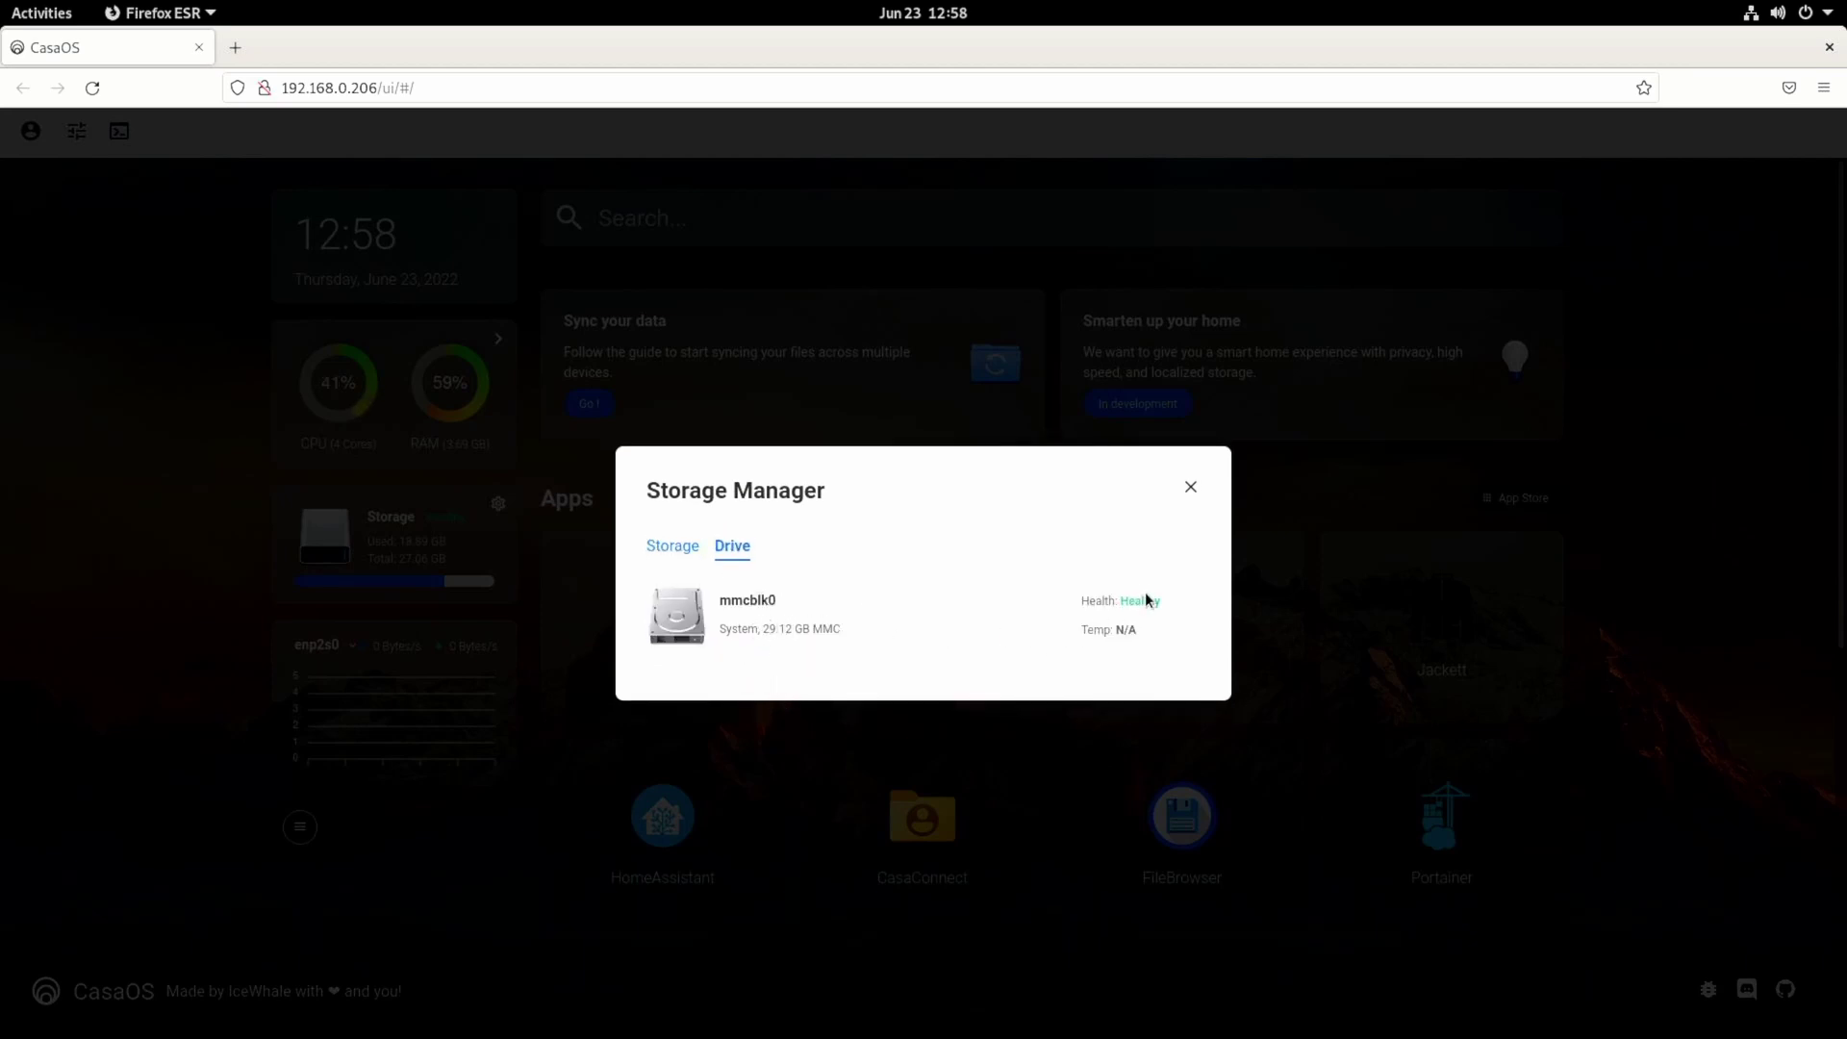
left_click(670, 546)
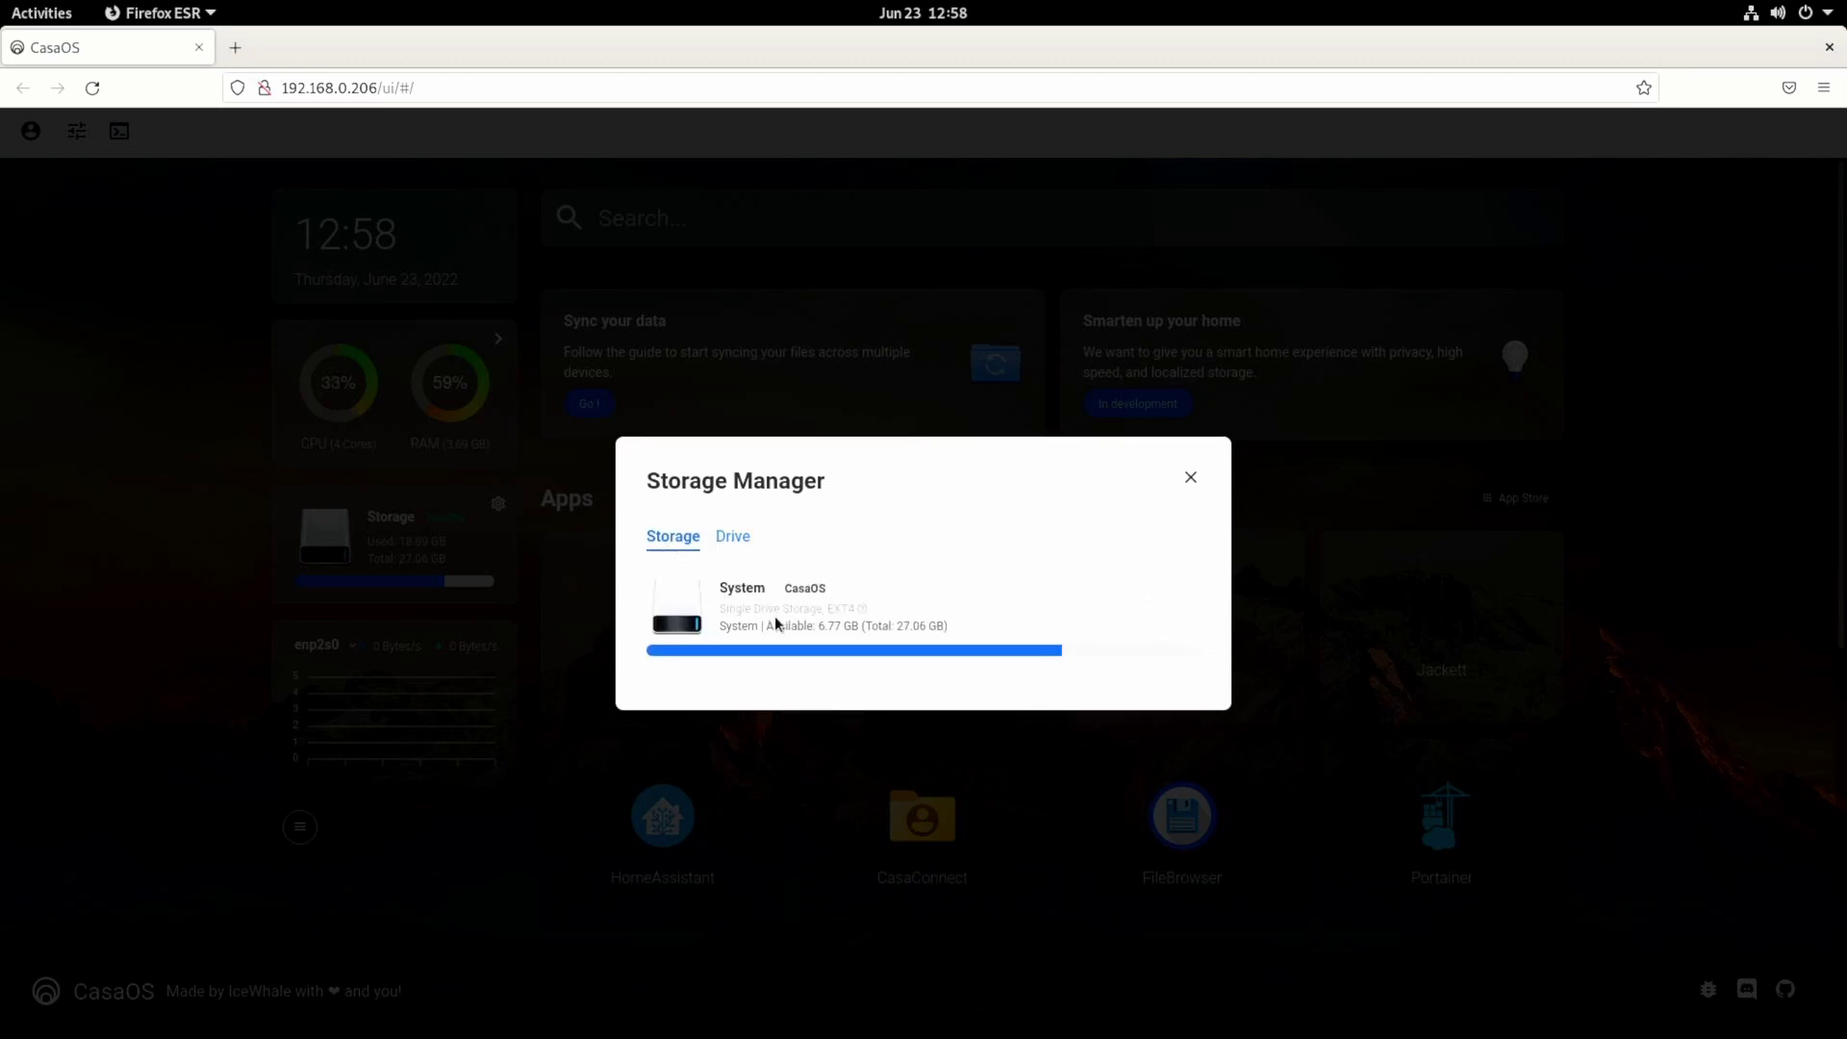
left_click(1190, 477)
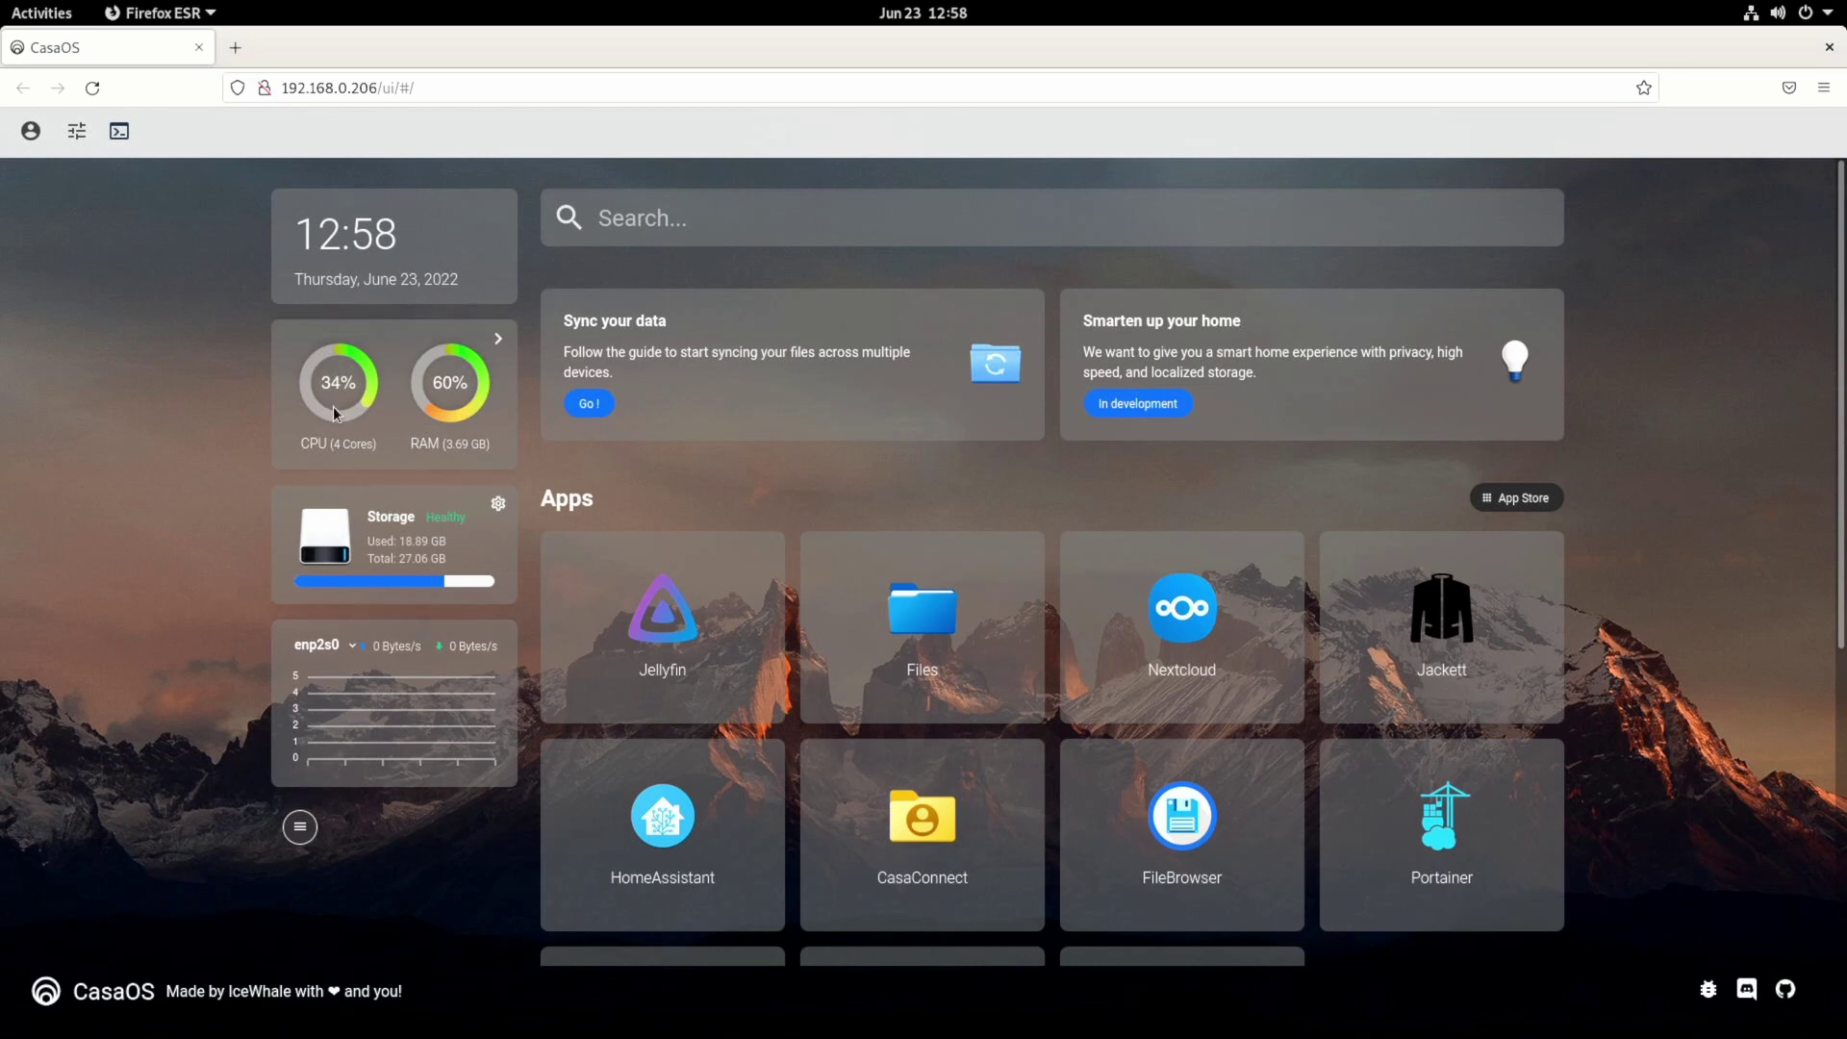
left_click(299, 826)
left_click(466, 678)
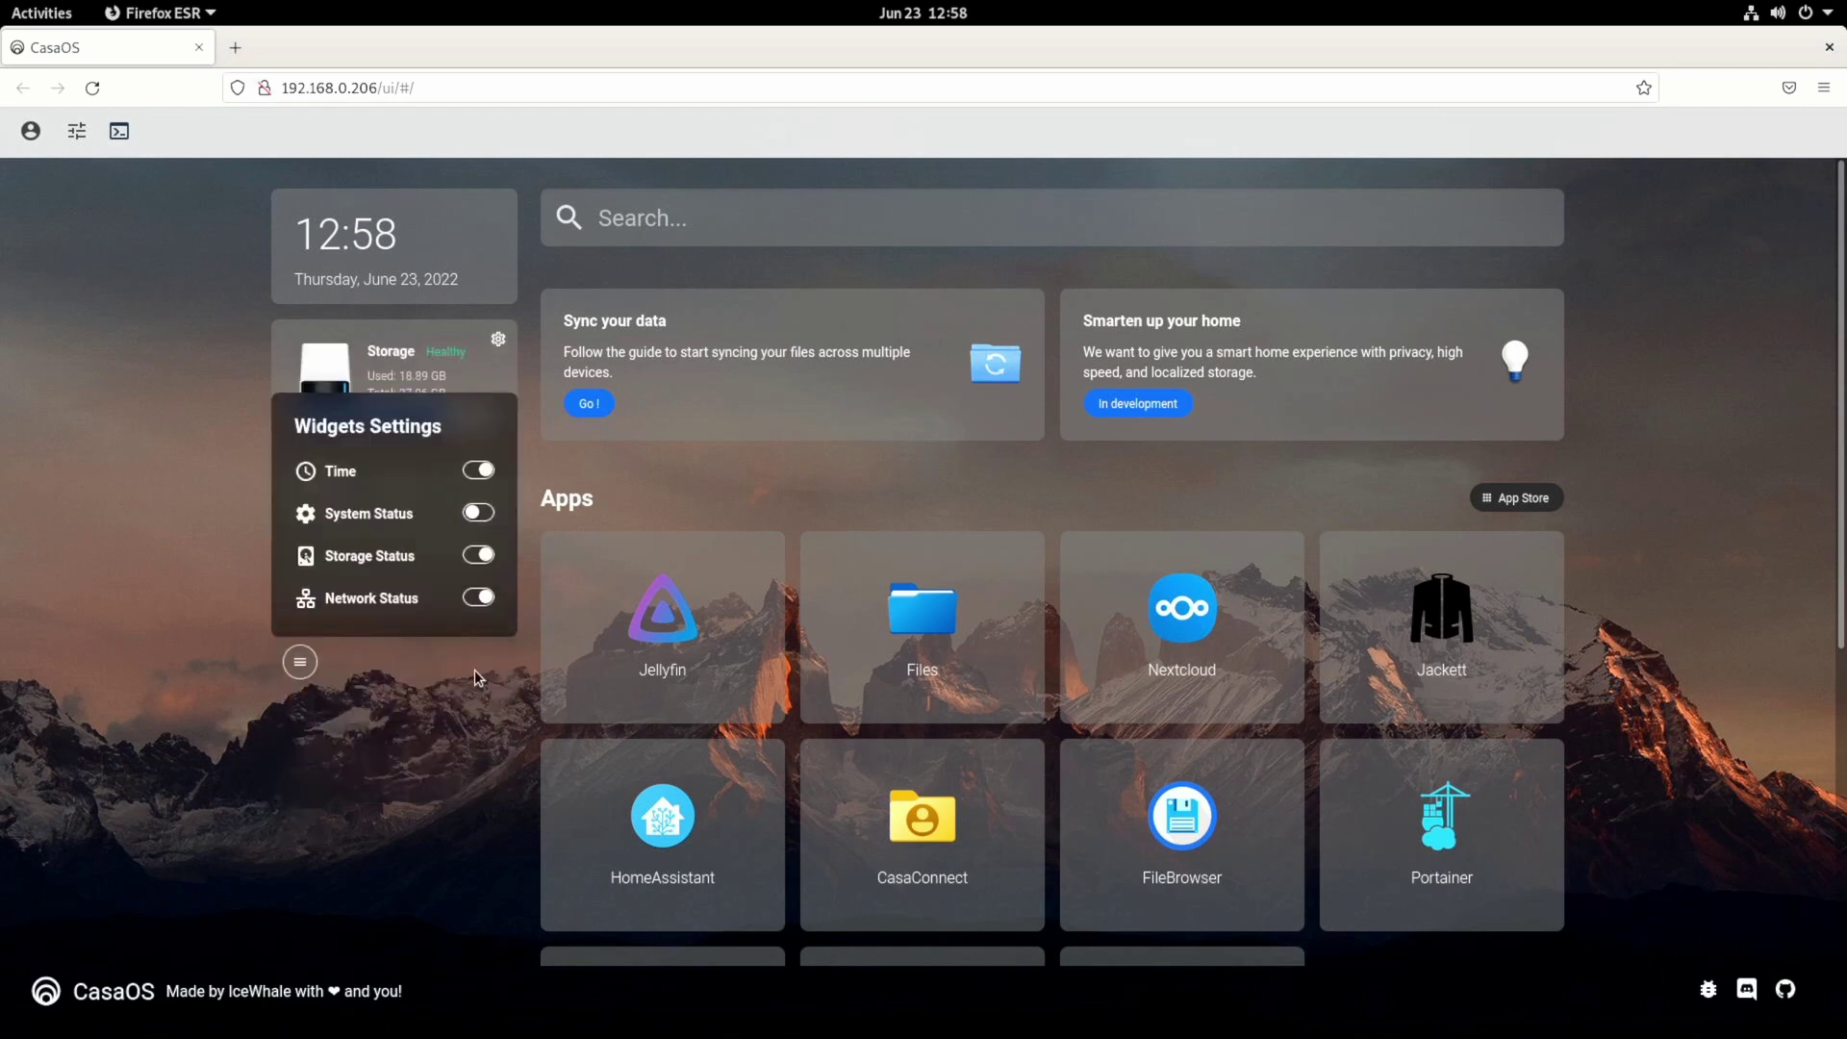
left_click(474, 518)
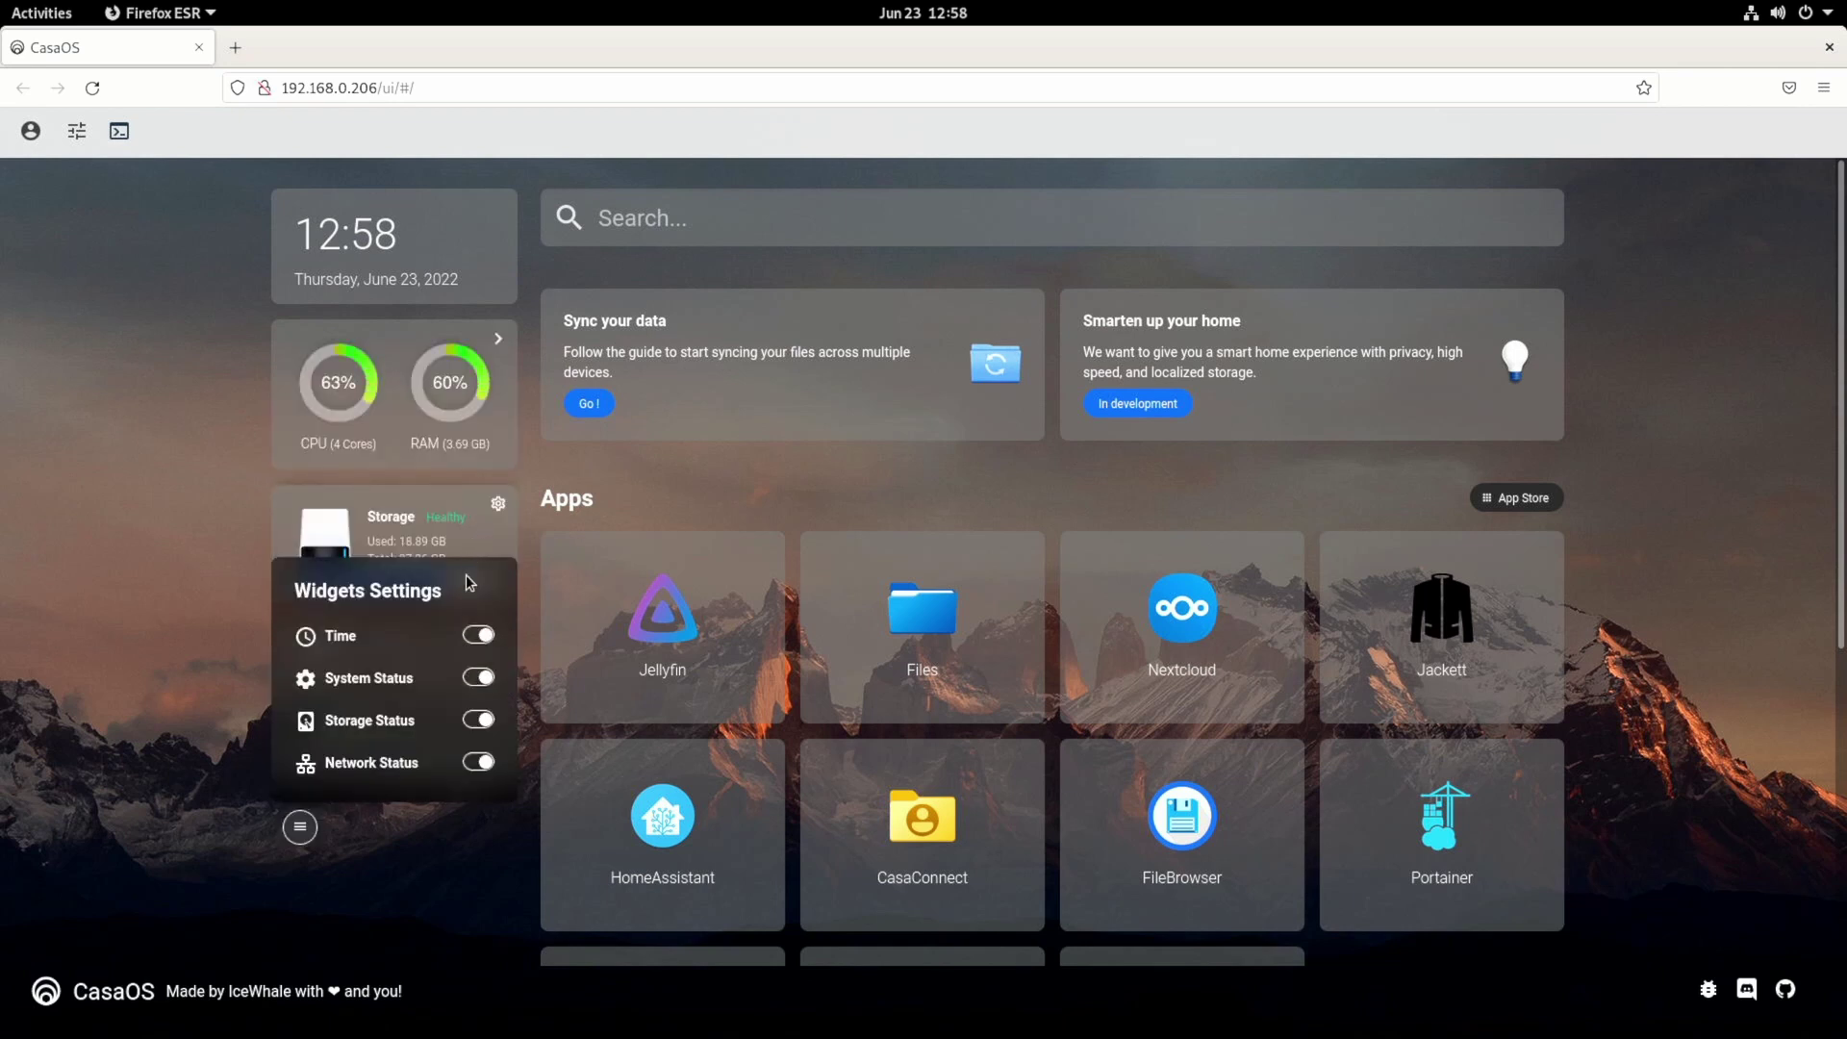
left_click(300, 846)
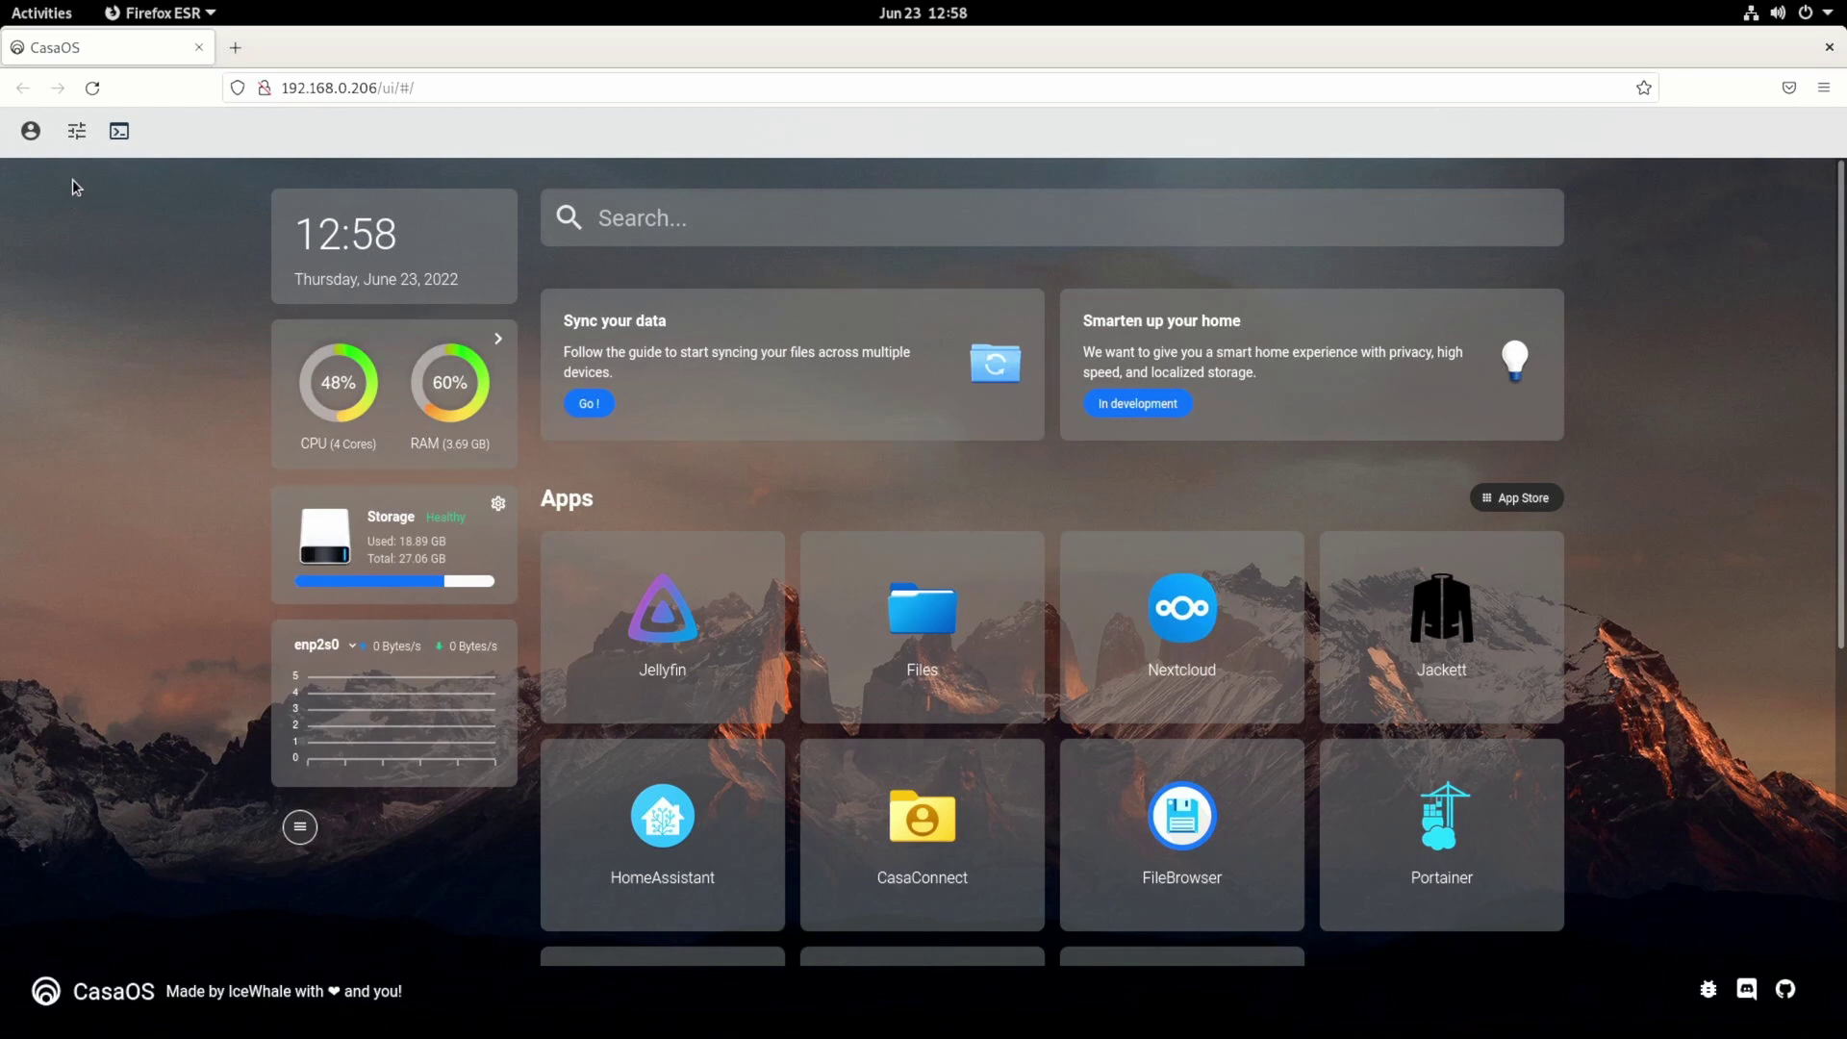
- In Dashboard Settings, keep Google as search engine and English as language, then close the panel
left_click(34, 133)
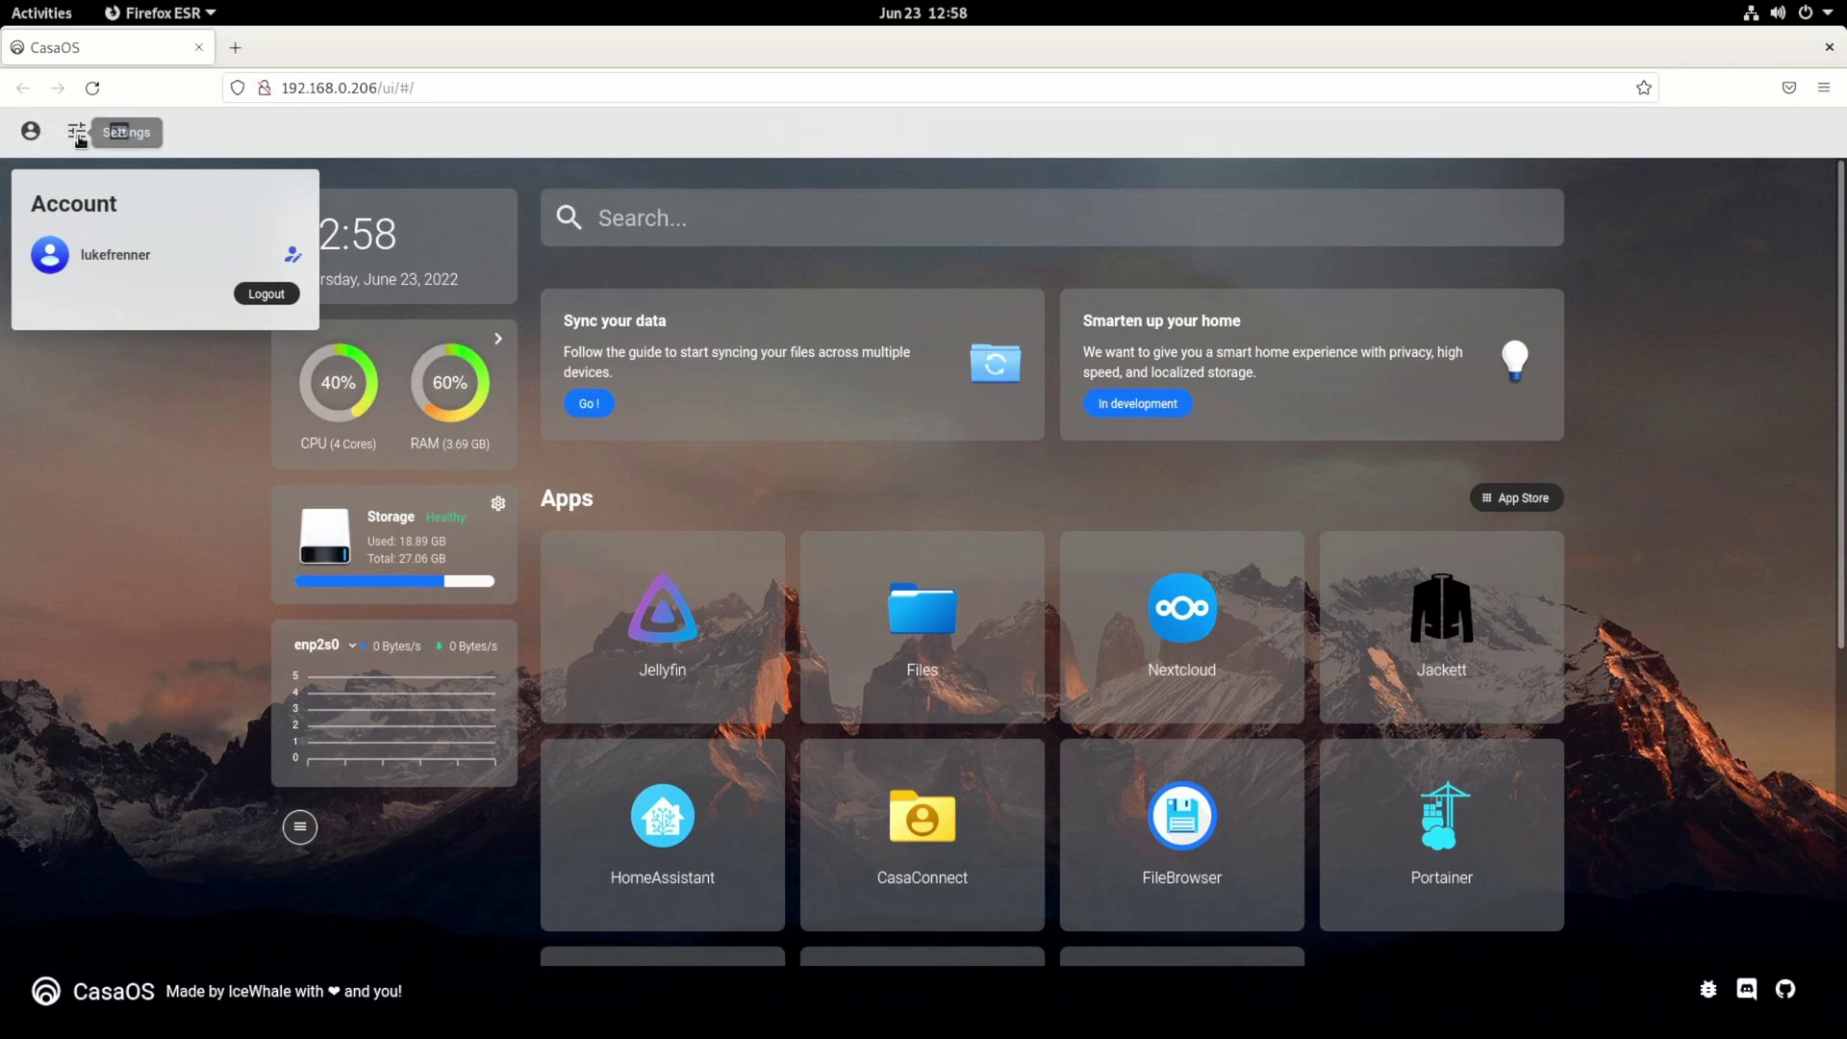
left_click(78, 136)
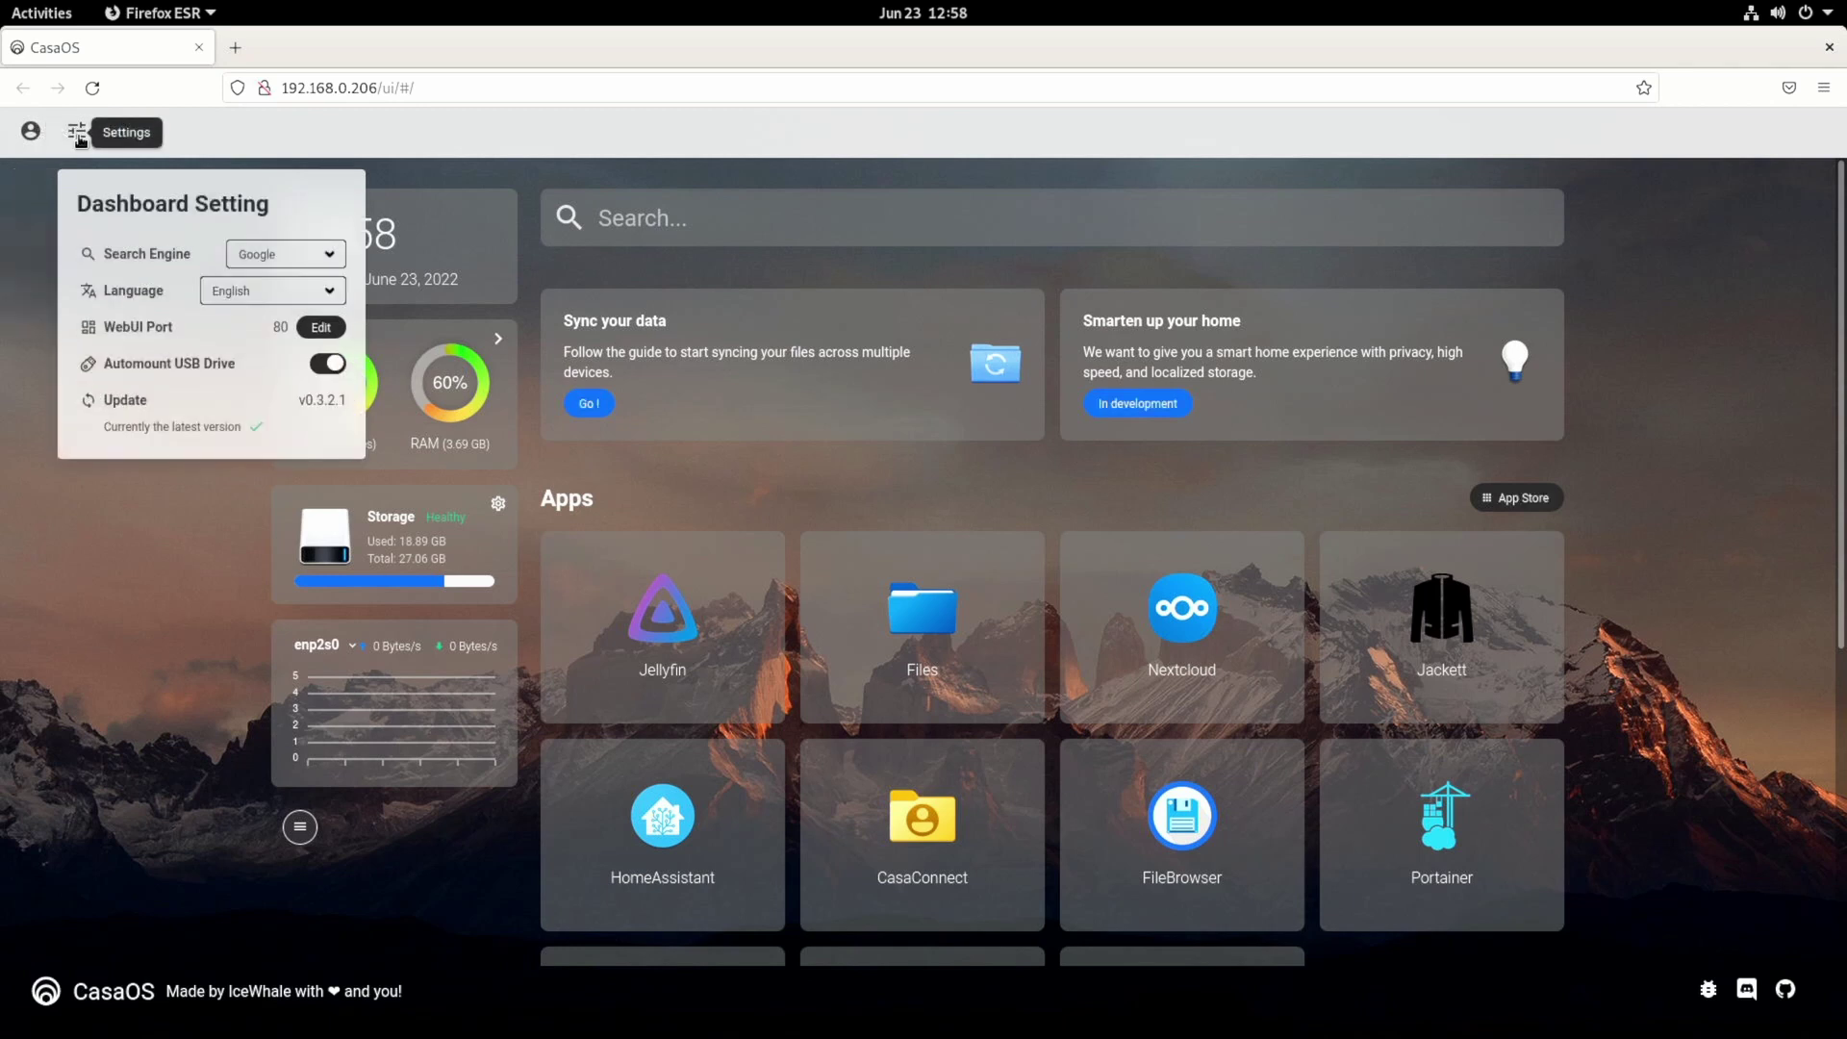
left_click(276, 257)
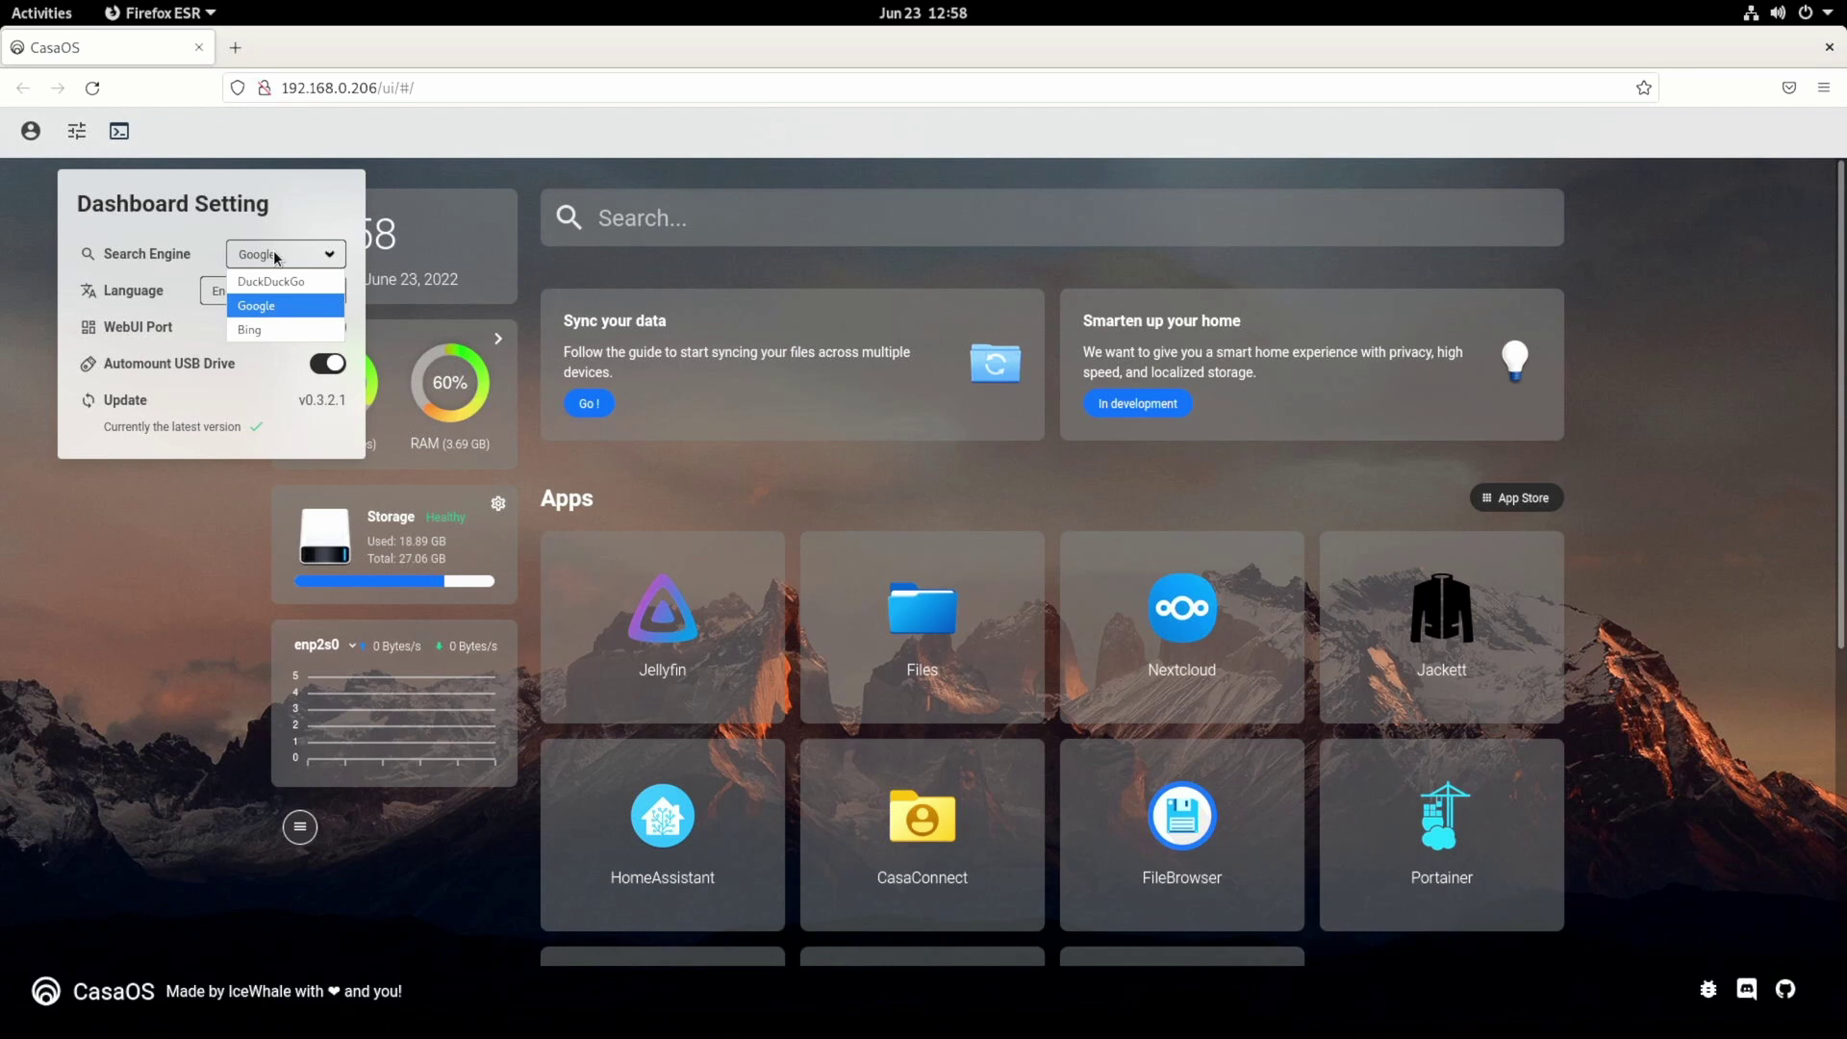
left_click(283, 252)
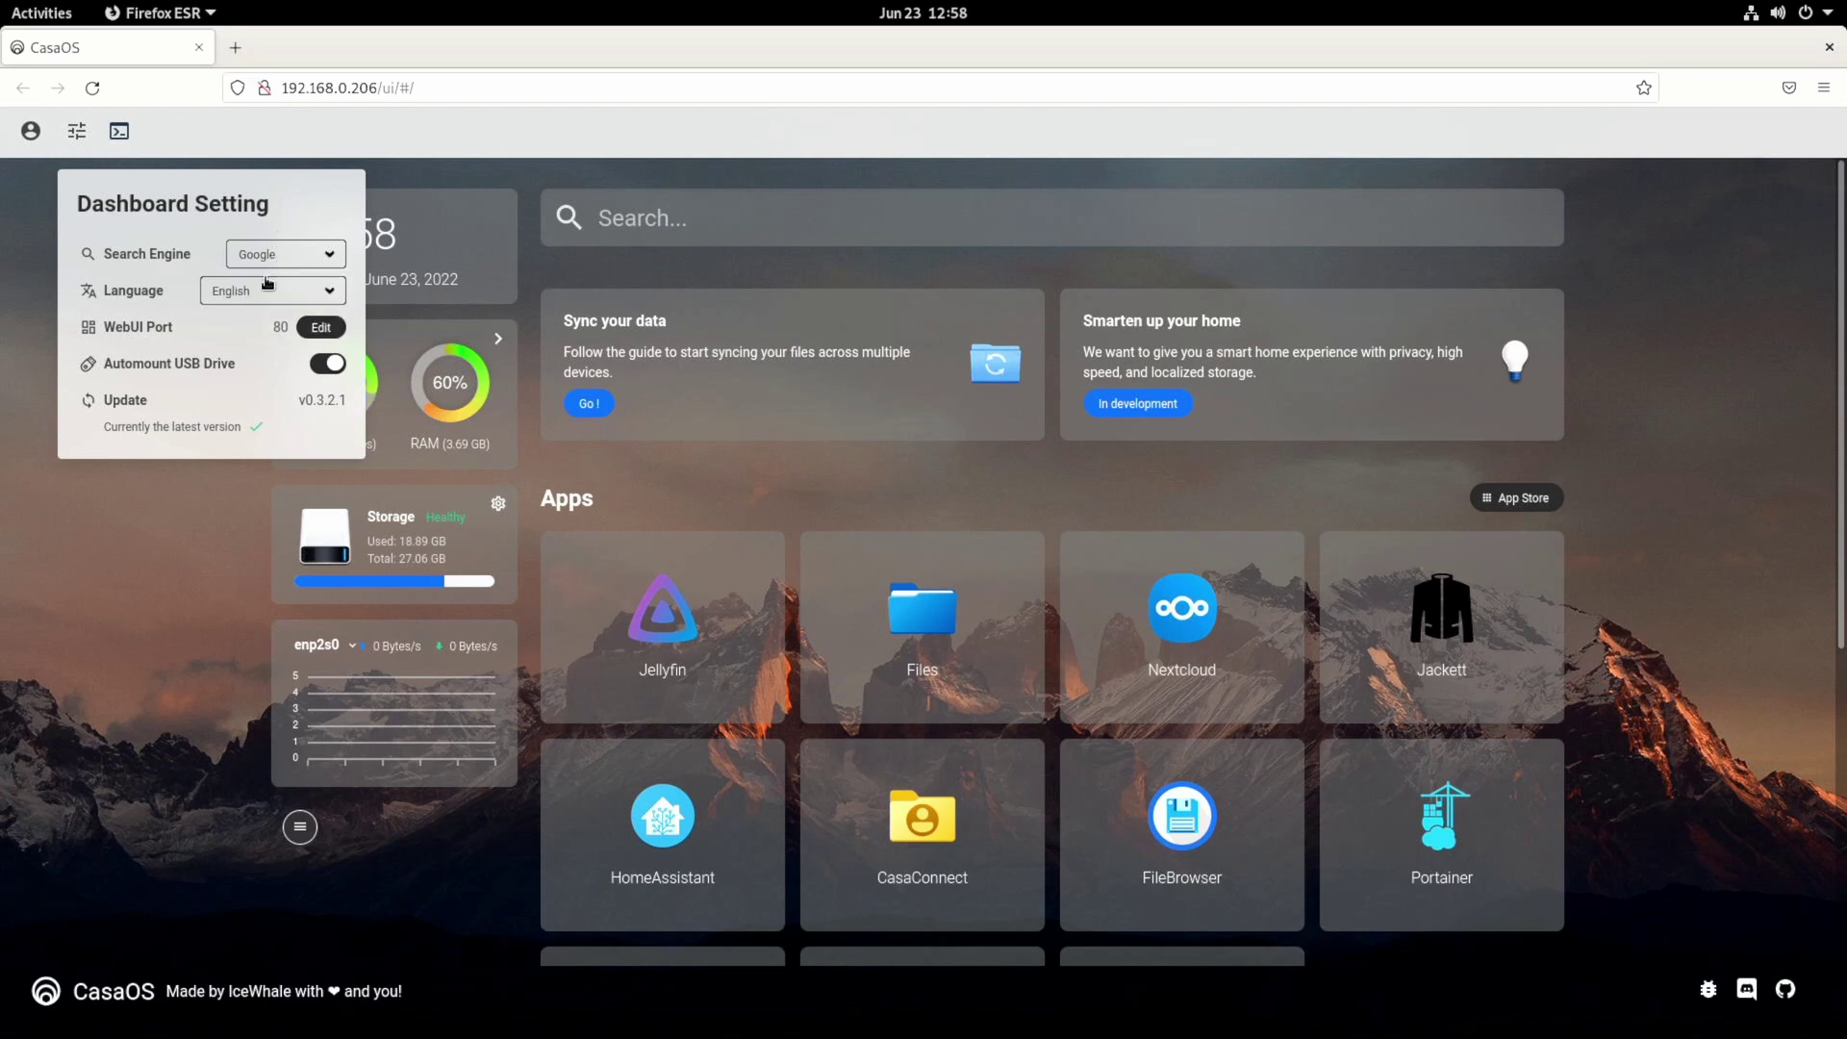
left_click(266, 289)
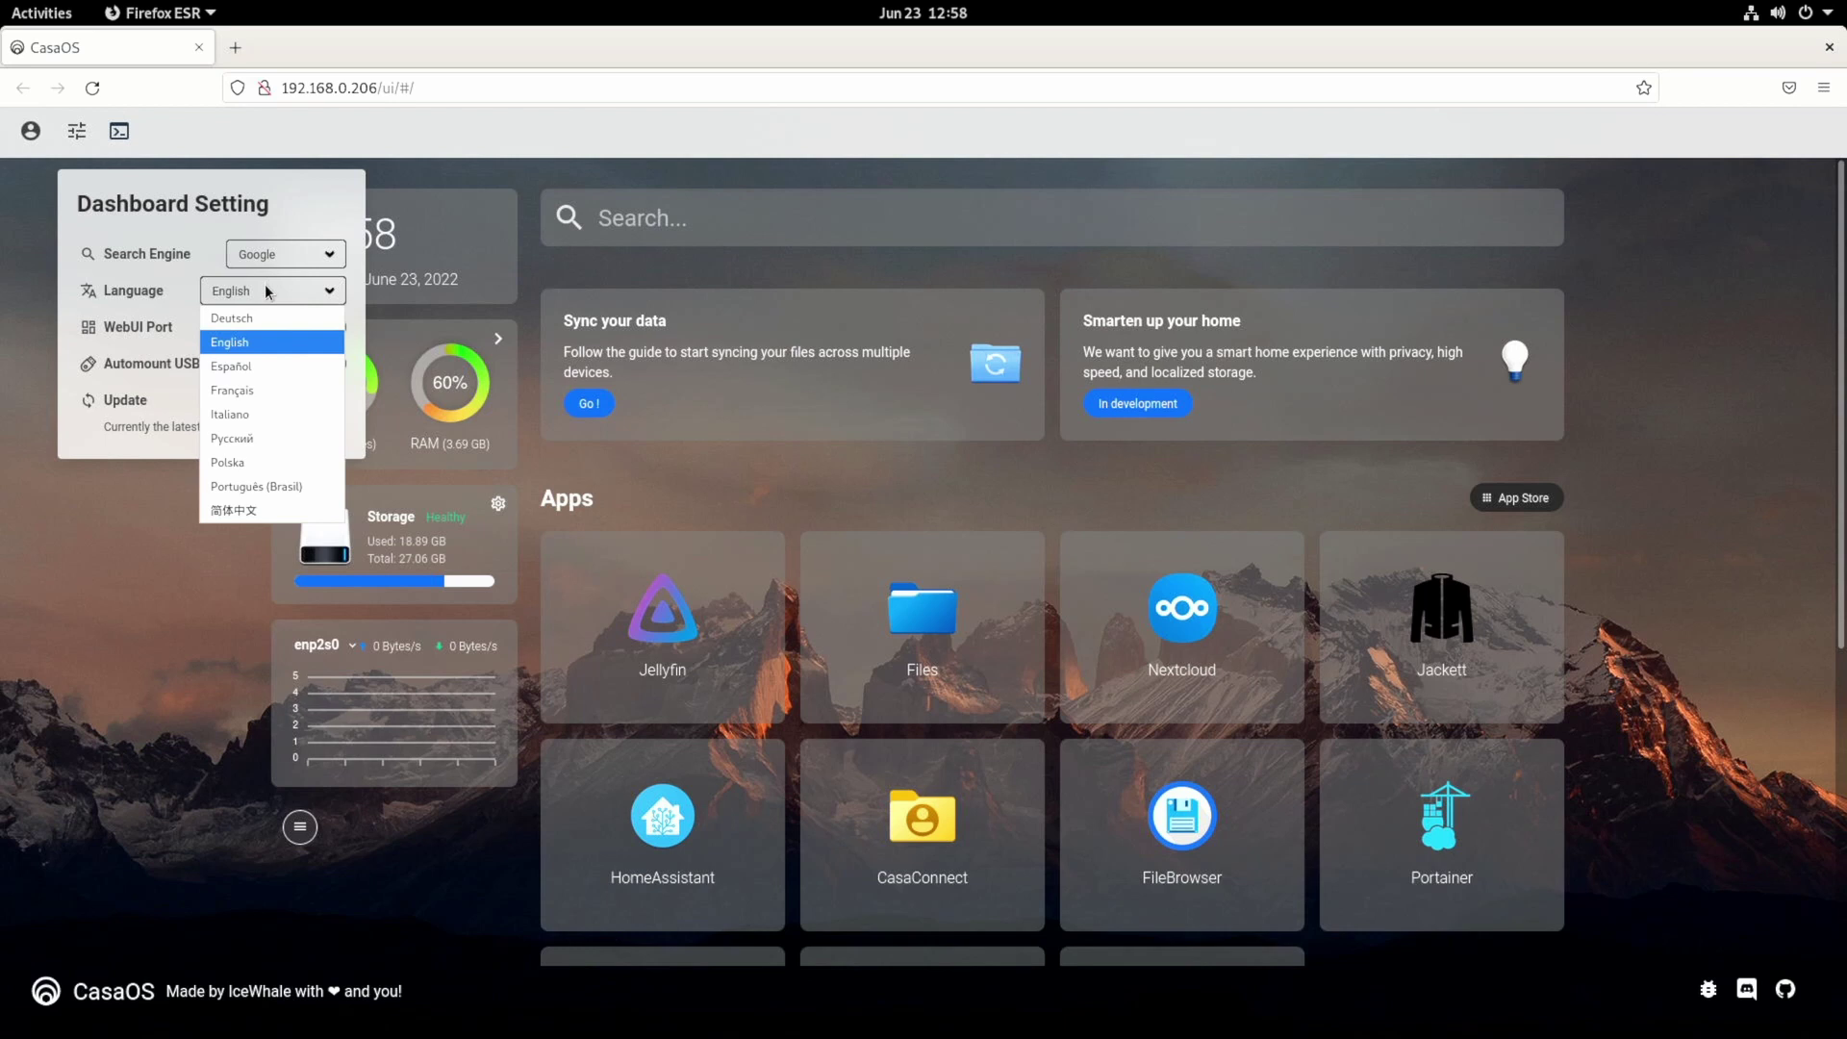
left_click(266, 289)
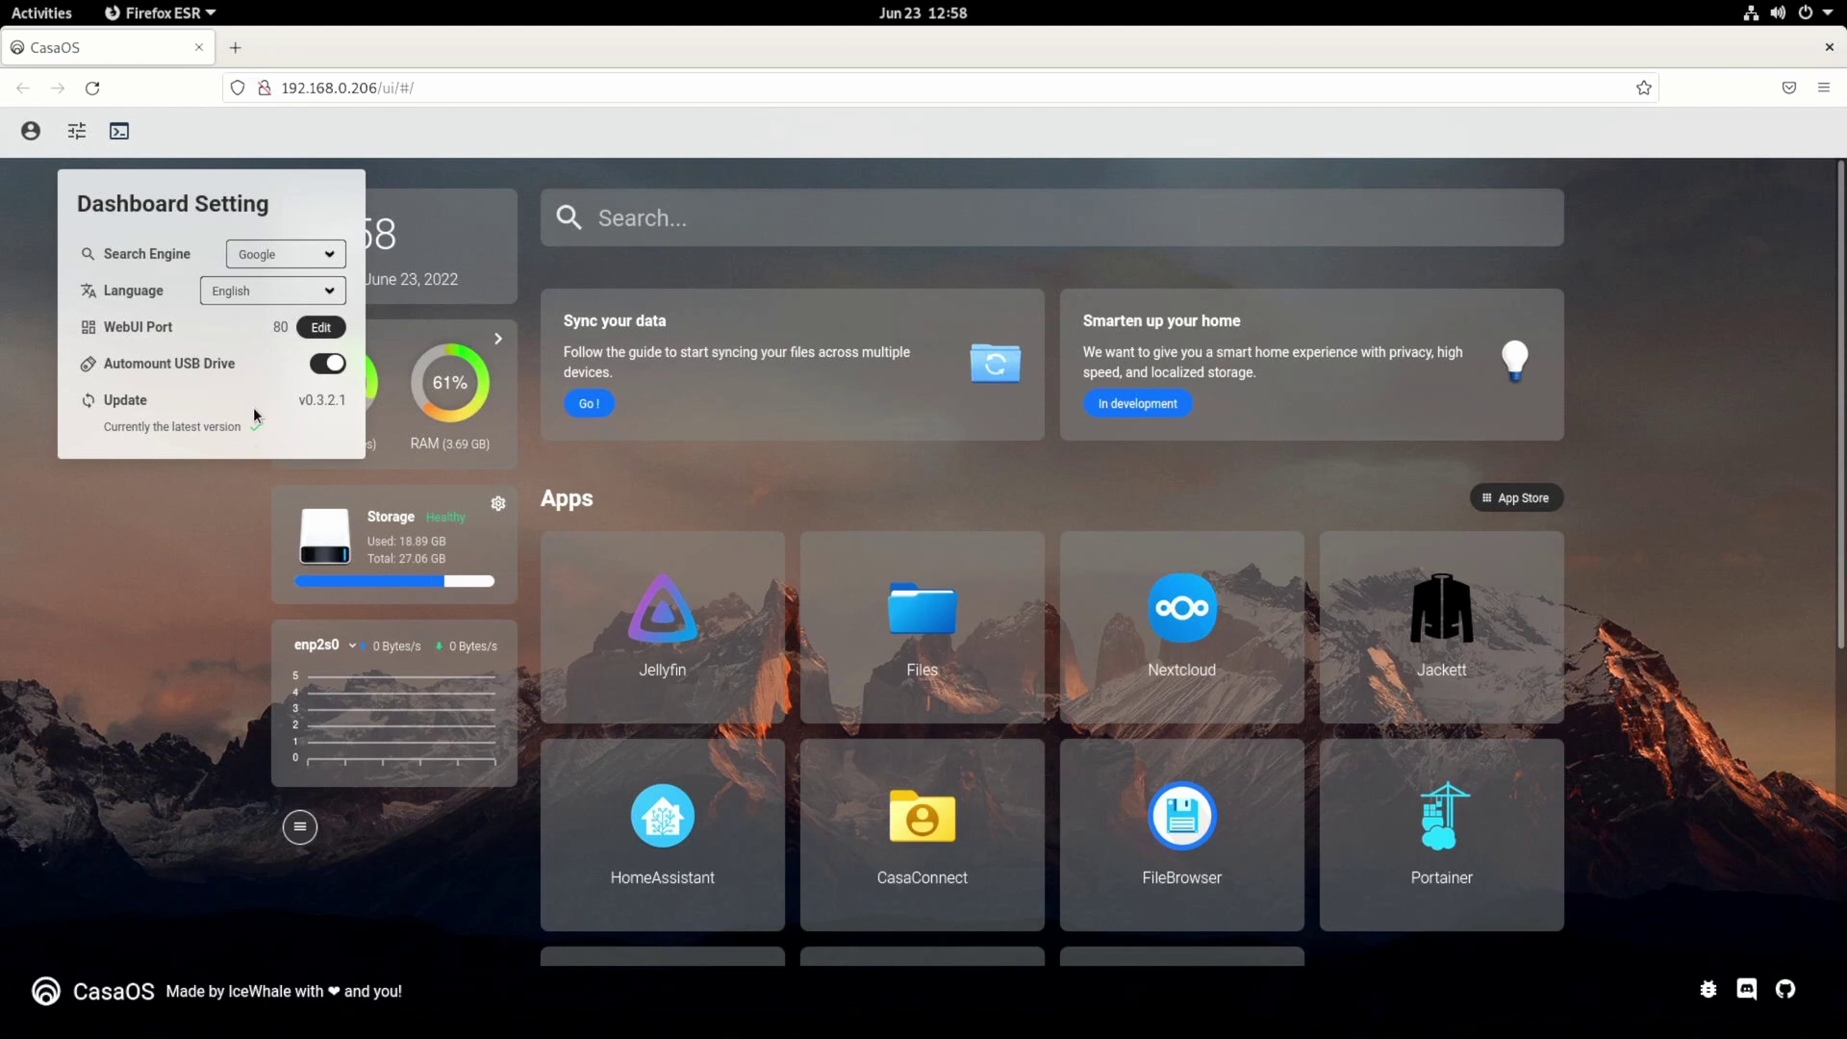
left_click(660, 465)
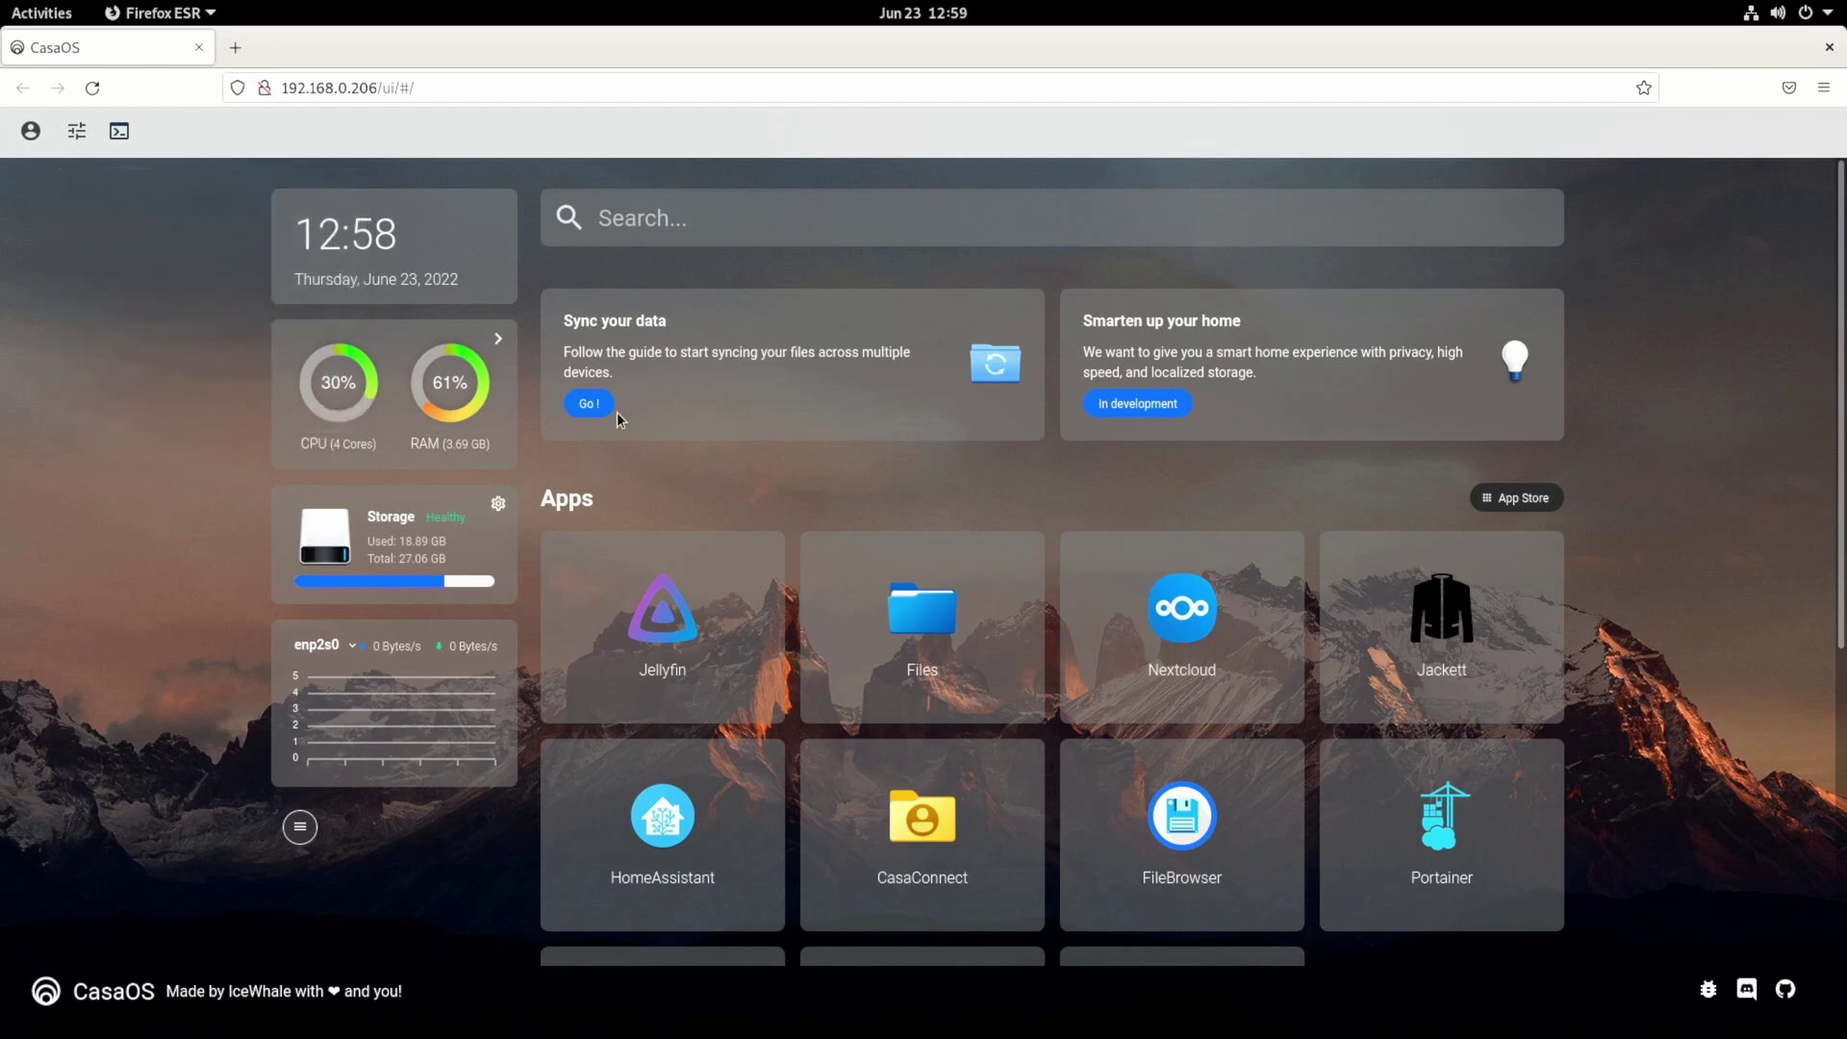
left_click(129, 132)
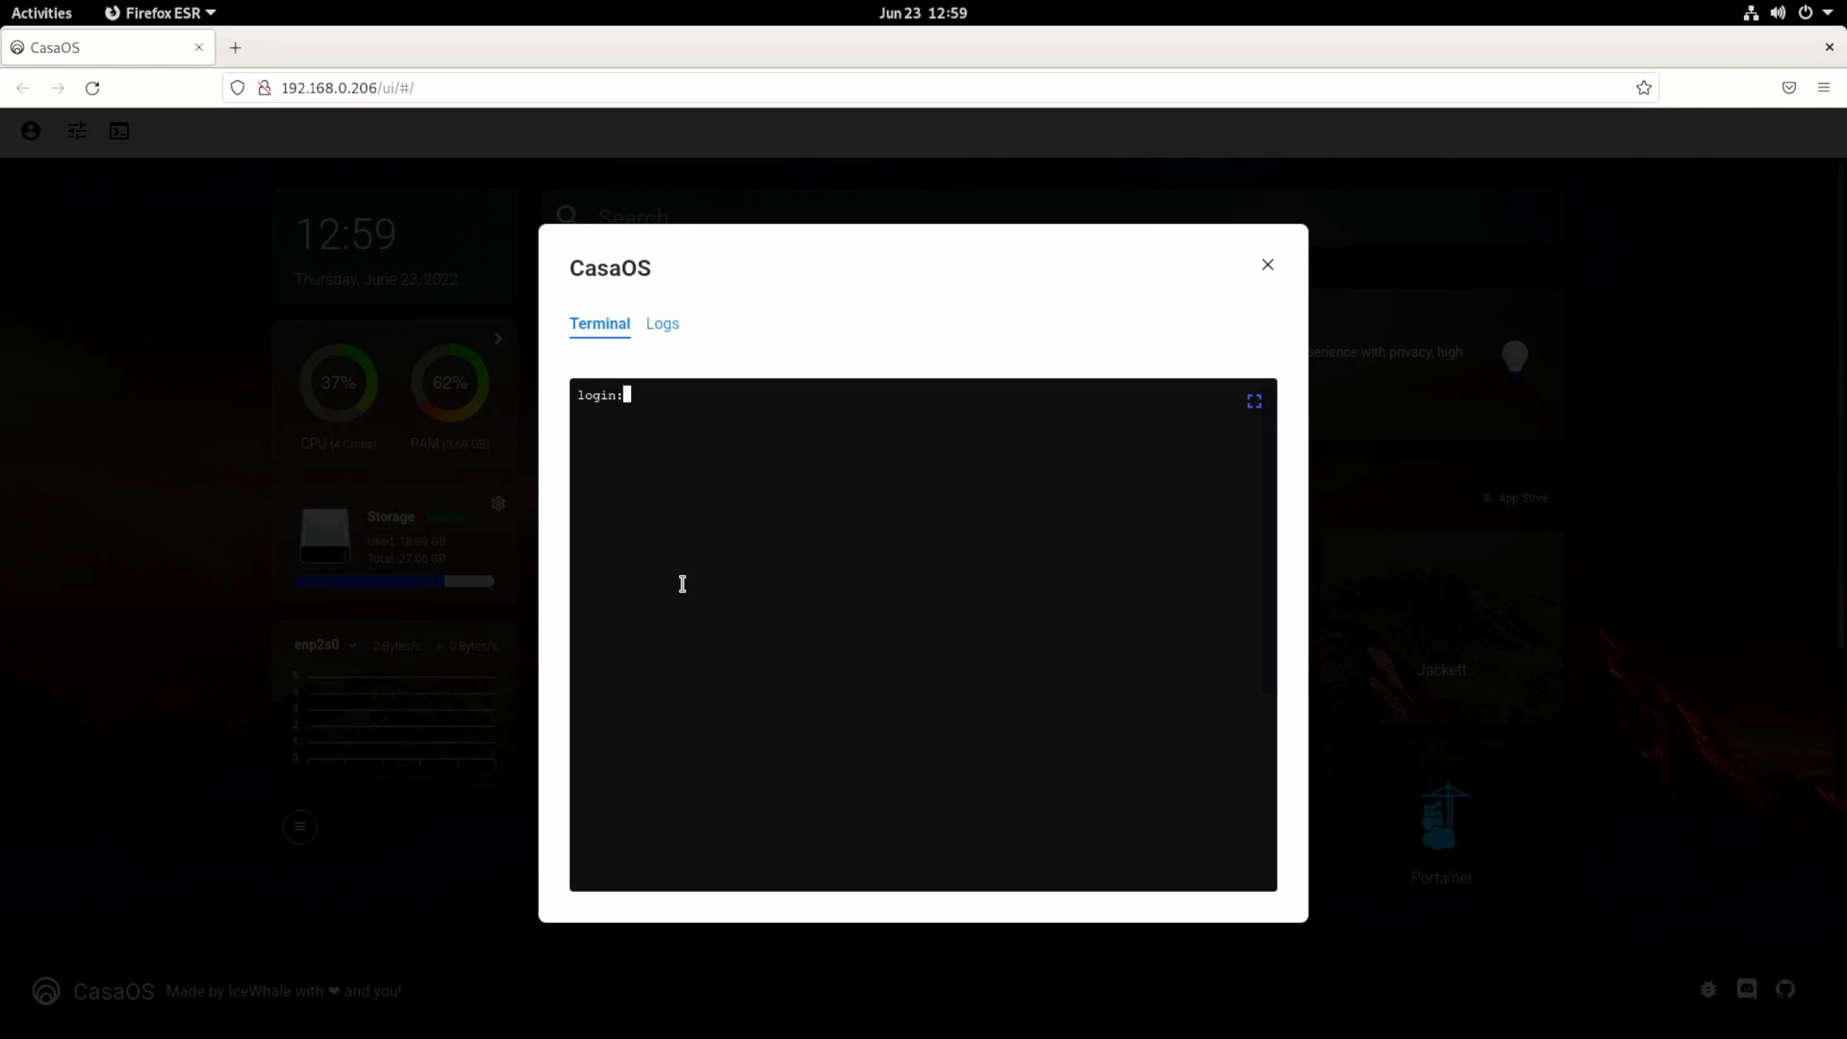
left_click(673, 329)
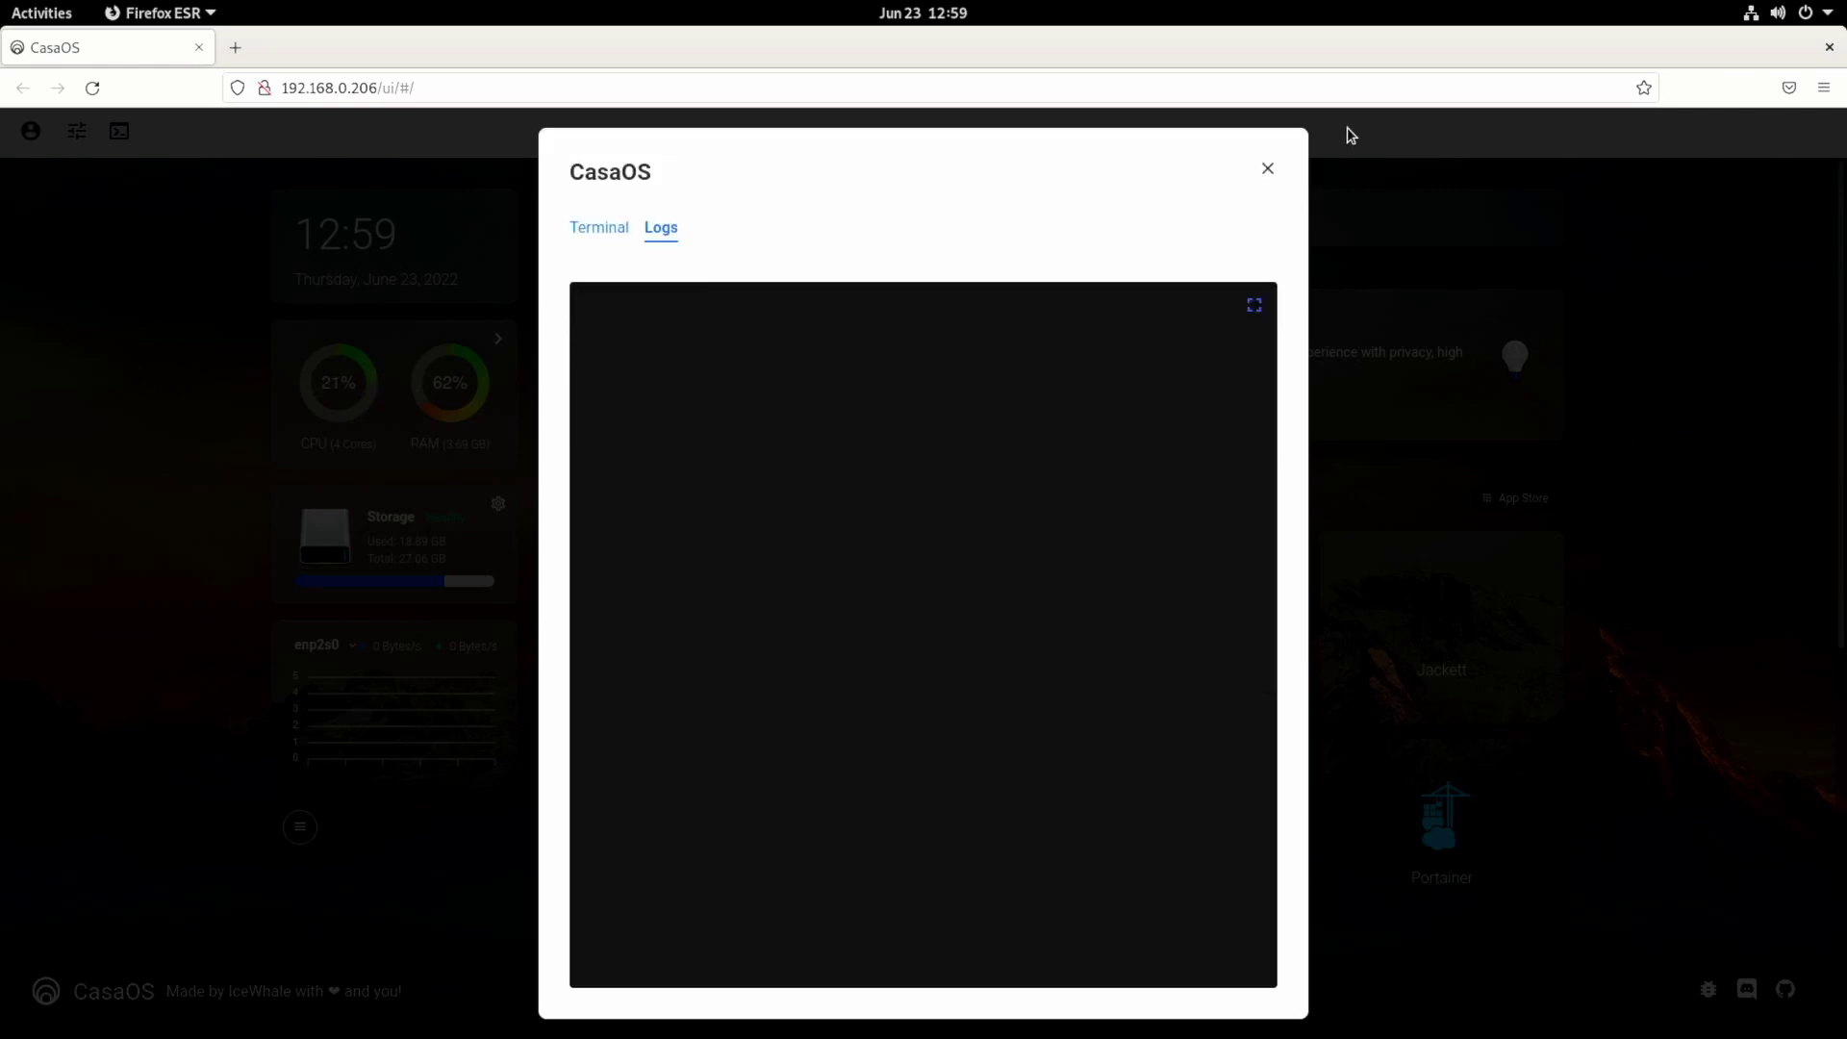
left_click(1267, 172)
- Open the App Store from the dashboard and scroll through its app catalogue
scroll(858, 695, "down", 5)
scroll(922, 733, "up", 5)
scroll(991, 866, "down", 3)
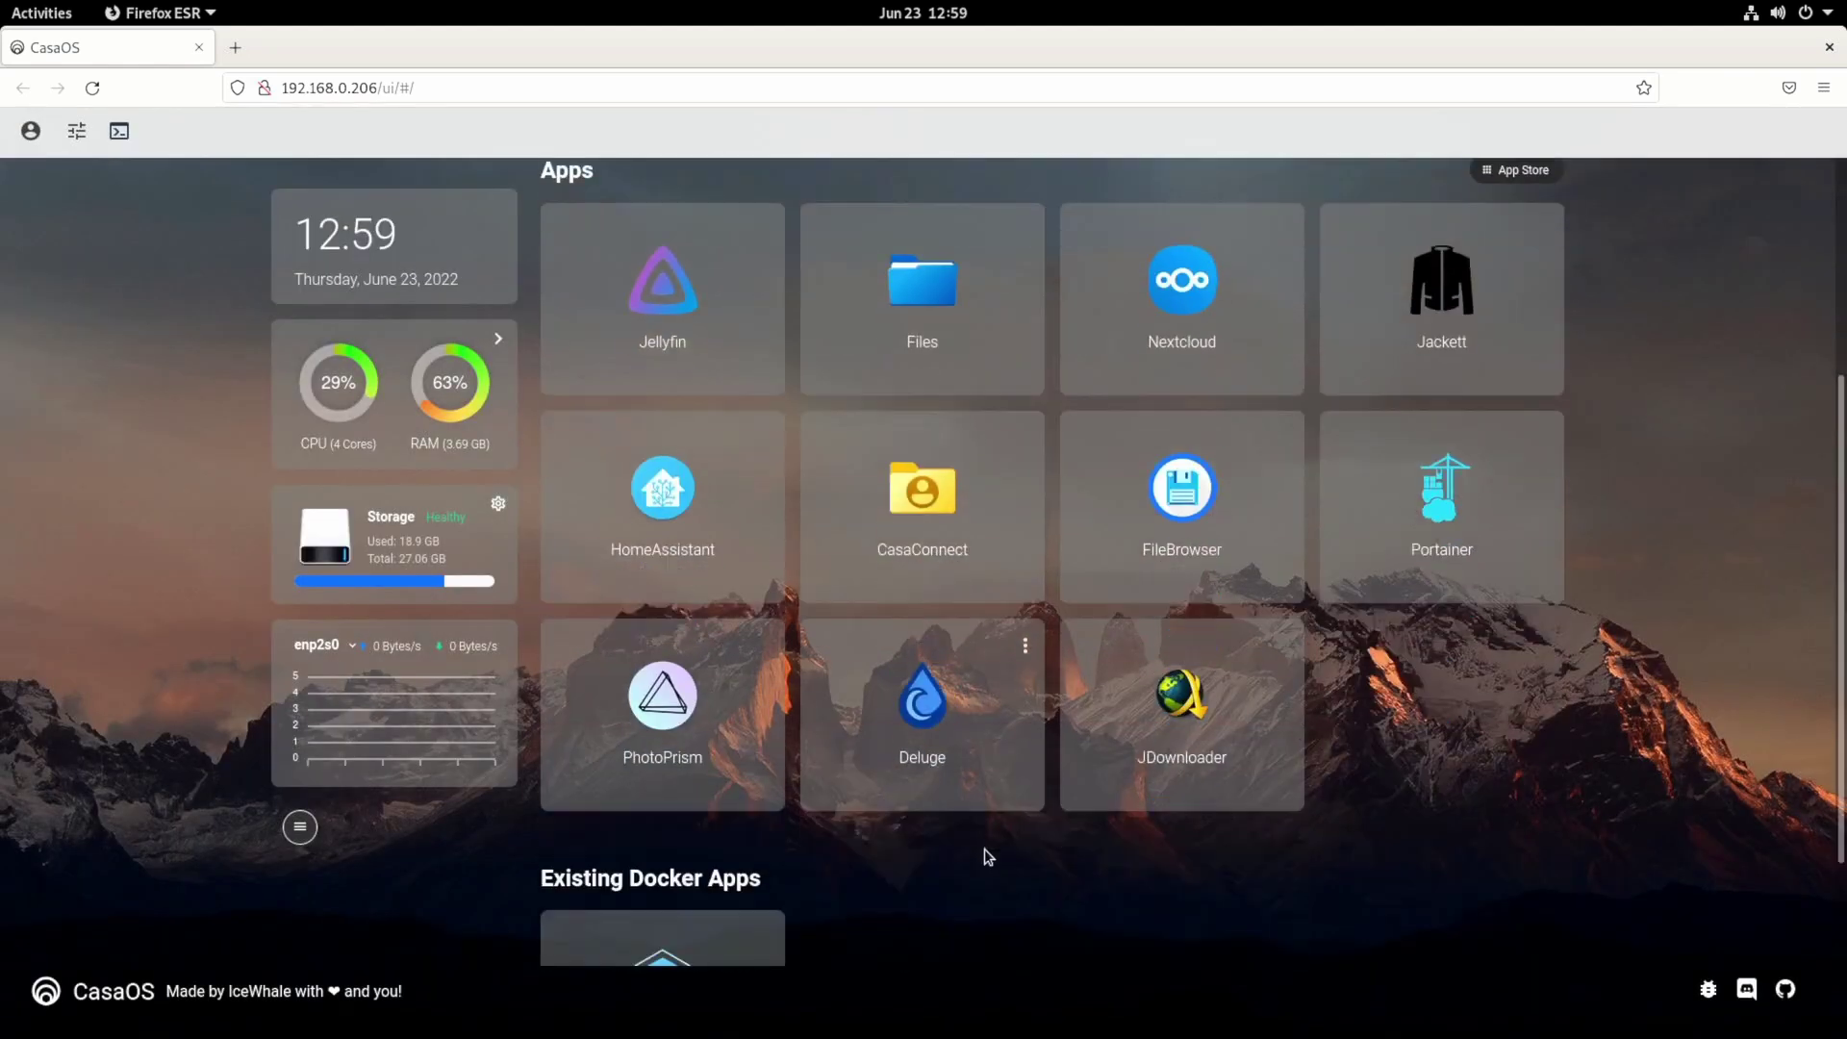
scroll(985, 846, "up", 3)
scroll(1161, 676, "down", 2)
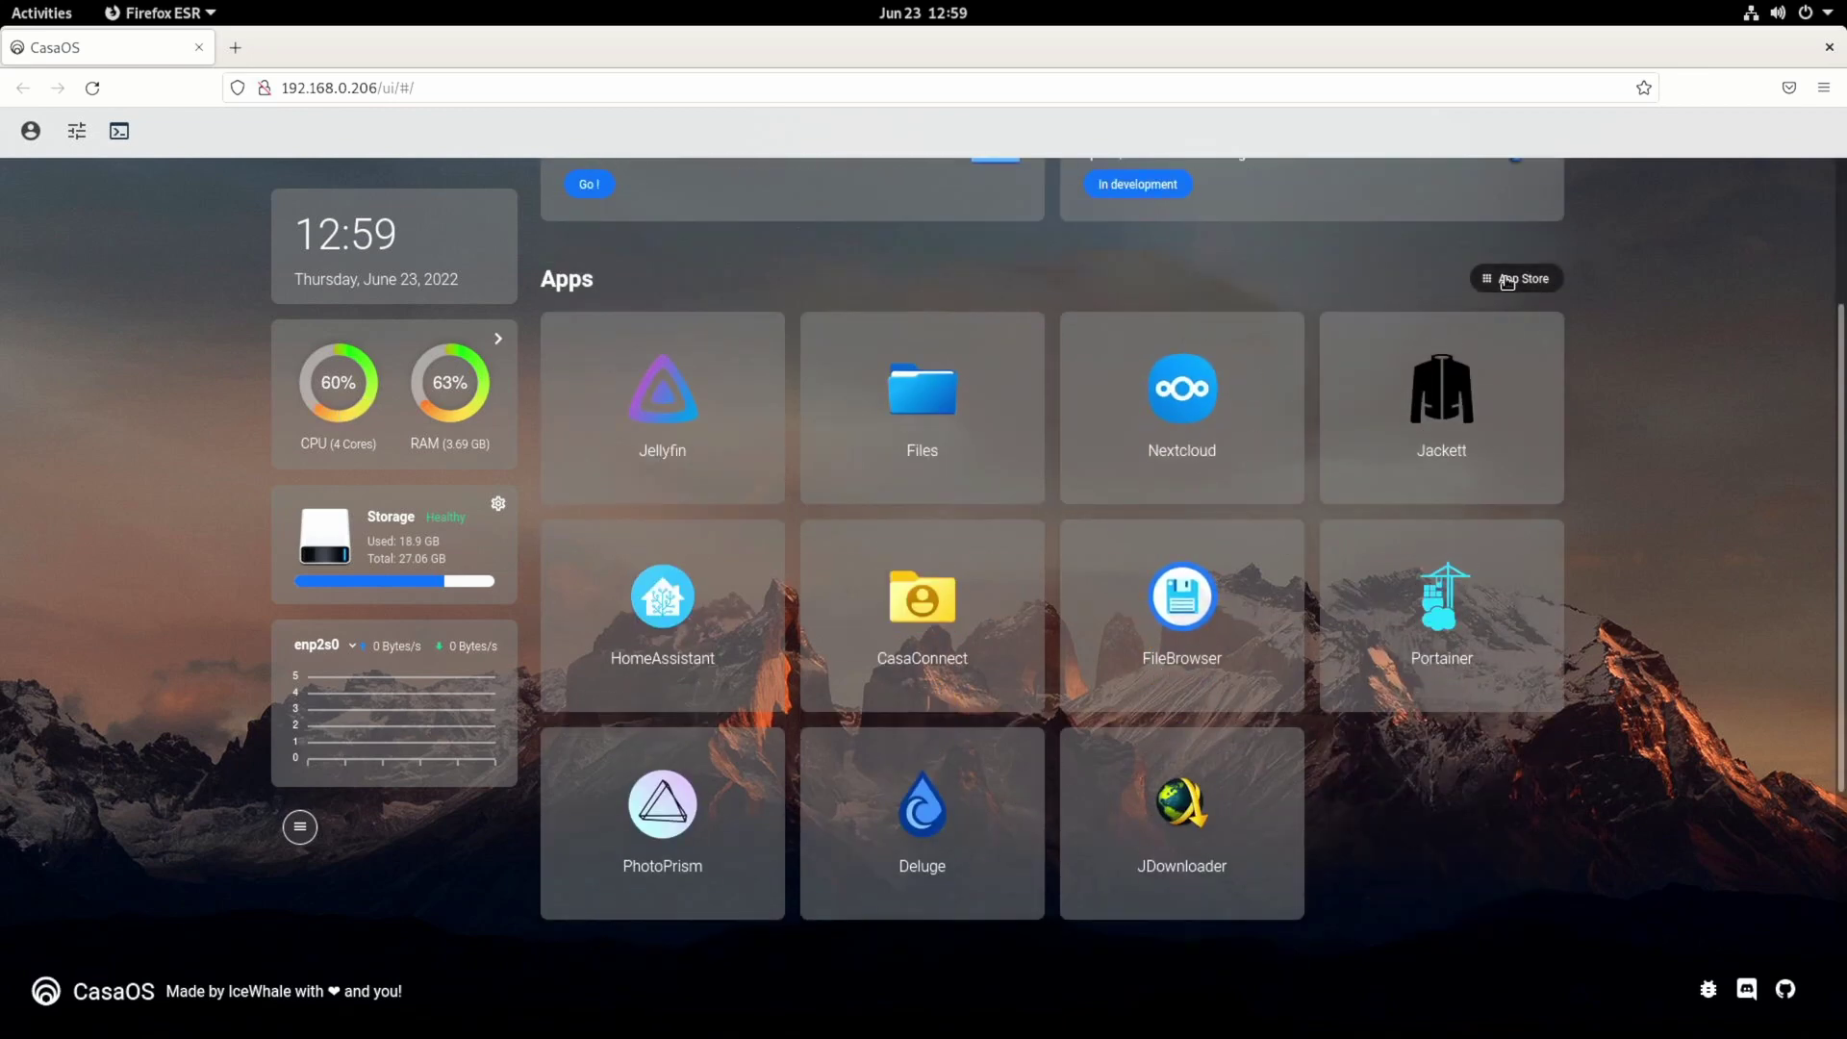
left_click(1504, 279)
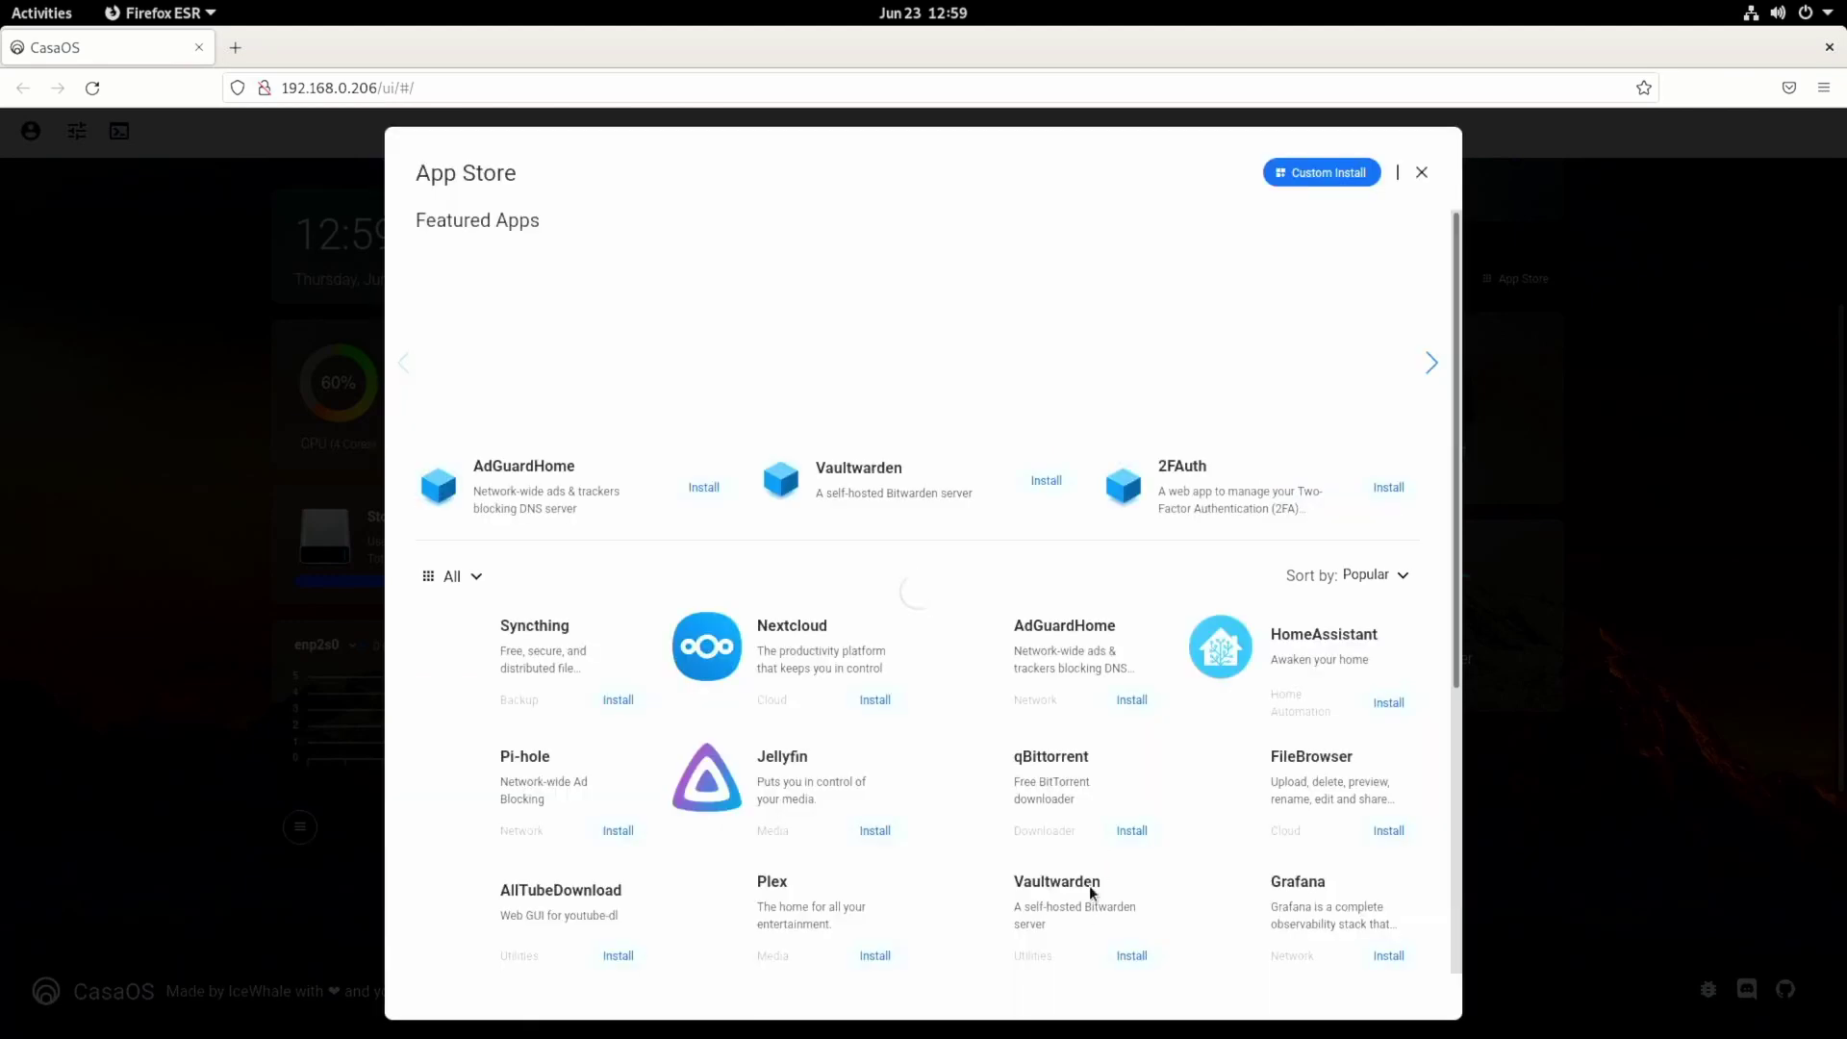
scroll(1049, 851, "down", 4)
scroll(1048, 852, "up", 4)
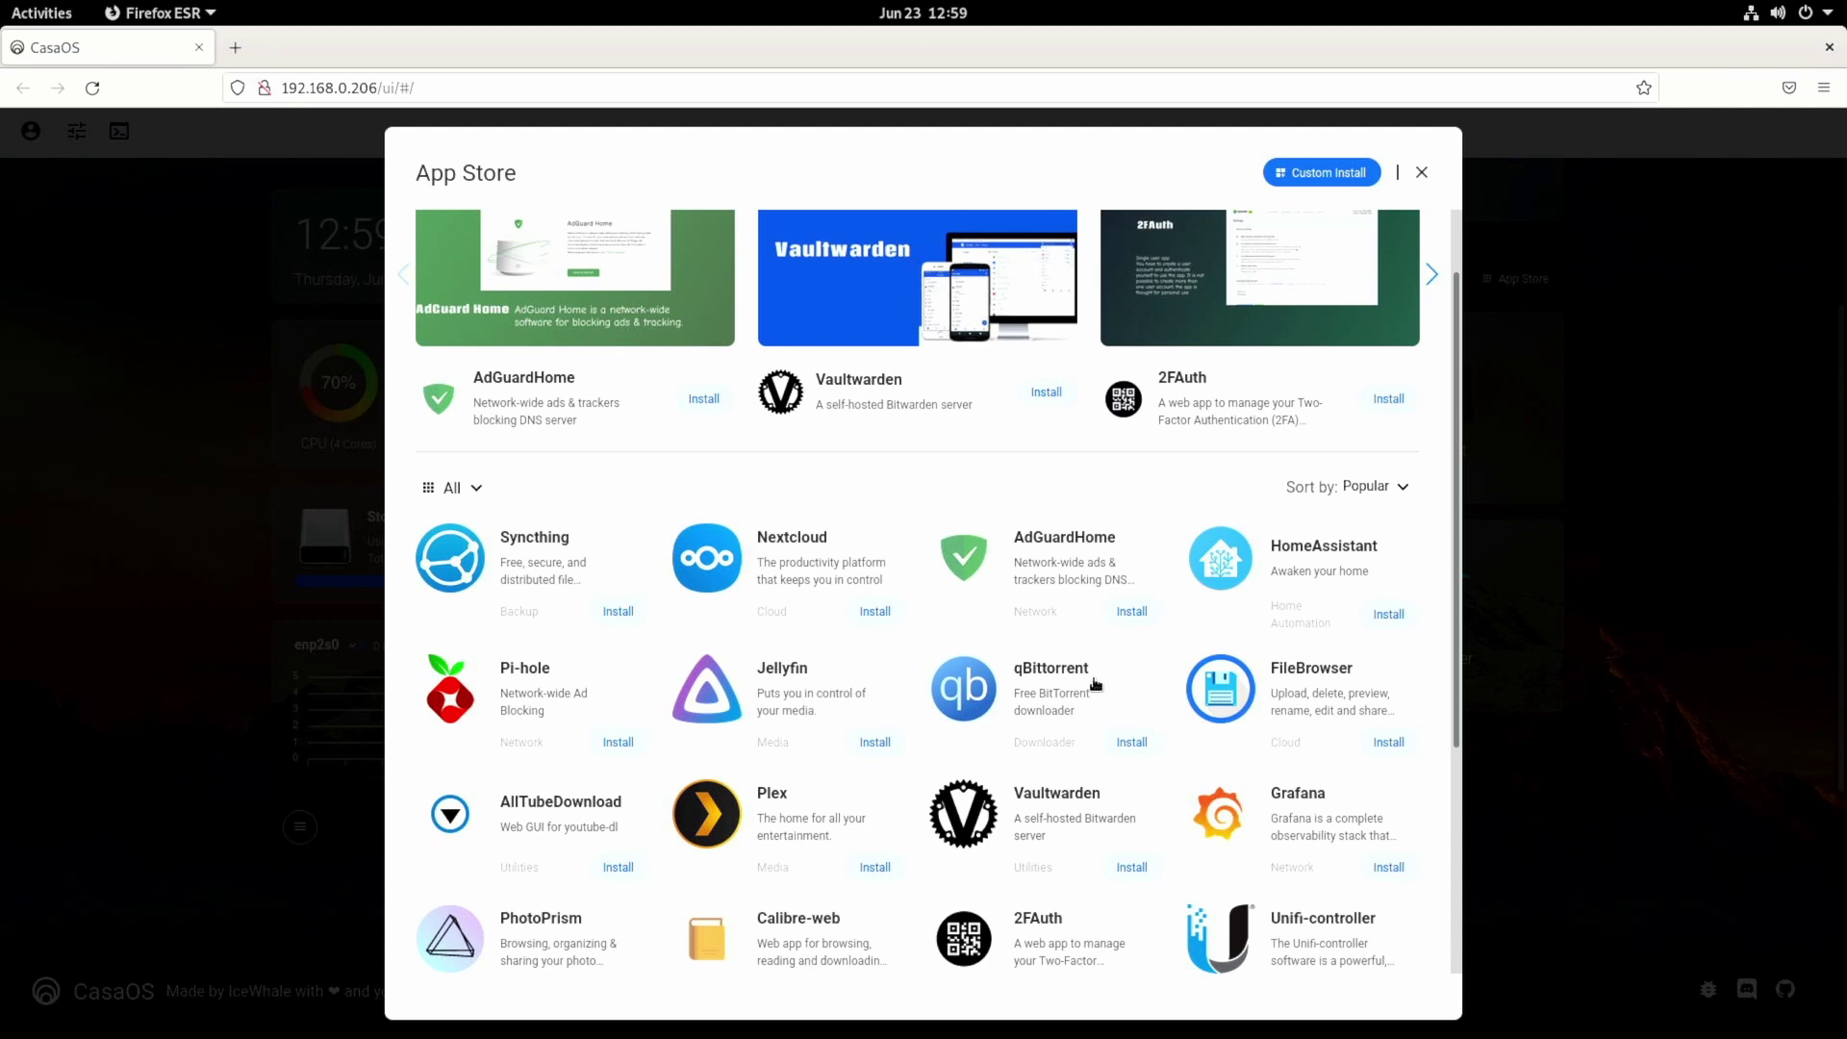
scroll(1010, 760, "down", 2)
scroll(1010, 760, "down", 1)
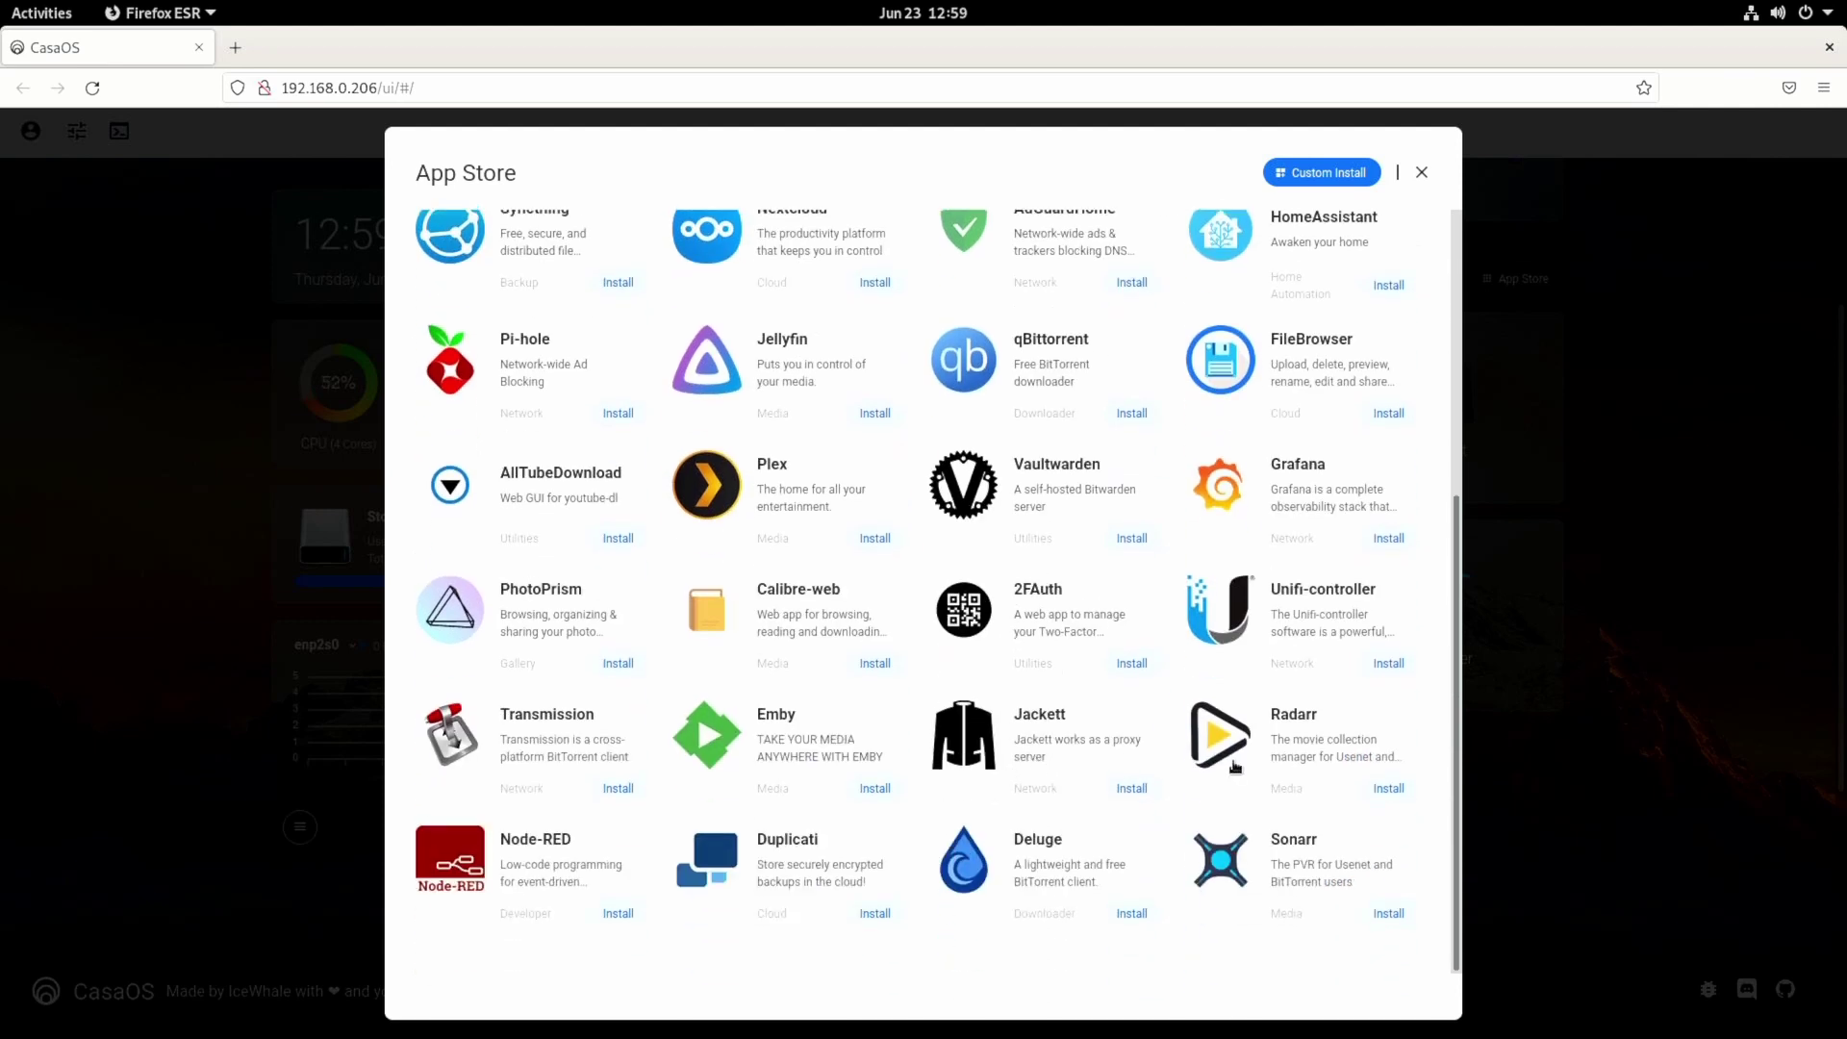
- View Radarr's details page, go back, and scroll to the top of the catalogue
left_click(1285, 754)
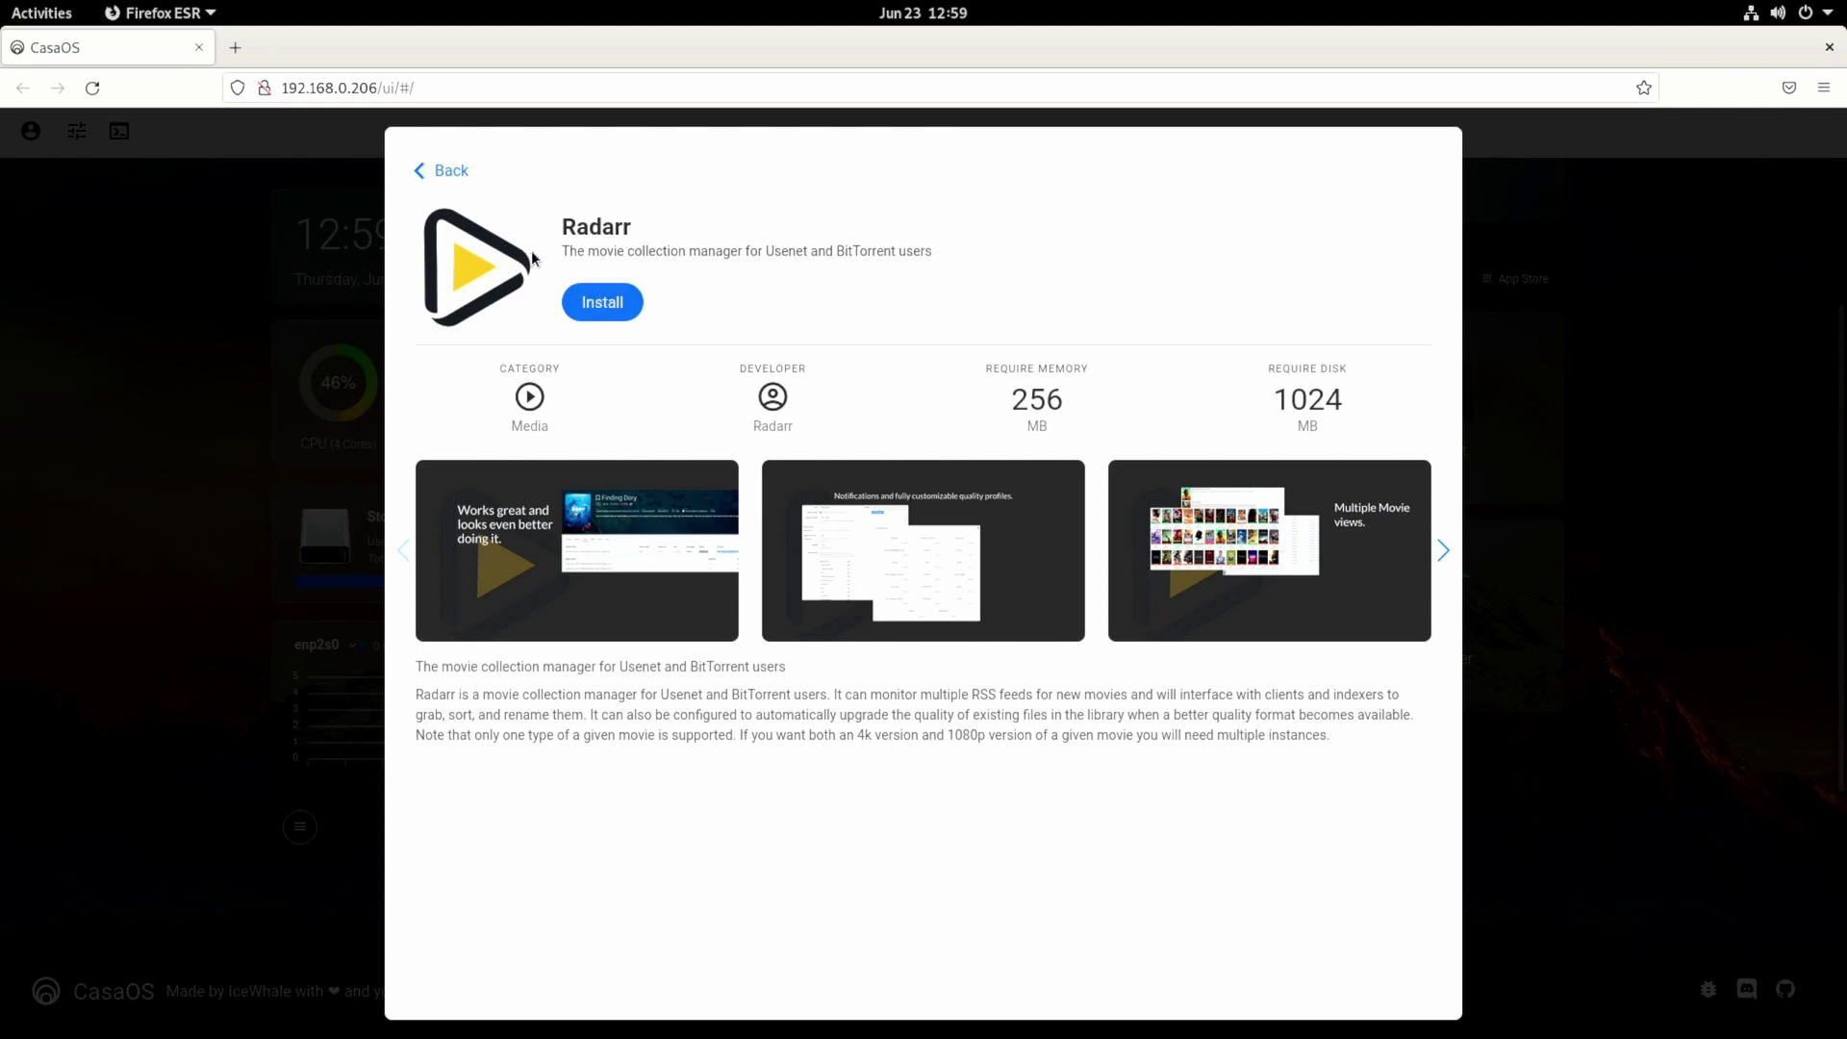
left_click(450, 170)
scroll(919, 717, "up", 3)
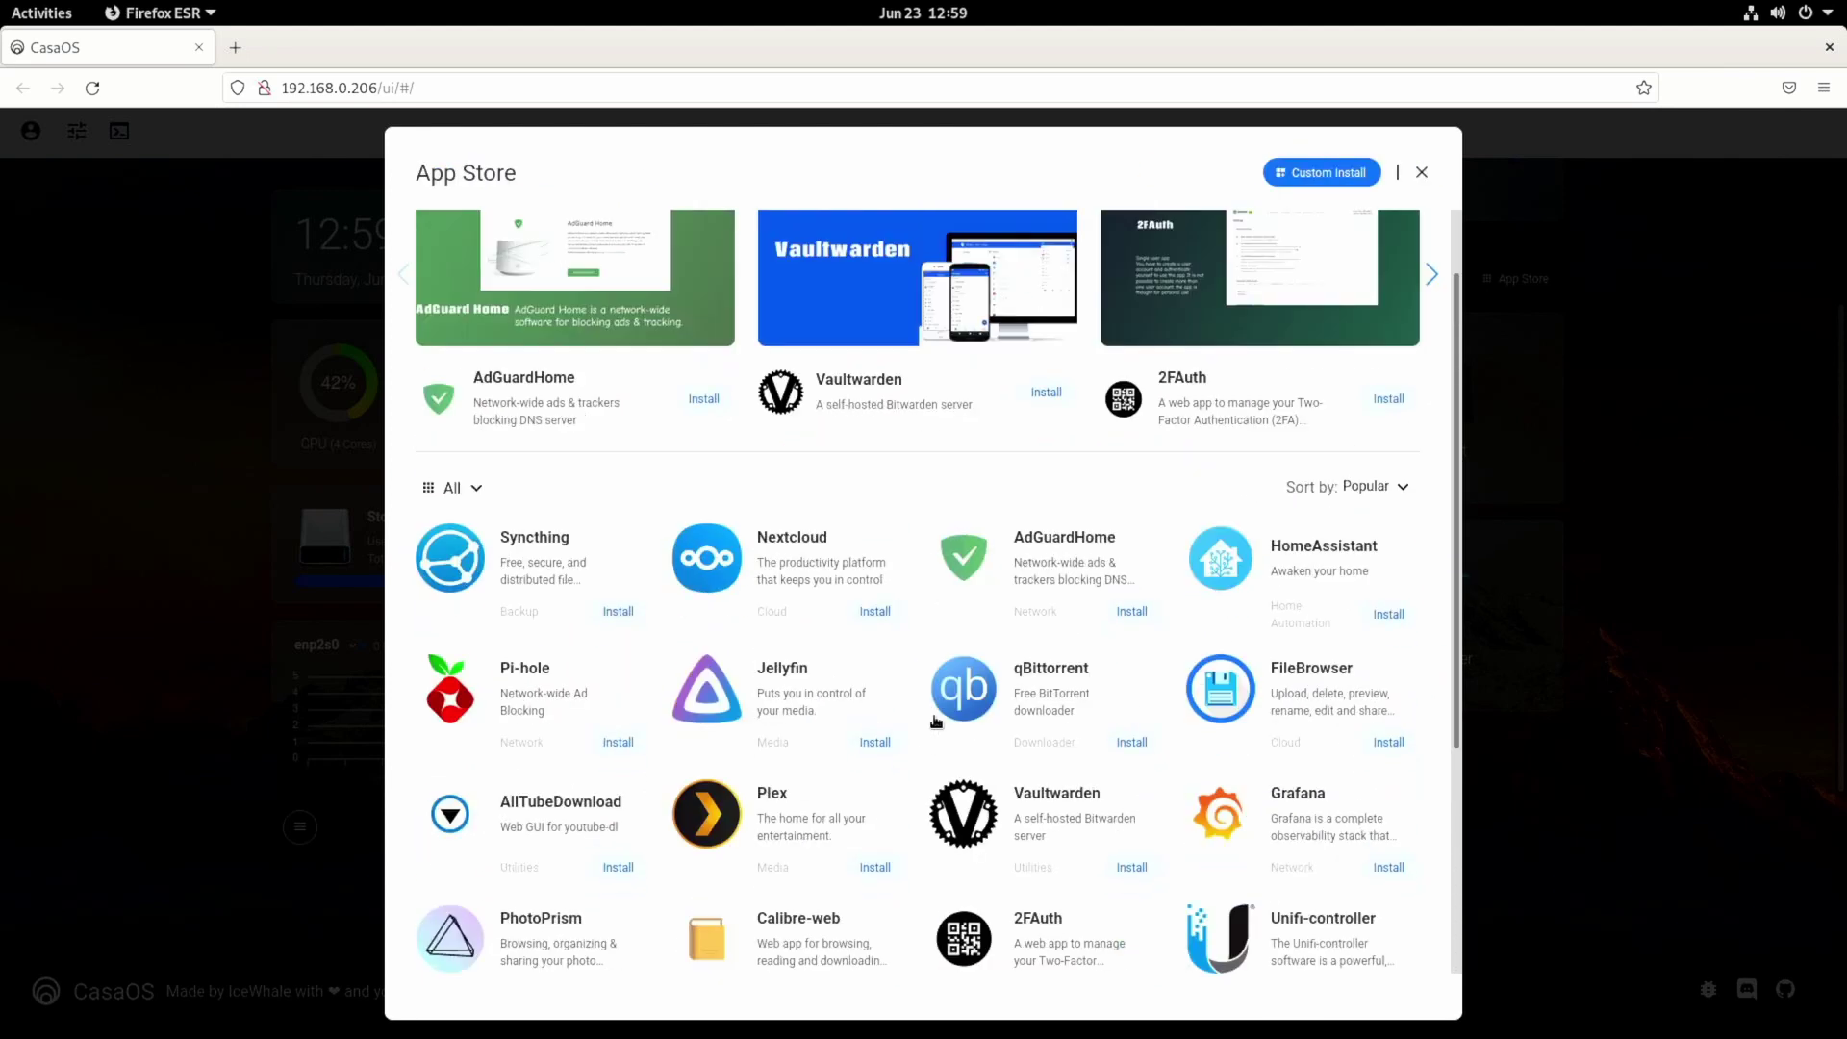
scroll(934, 715, "up", 2)
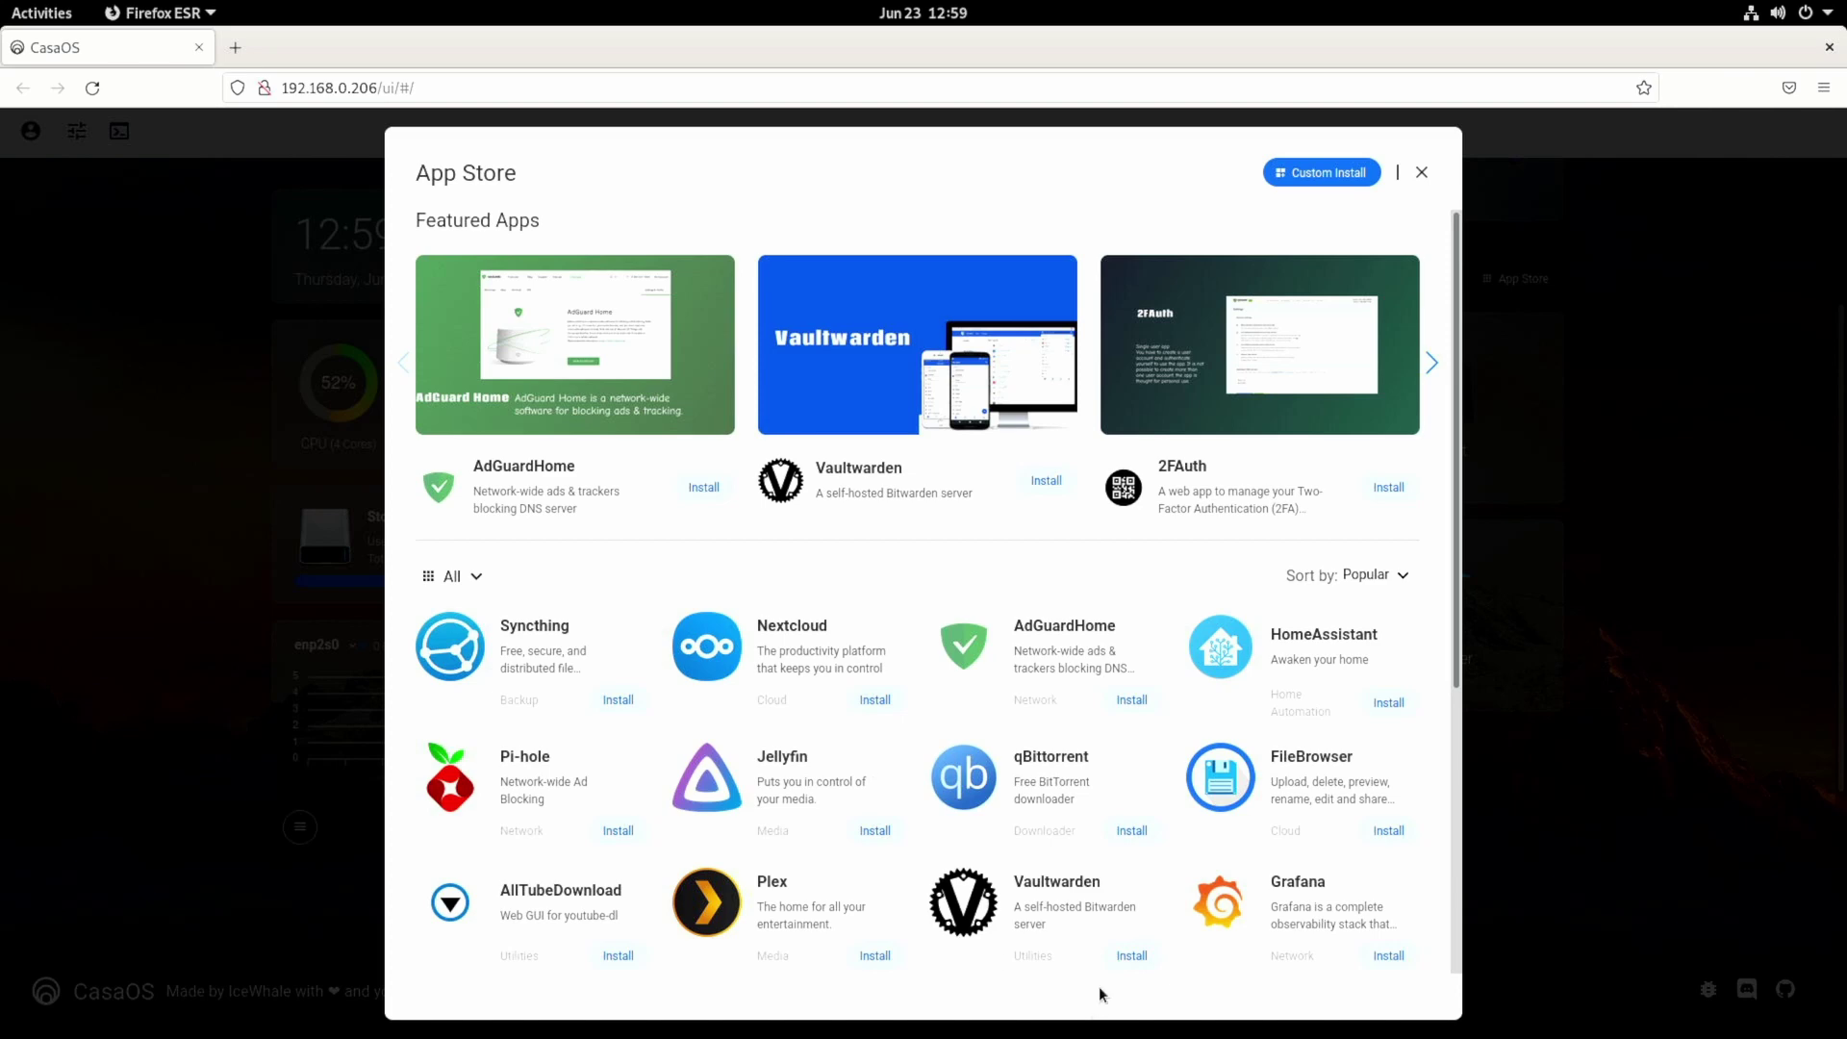
scroll(1177, 806, "down", 5)
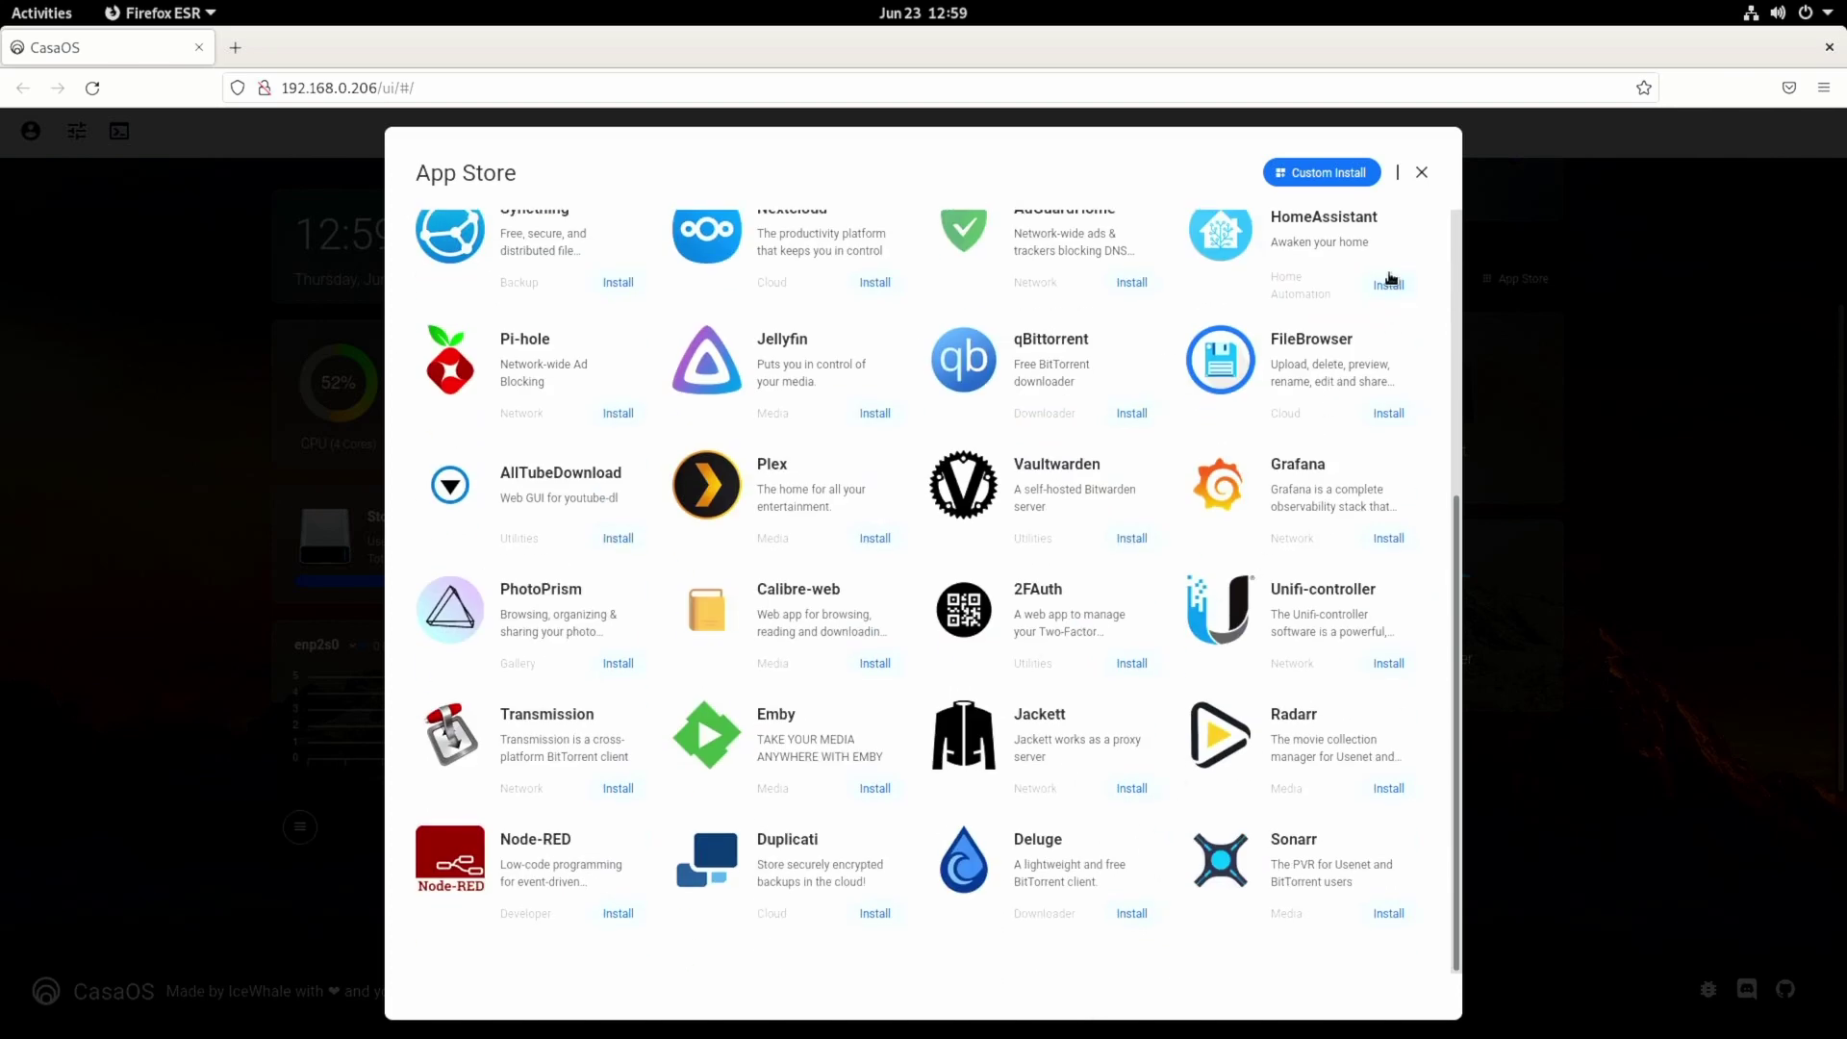
scroll(1347, 252, "up", 5)
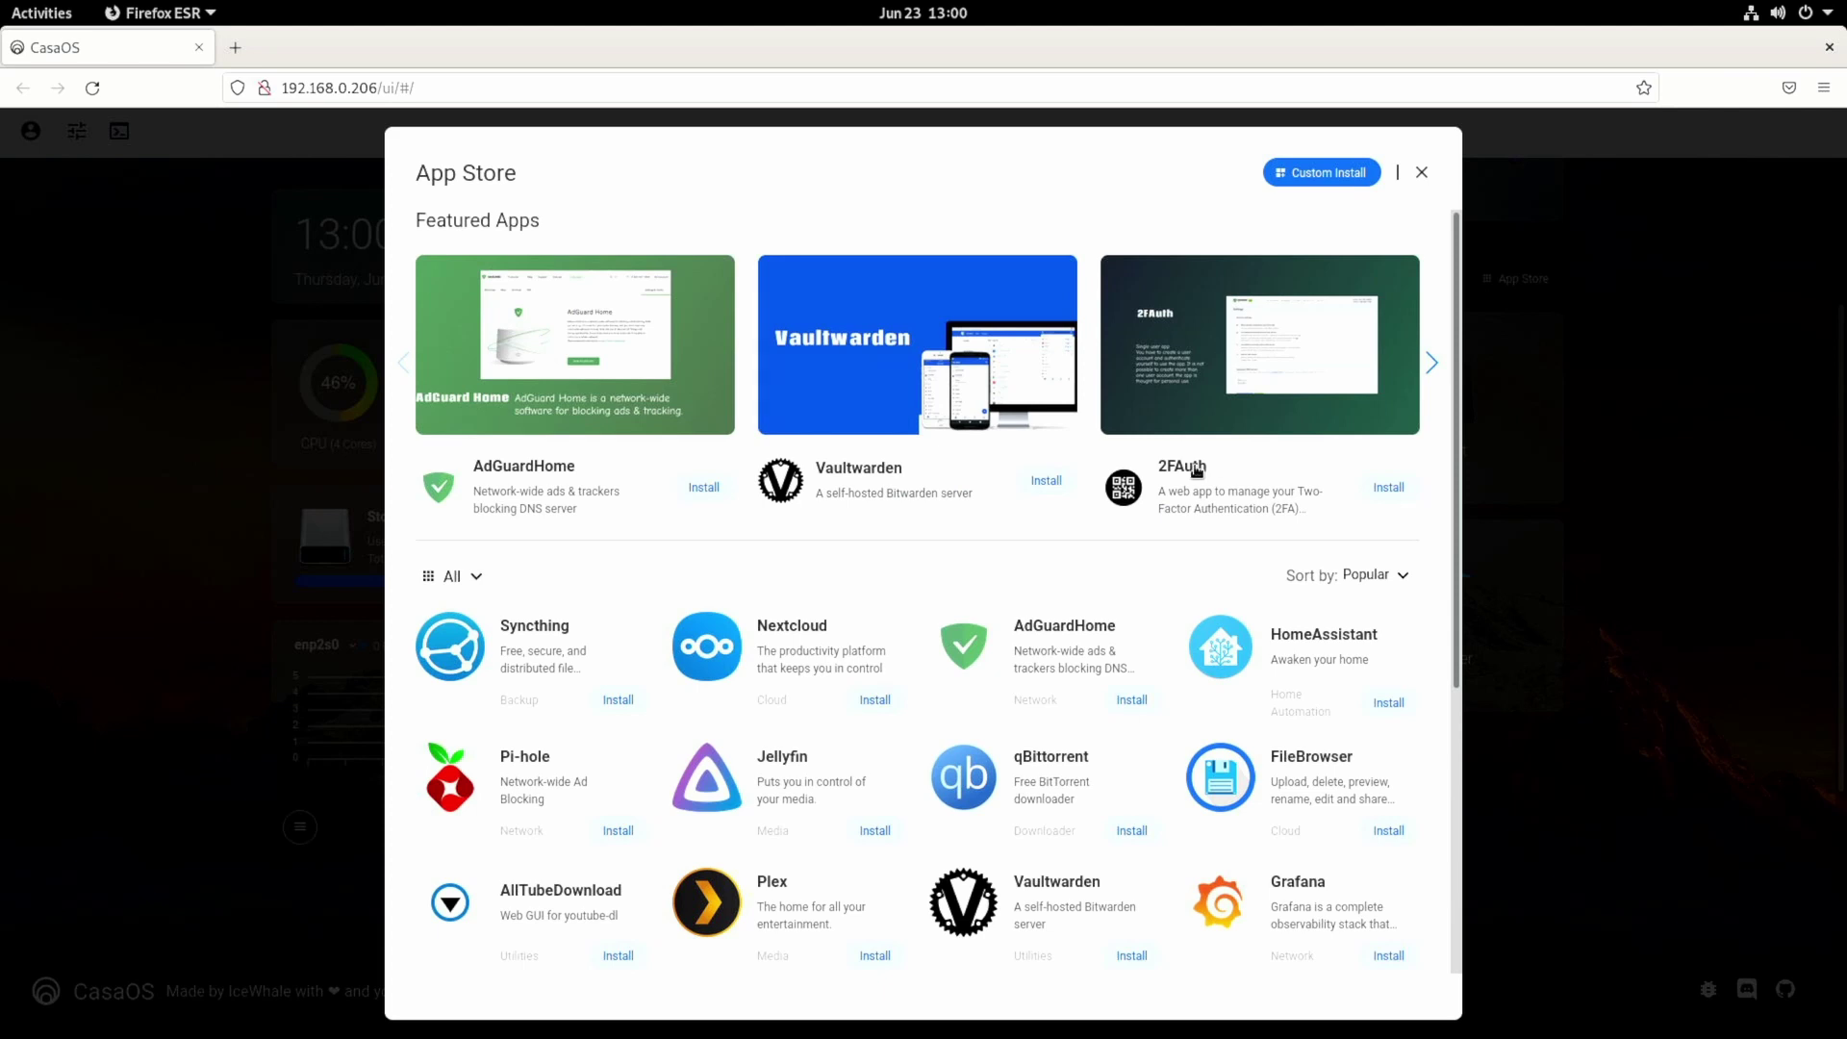
- Open the Custom Install form and look over its Docker Image field
left_click(1308, 177)
scroll(869, 488, "down", 5)
scroll(877, 493, "up", 5)
left_click(779, 252)
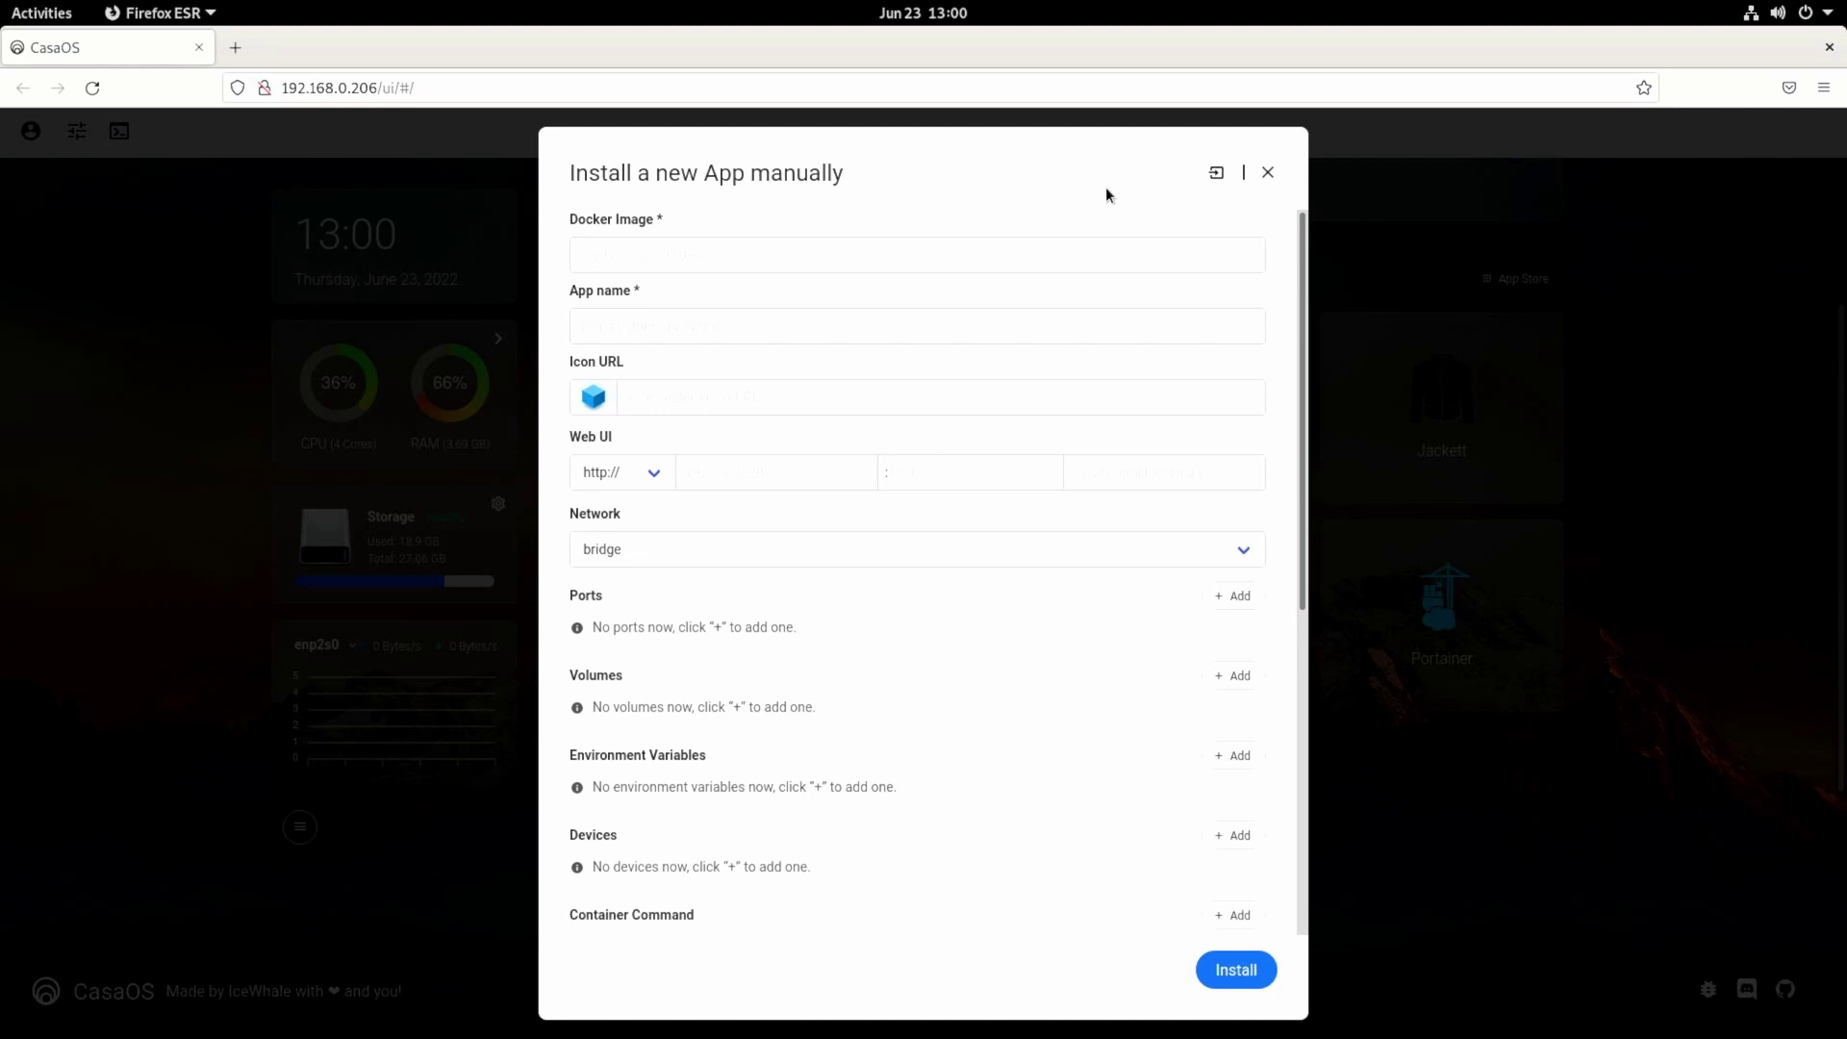
- Close the install form and scroll down to the Existing Docker Apps section showing code-server
left_click(1267, 173)
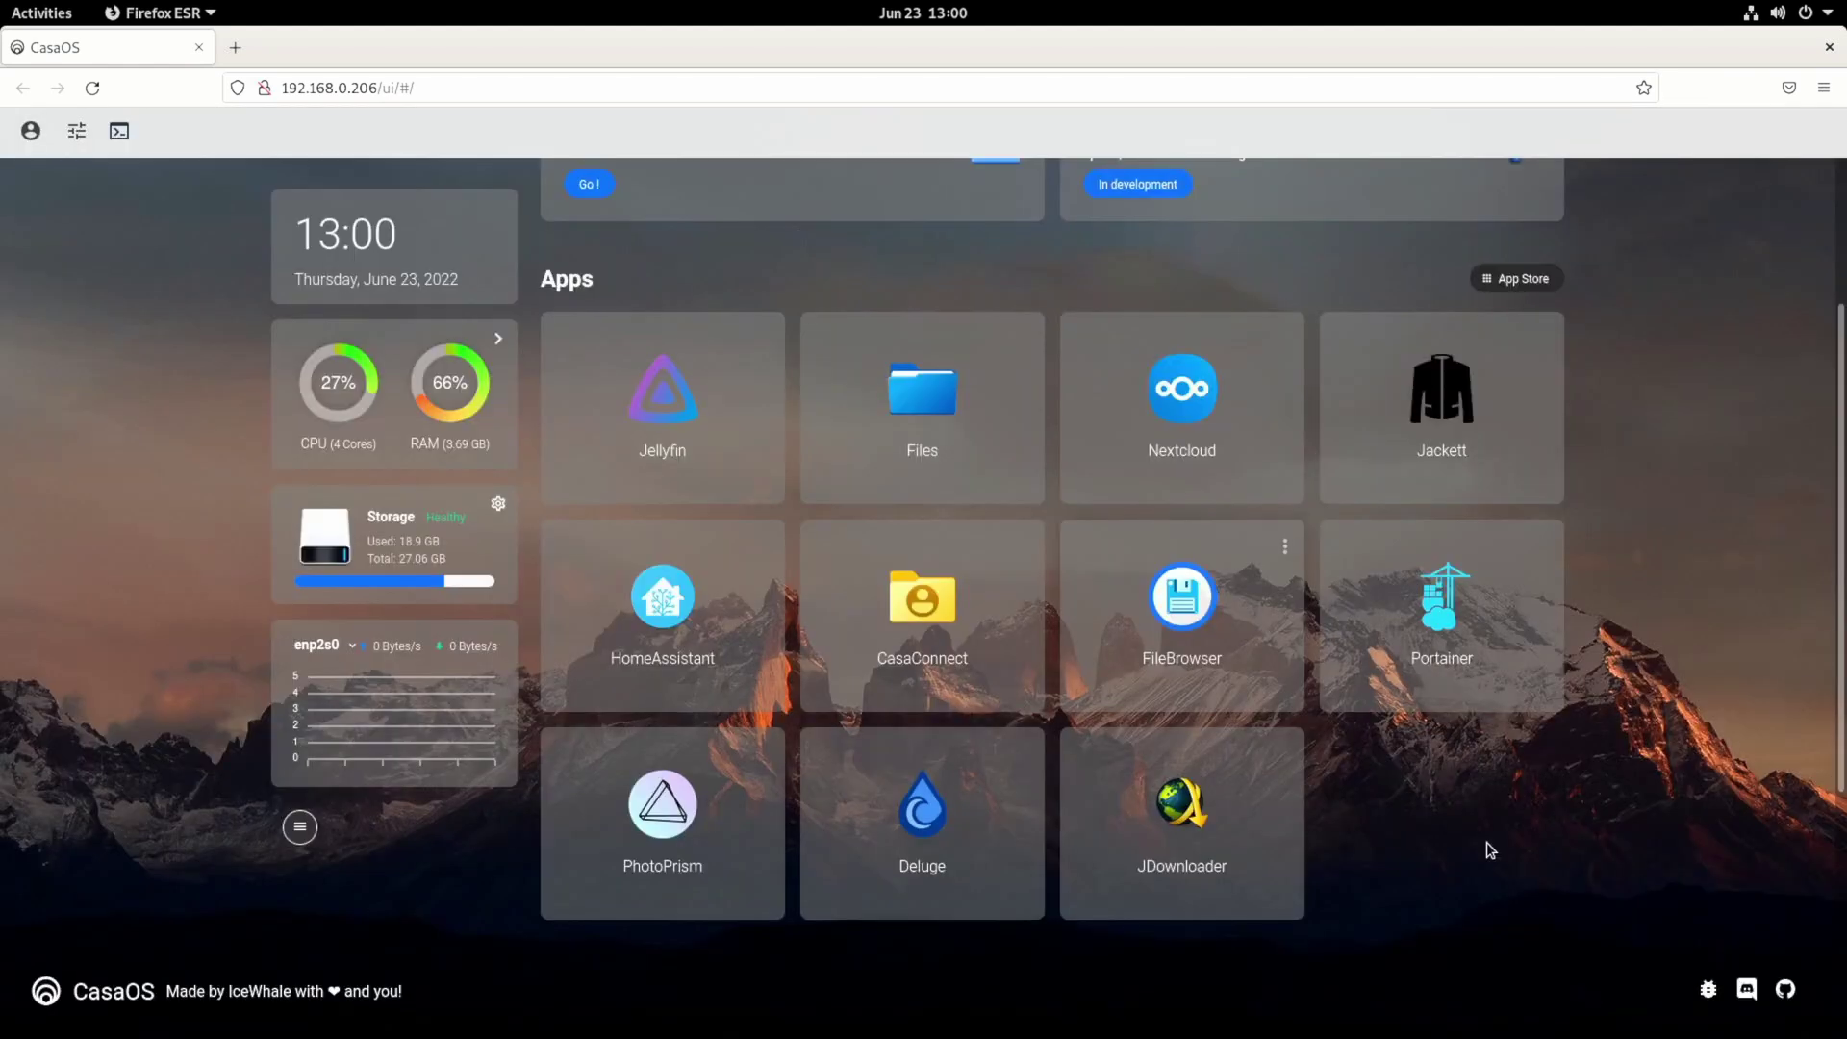
scroll(1490, 851, "down", 3)
scroll(1489, 823, "up", 5)
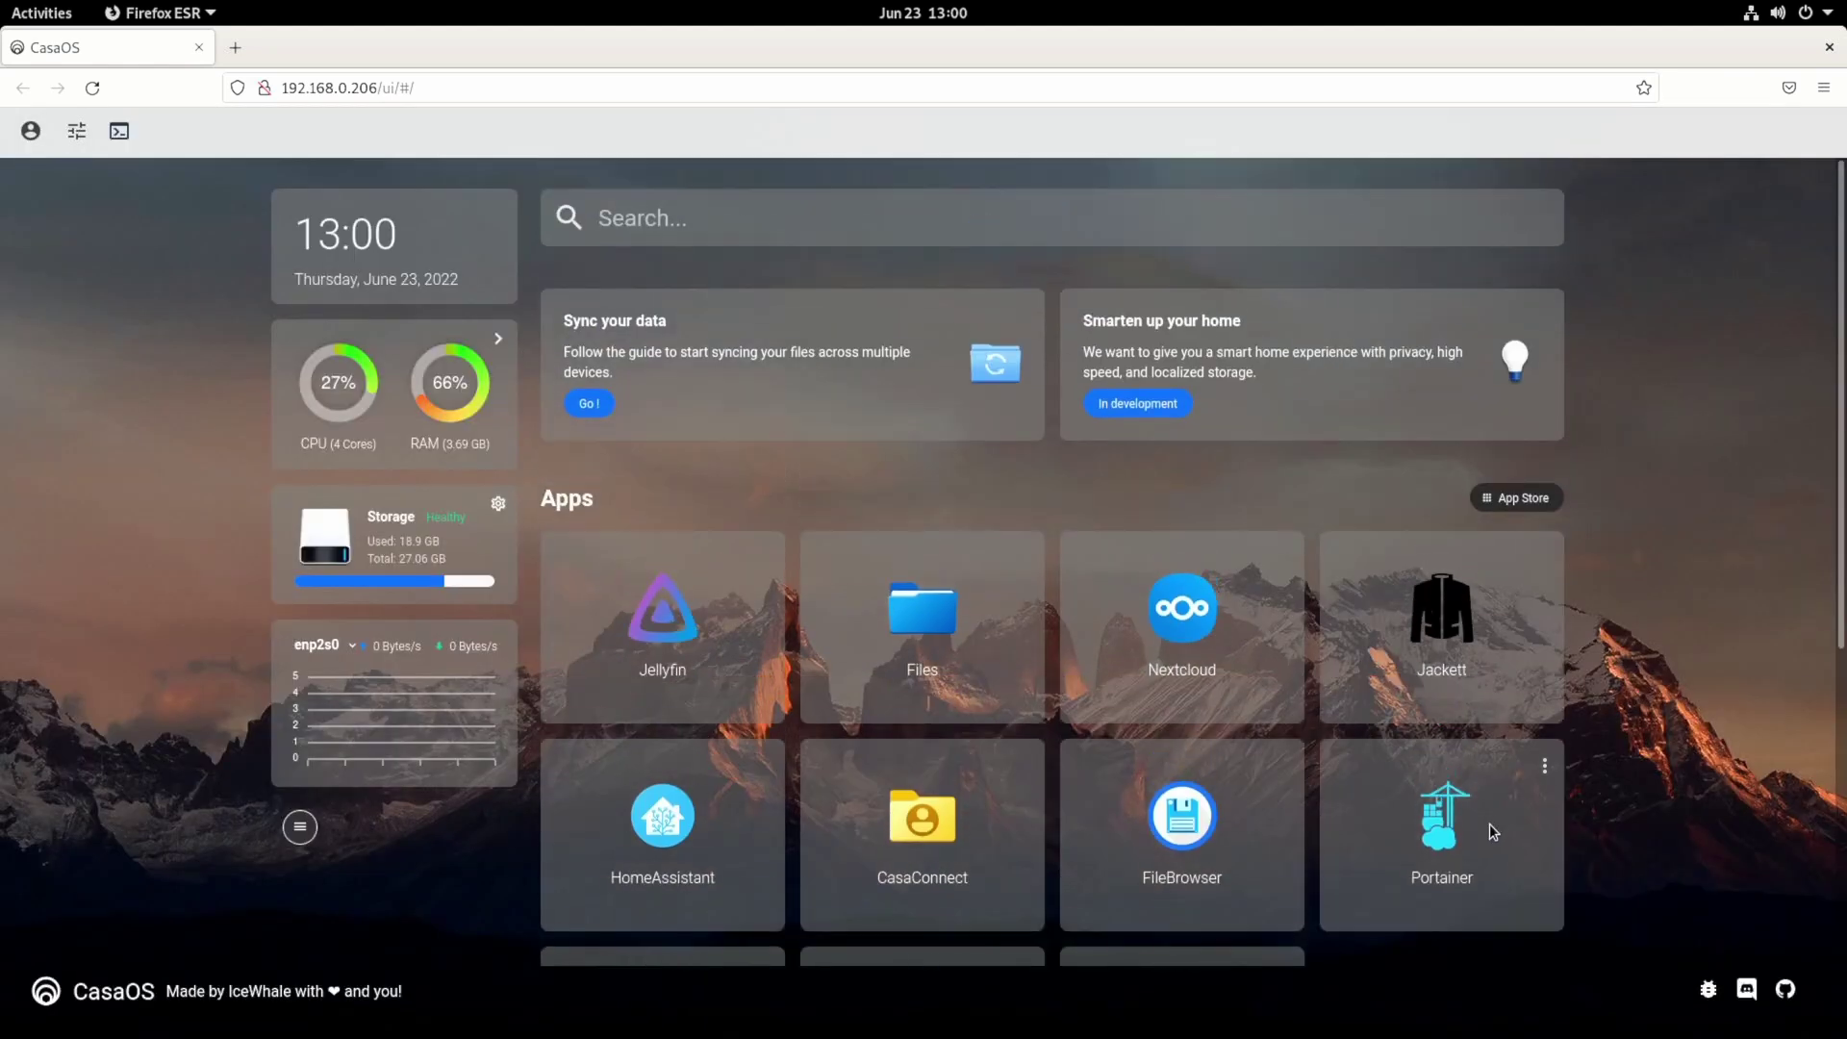
scroll(1485, 828, "down", 1)
scroll(1469, 813, "down", 4)
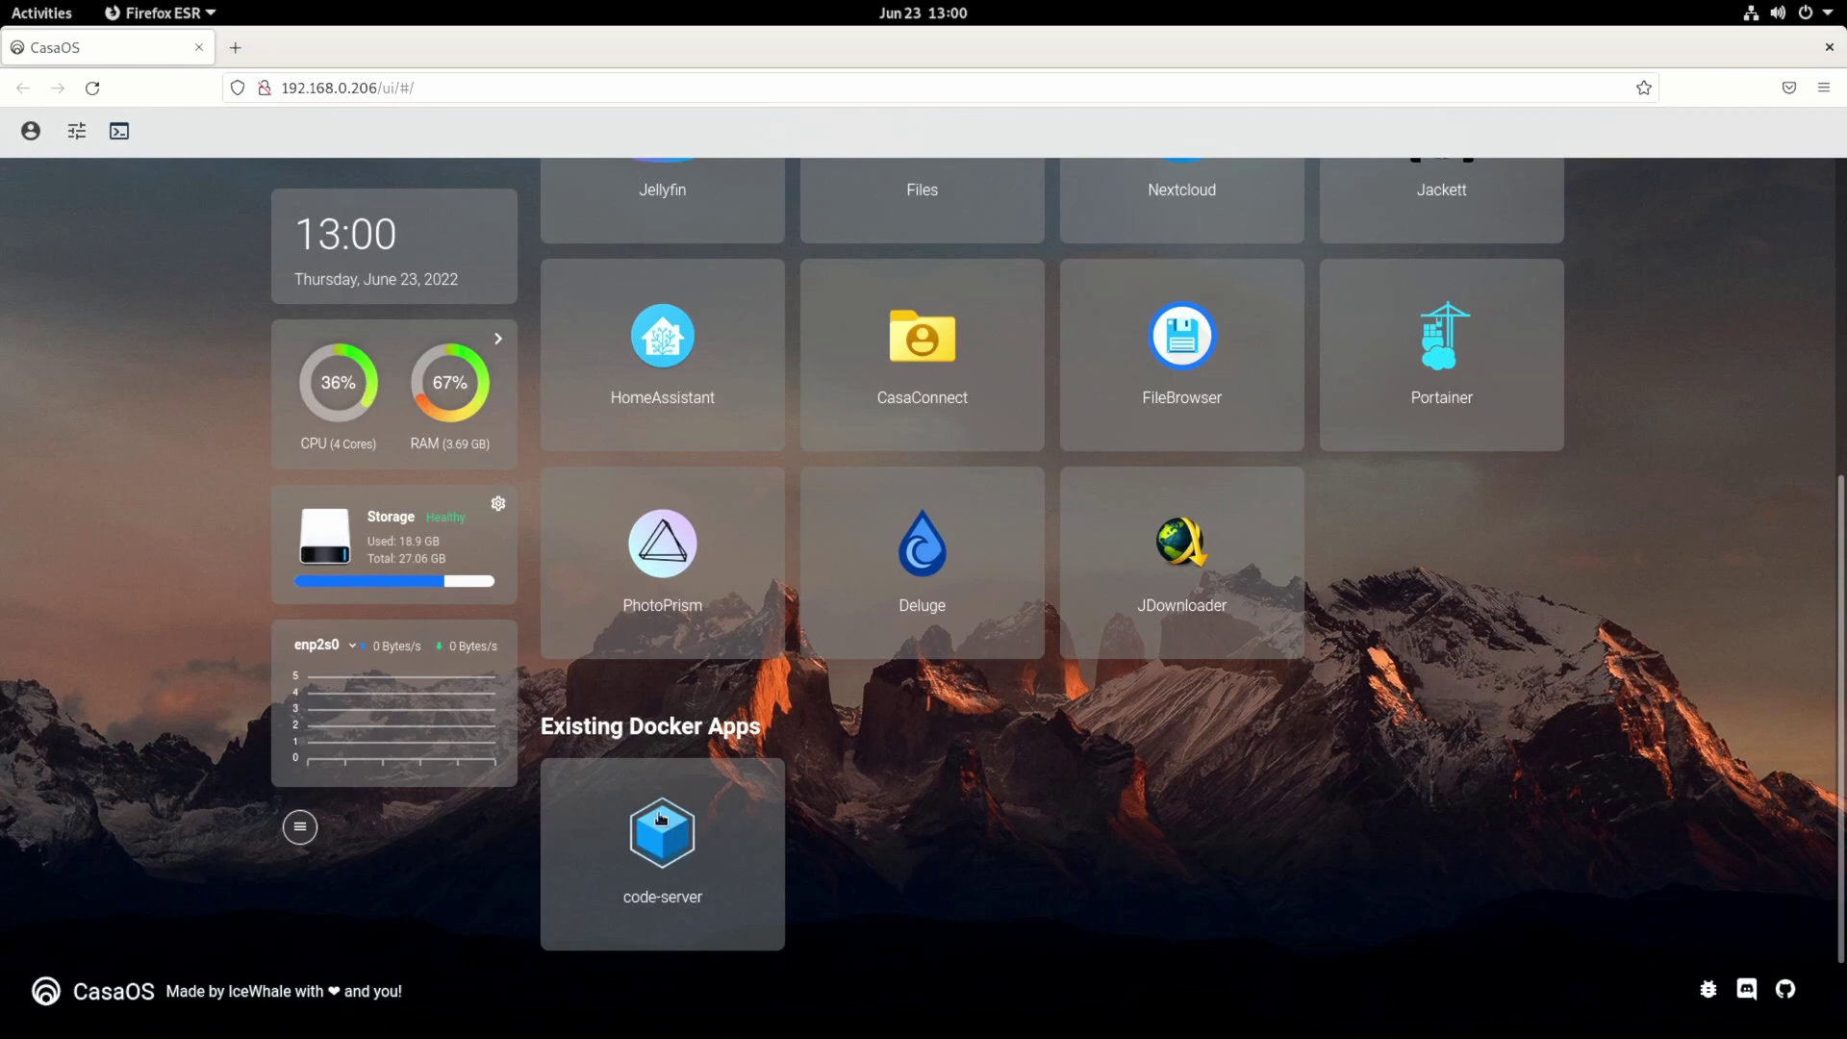
- Open the code-server tile's import dialog, review its Icon URL, and save the import
left_click(666, 854)
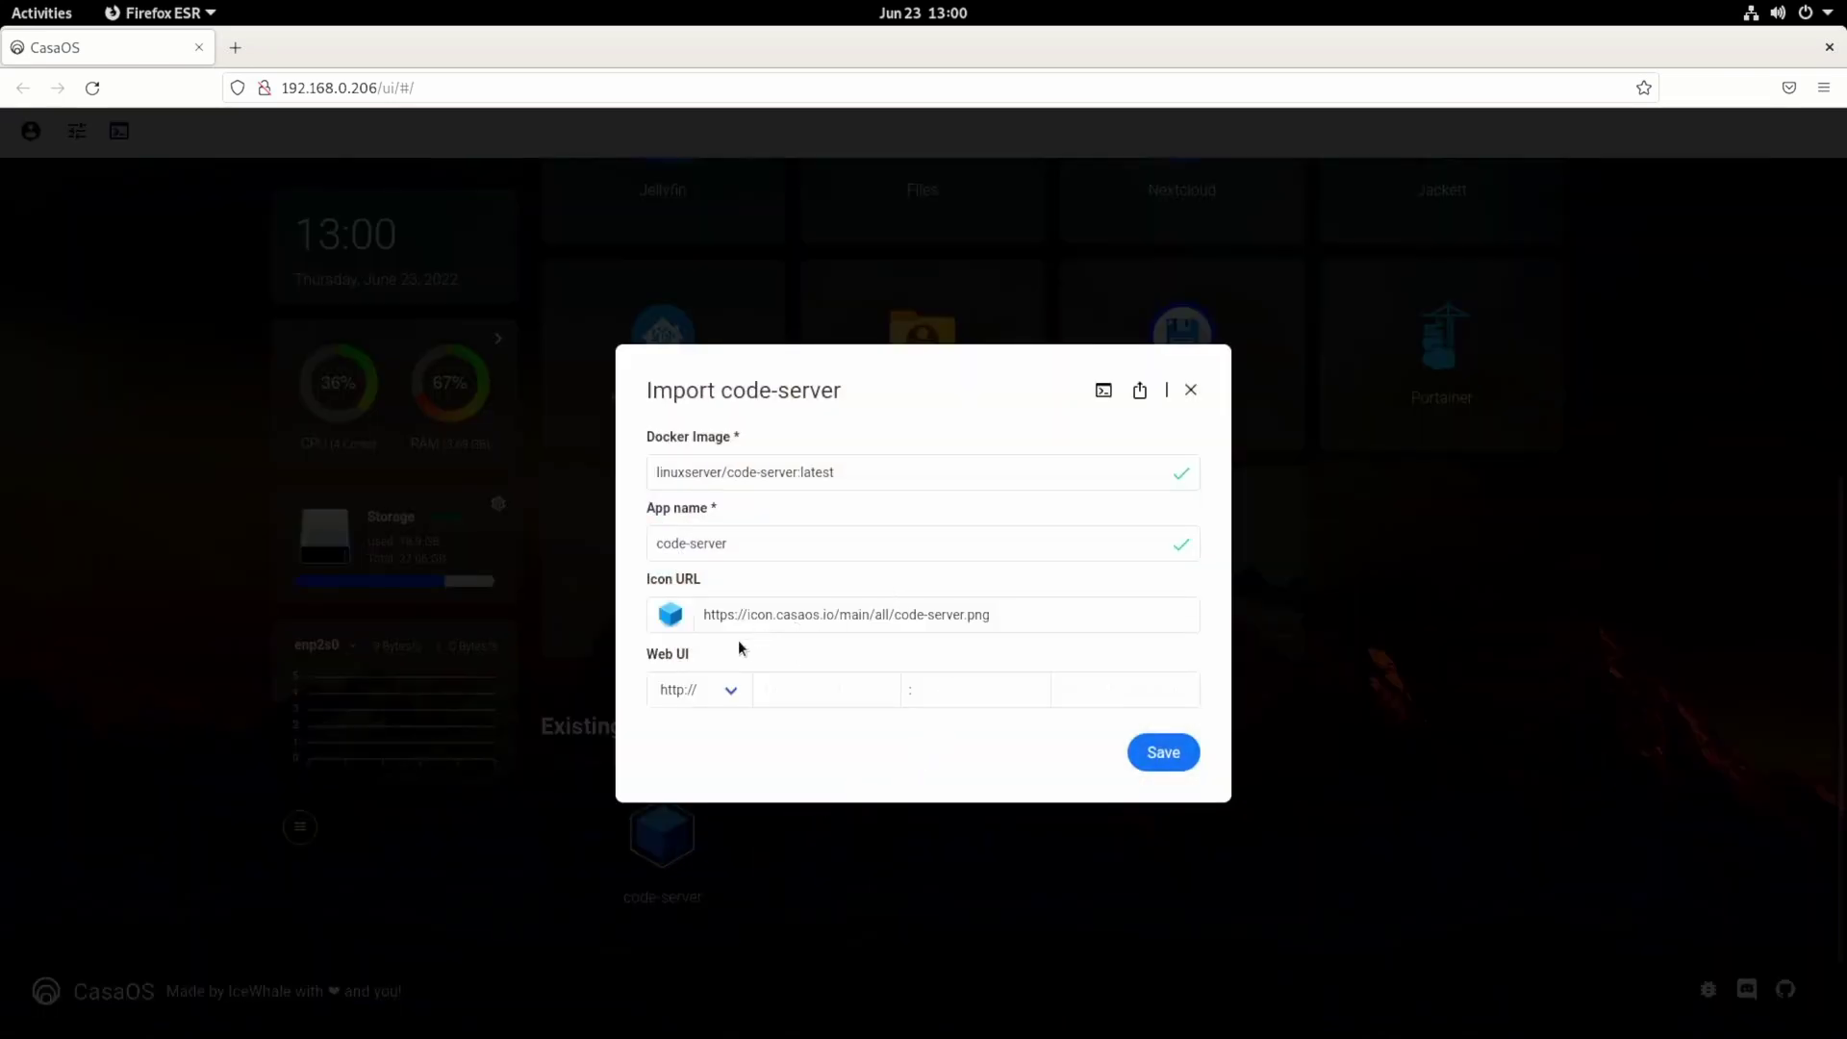
left_click(712, 617)
left_click_drag(707, 620, 999, 620)
left_click(998, 620)
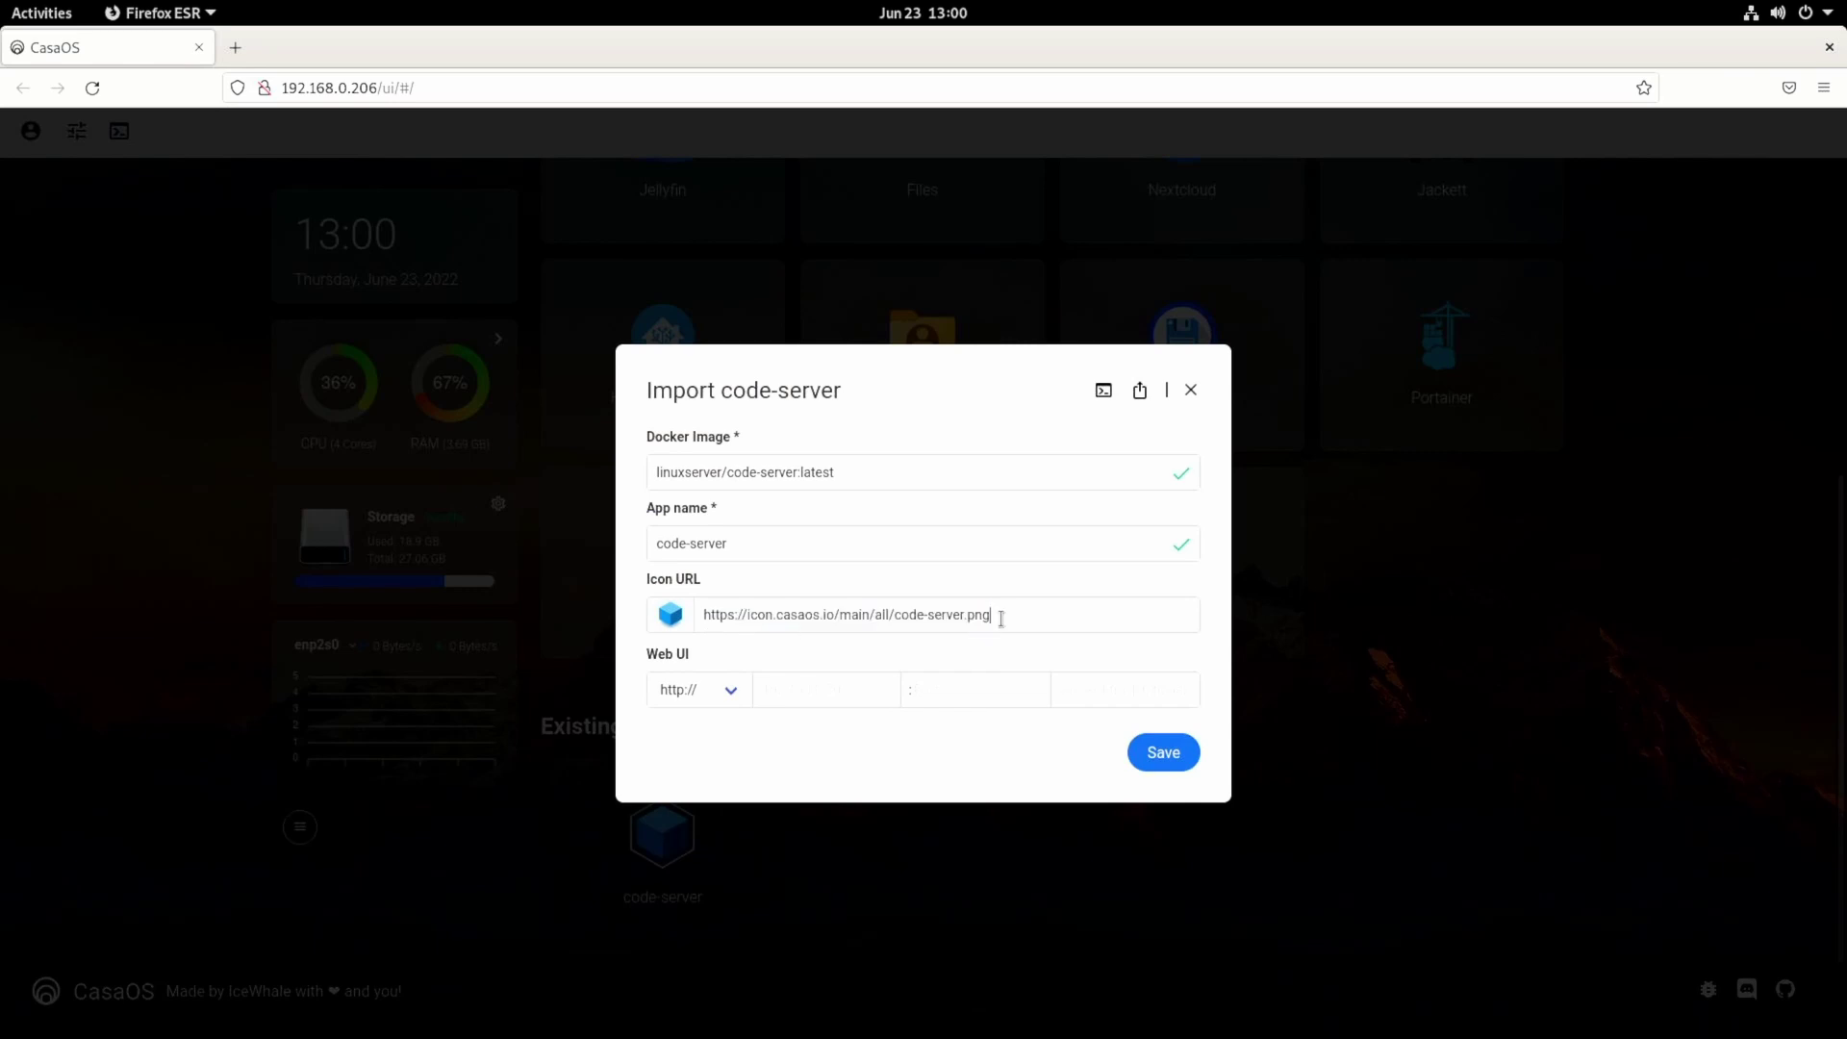
left_click(1169, 752)
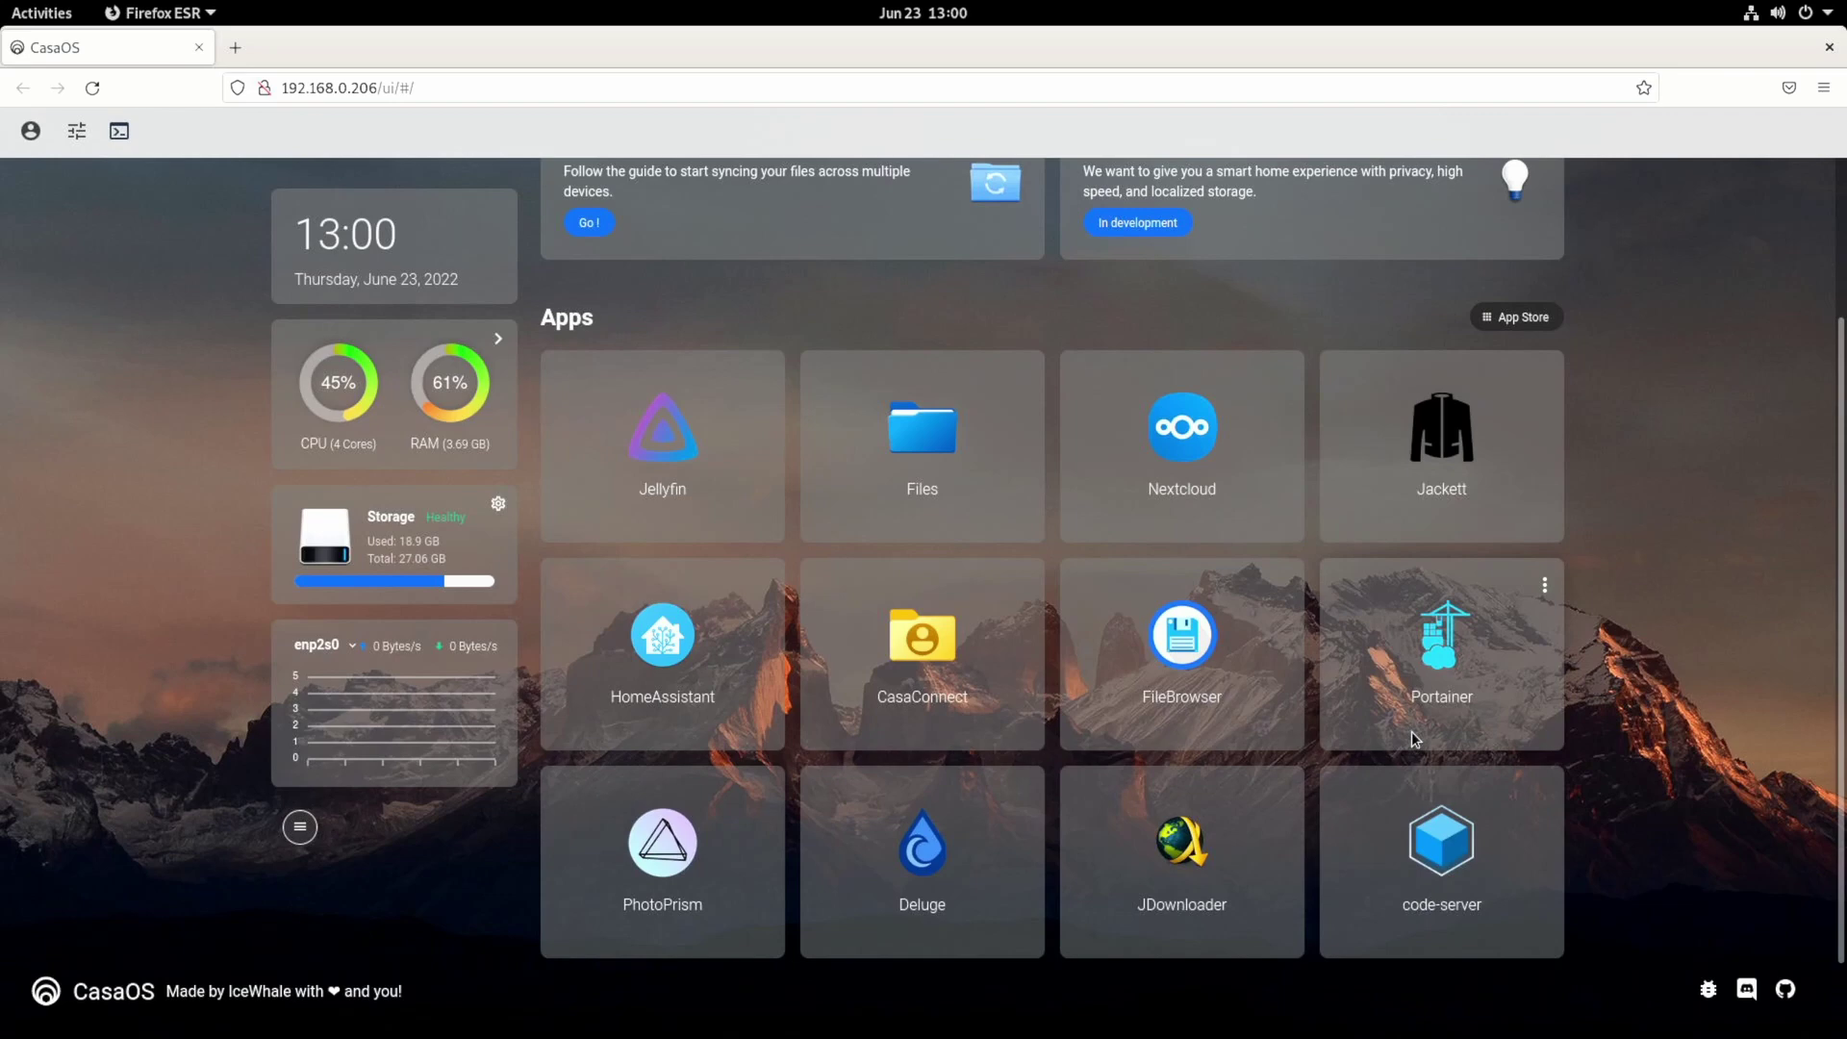
scroll(1418, 720, "up", 2)
scroll(1420, 724, "down", 2)
scroll(1421, 727, "up", 2)
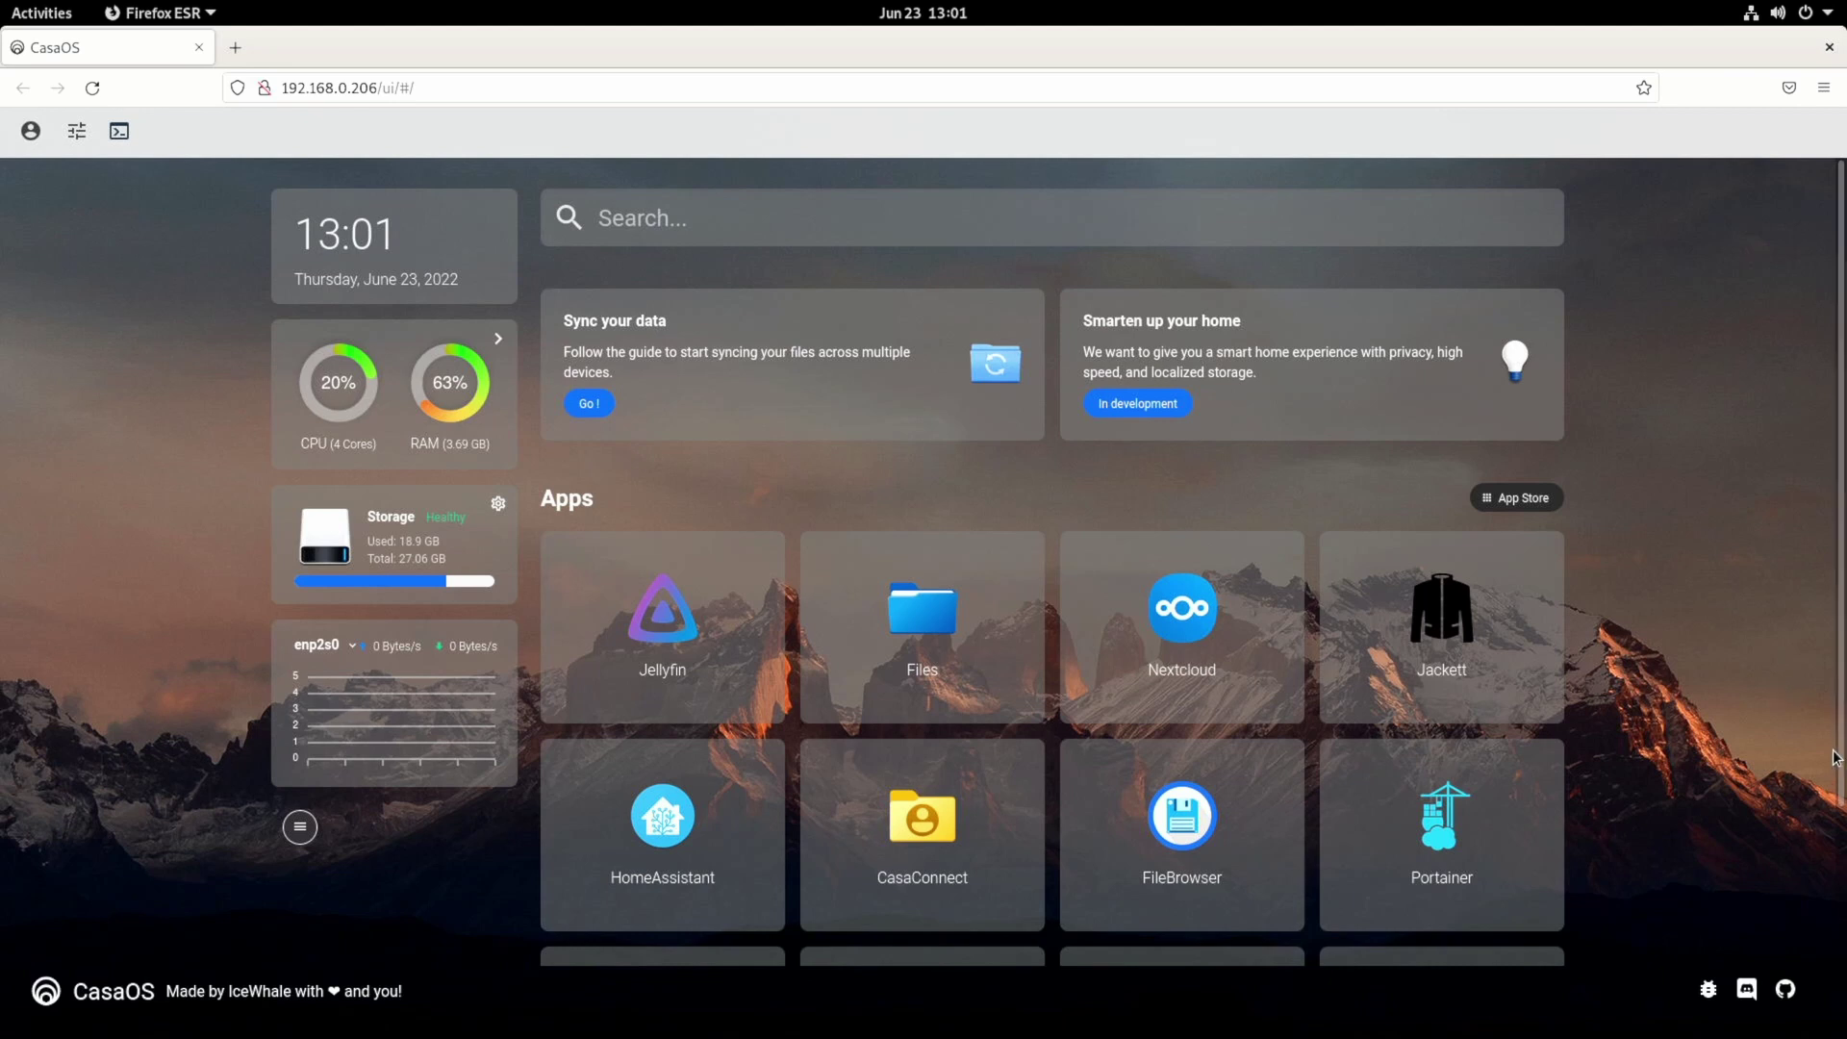
scroll(1757, 717, "down", 2)
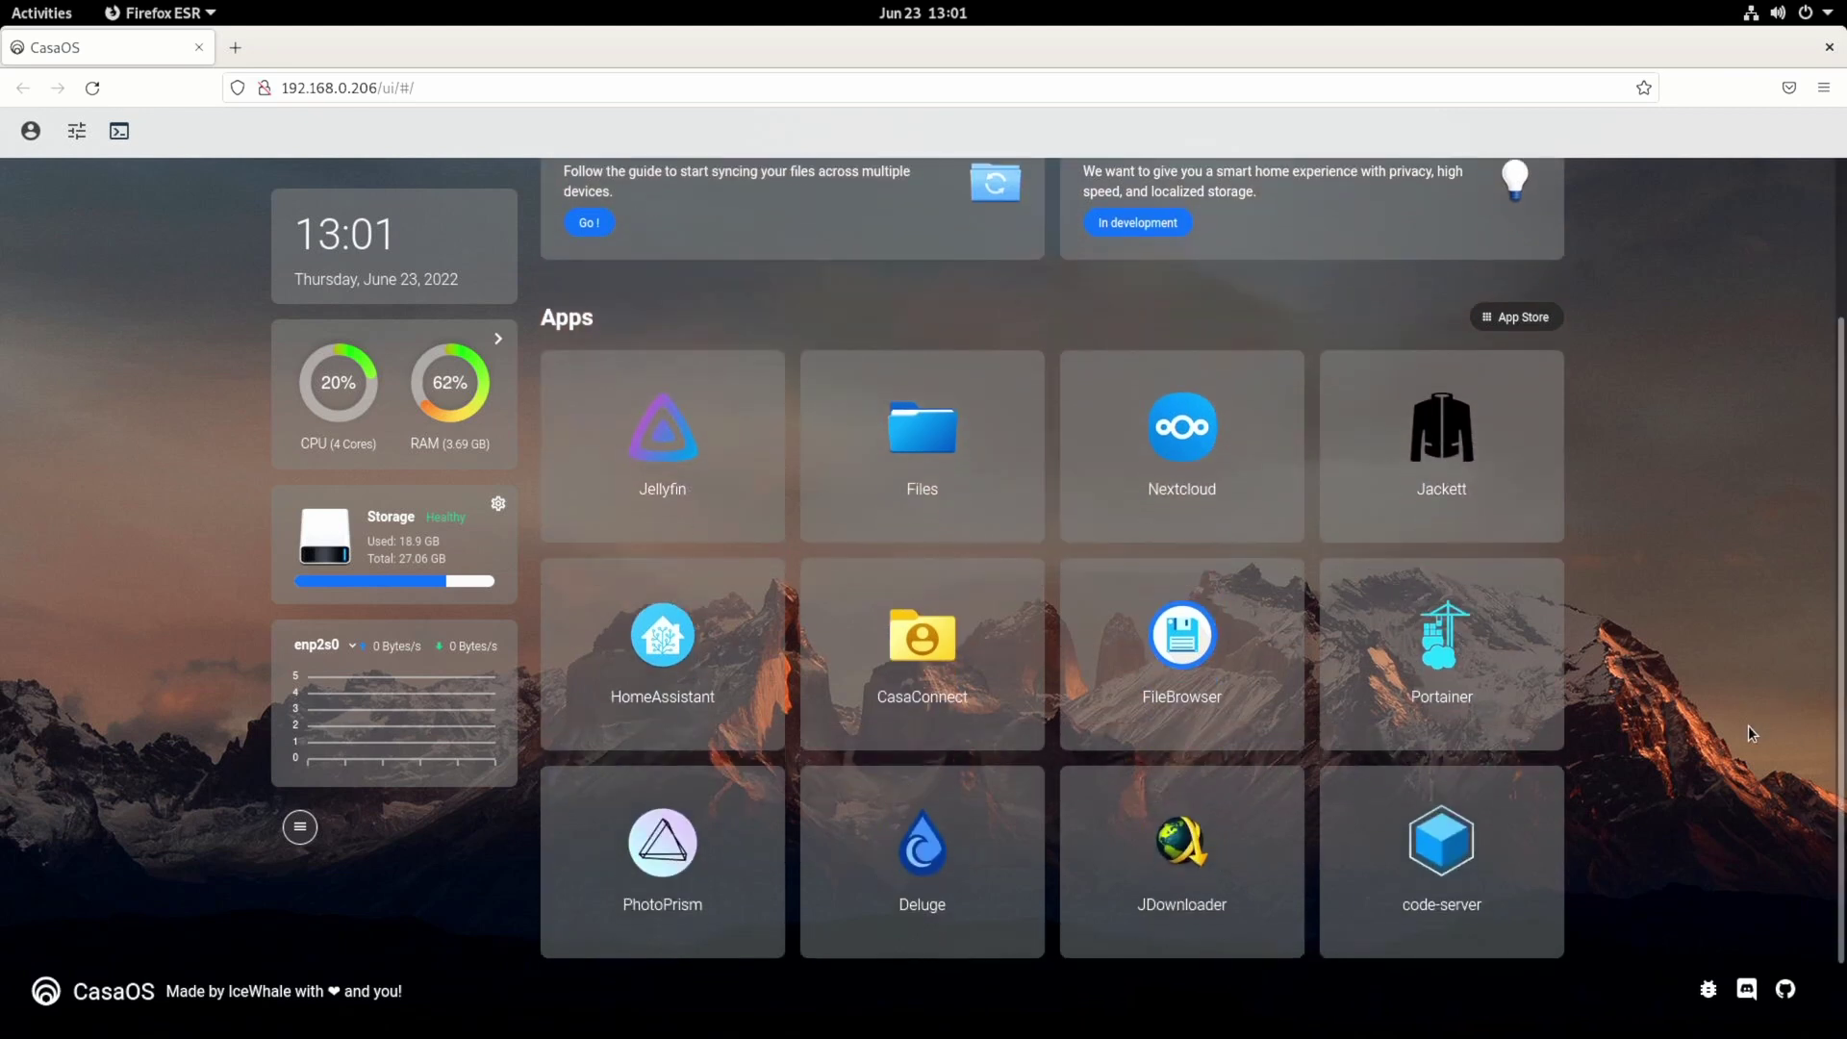